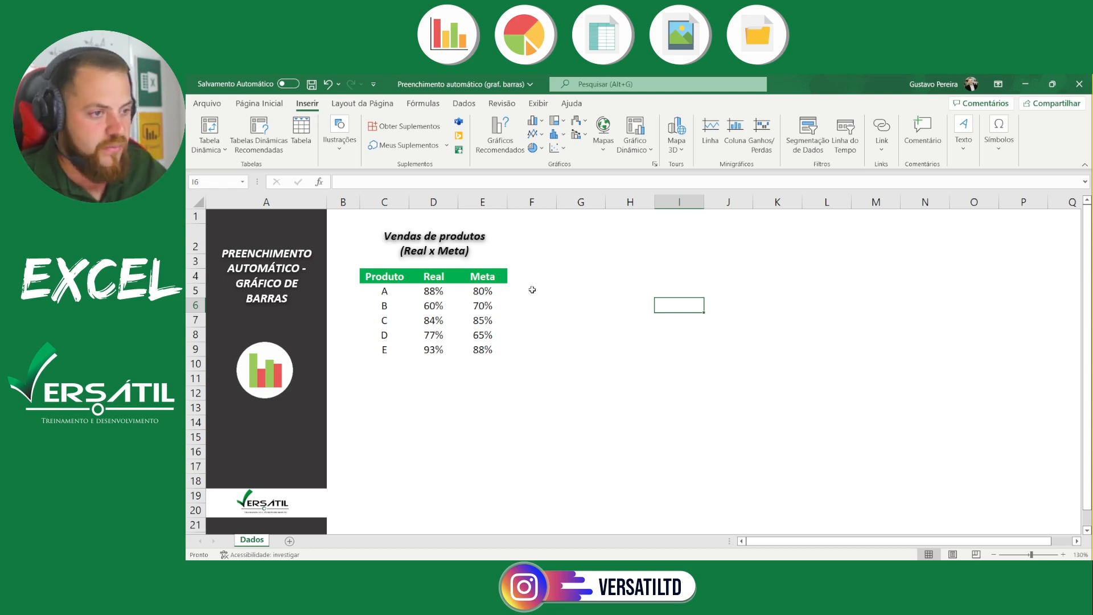
Insert an empty 2D clustered column chart and place it beside the product sales table
left_click(656, 289)
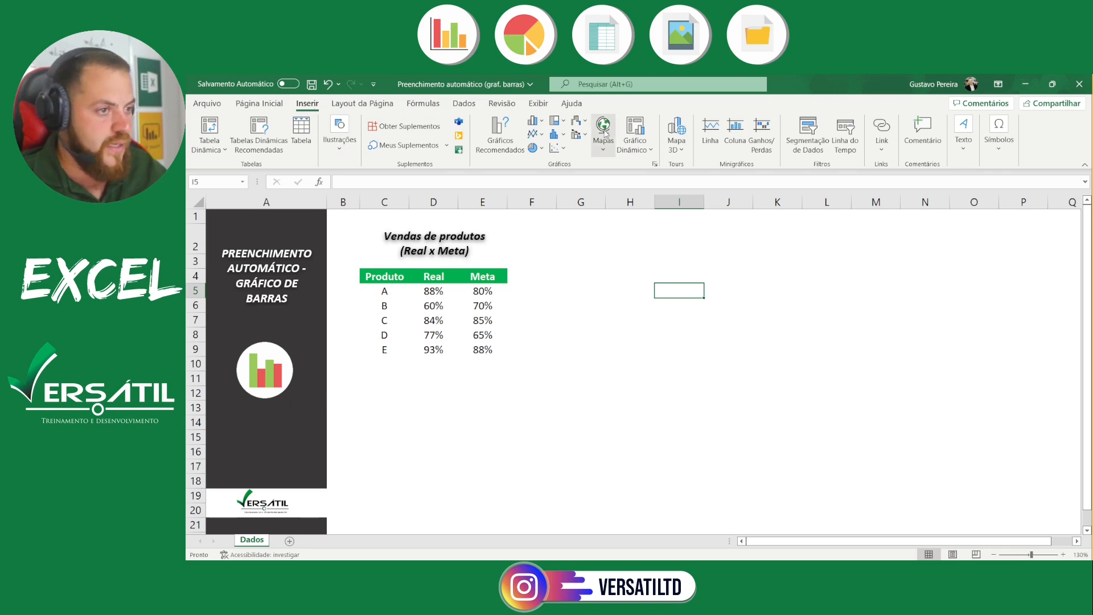
left_click(533, 121)
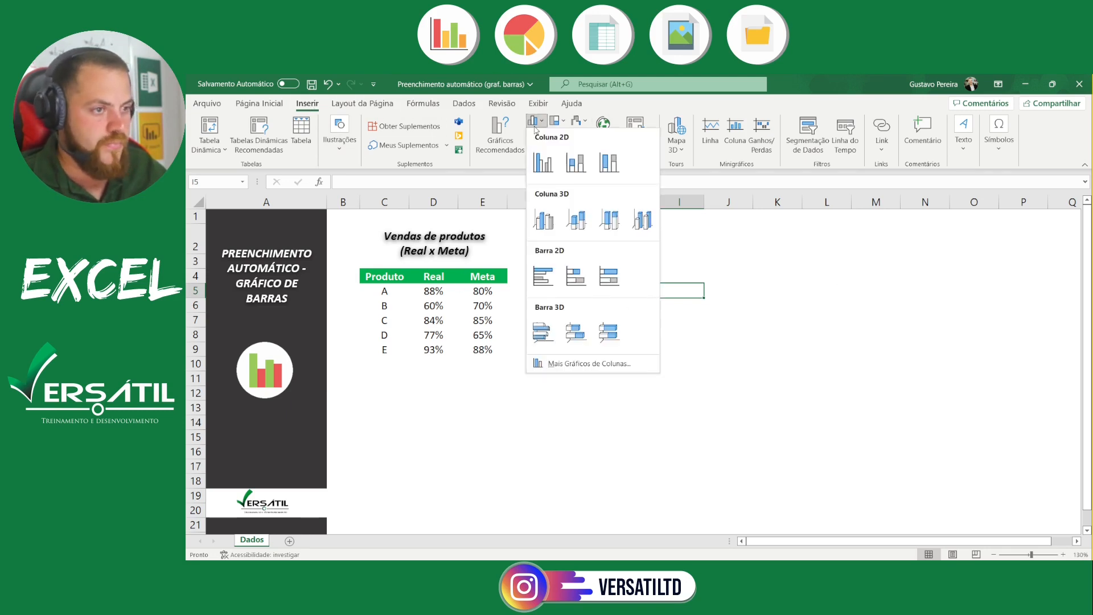
left_click(550, 165)
left_click_drag(572, 259, 676, 237)
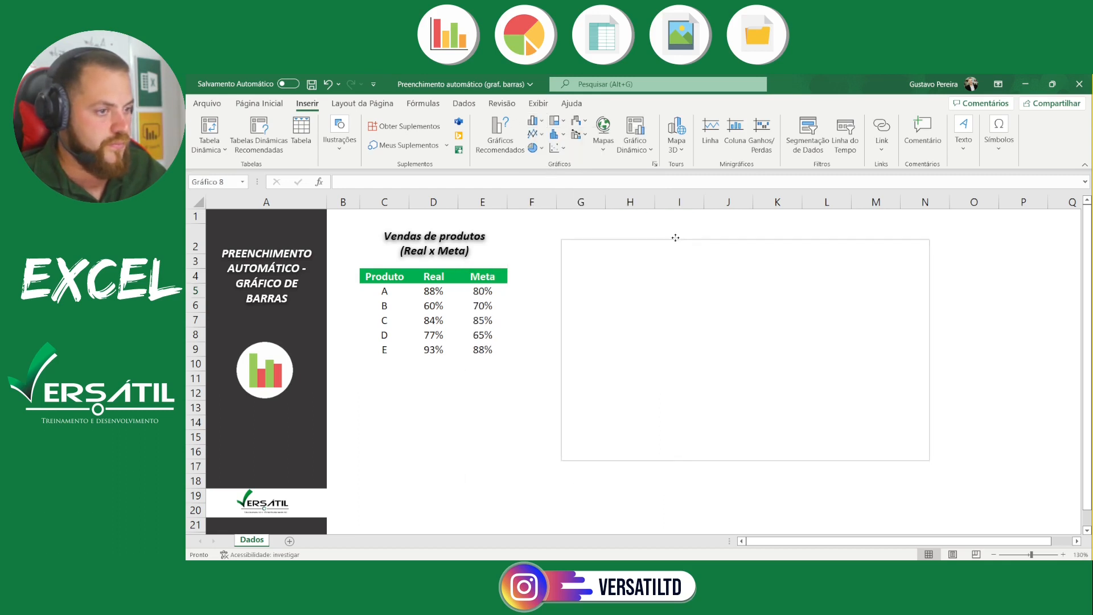
Add a chart data series named from the Real header in D4 with values from D5:D9
right_click(675, 238)
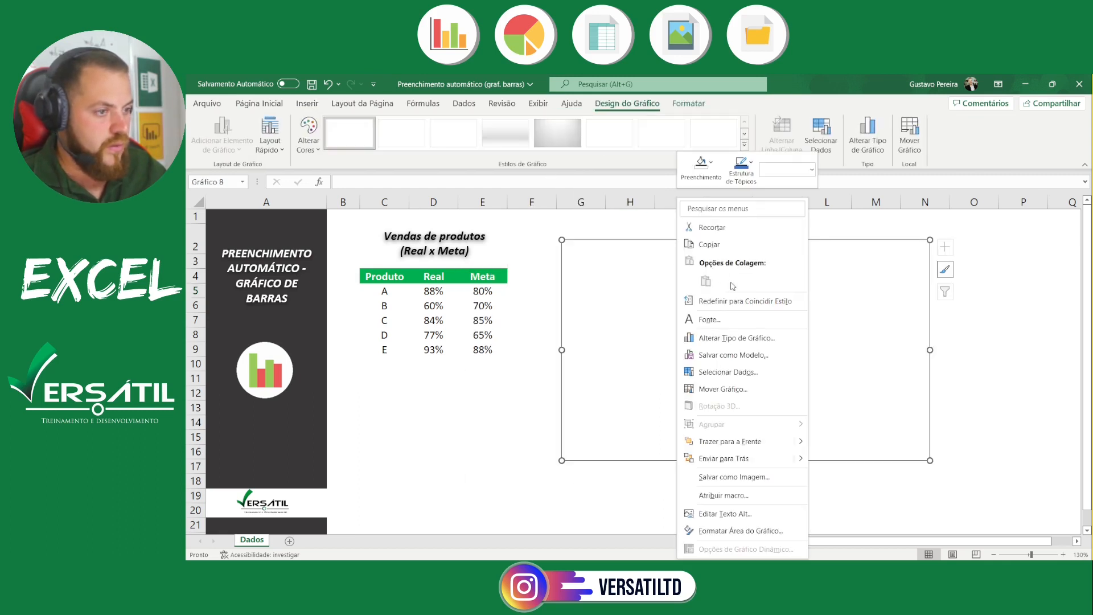
left_click(746, 373)
left_click(488, 287)
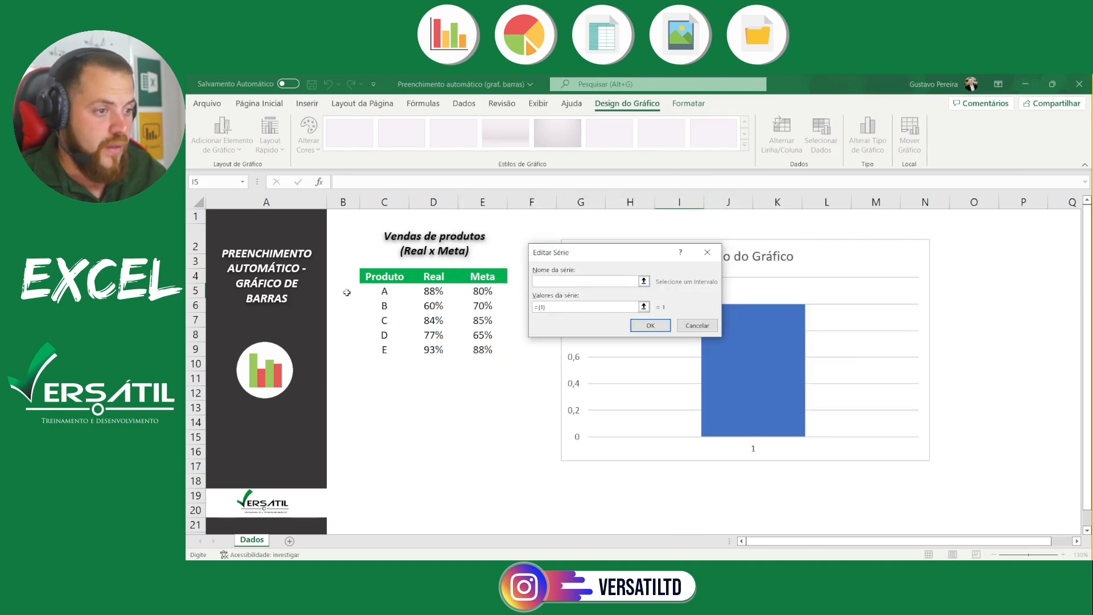
left_click(436, 277)
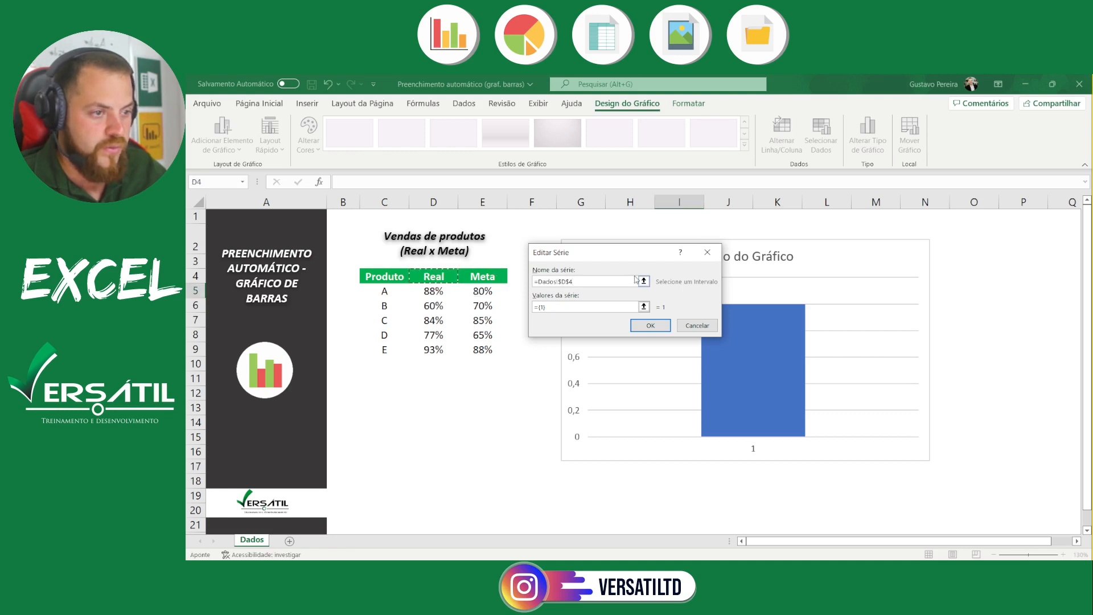
left_click(644, 307)
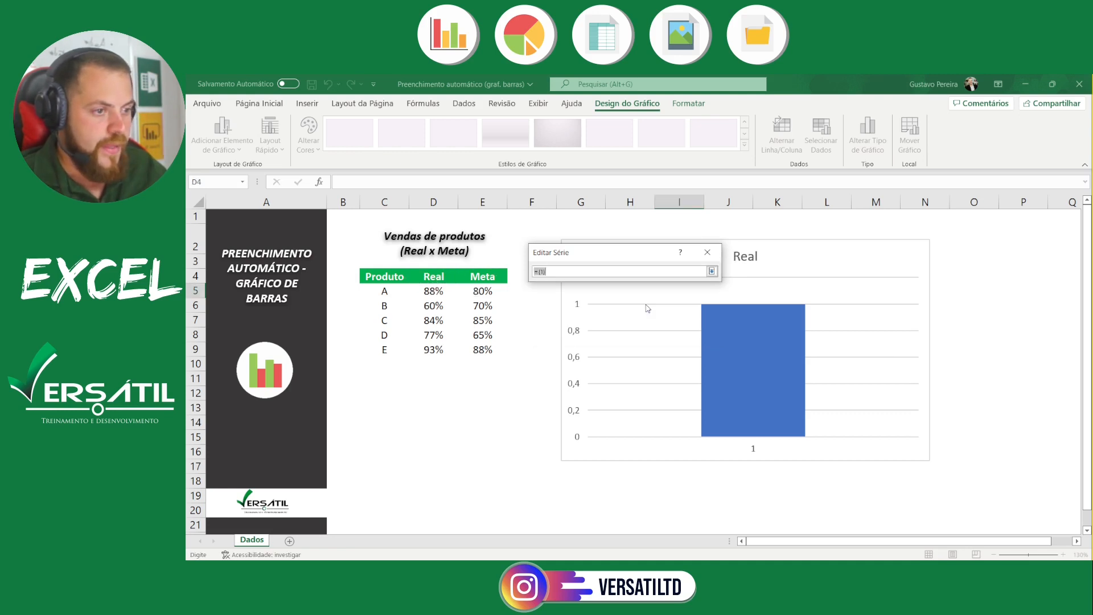
left_click_drag(443, 291, 444, 353)
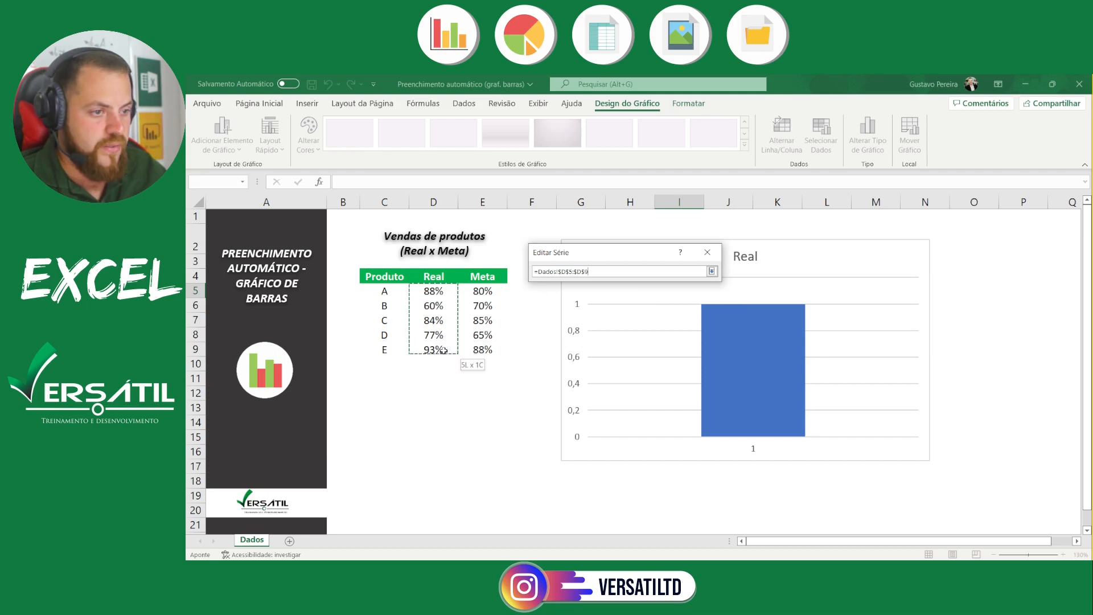
left_click(711, 271)
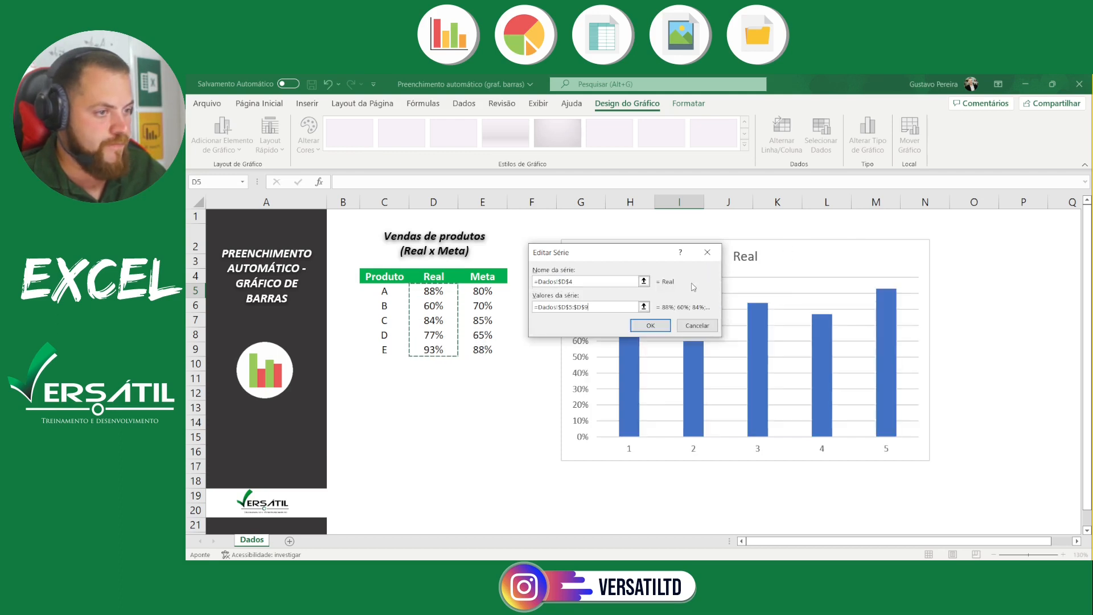
left_click(648, 324)
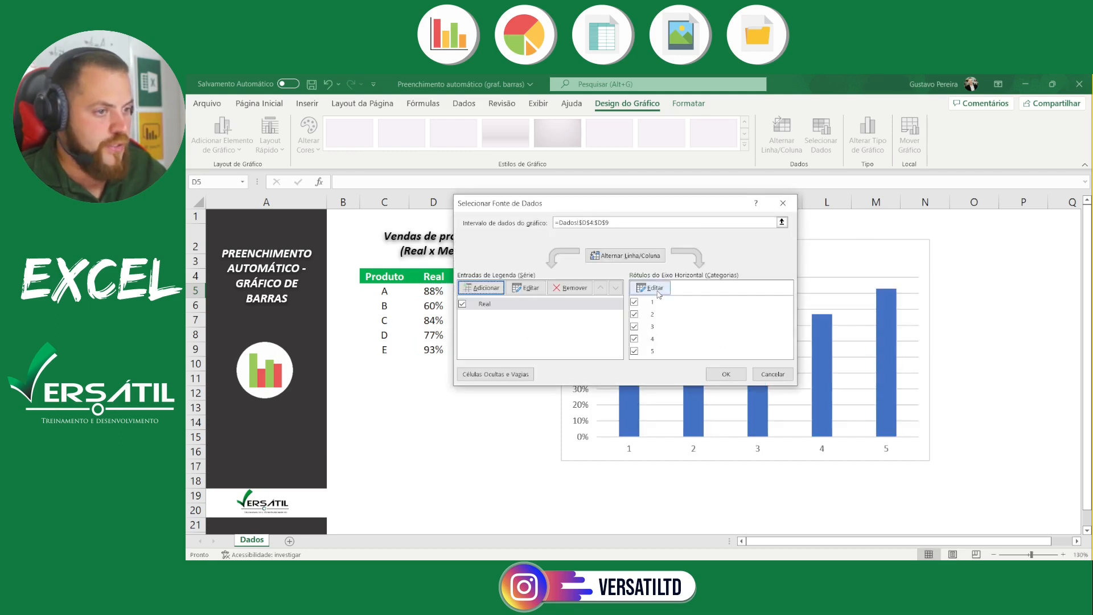
Use the product names in C5:C9 as horizontal axis labels and shift the chart slightly closer to the table
left_click(658, 293)
left_click(389, 291)
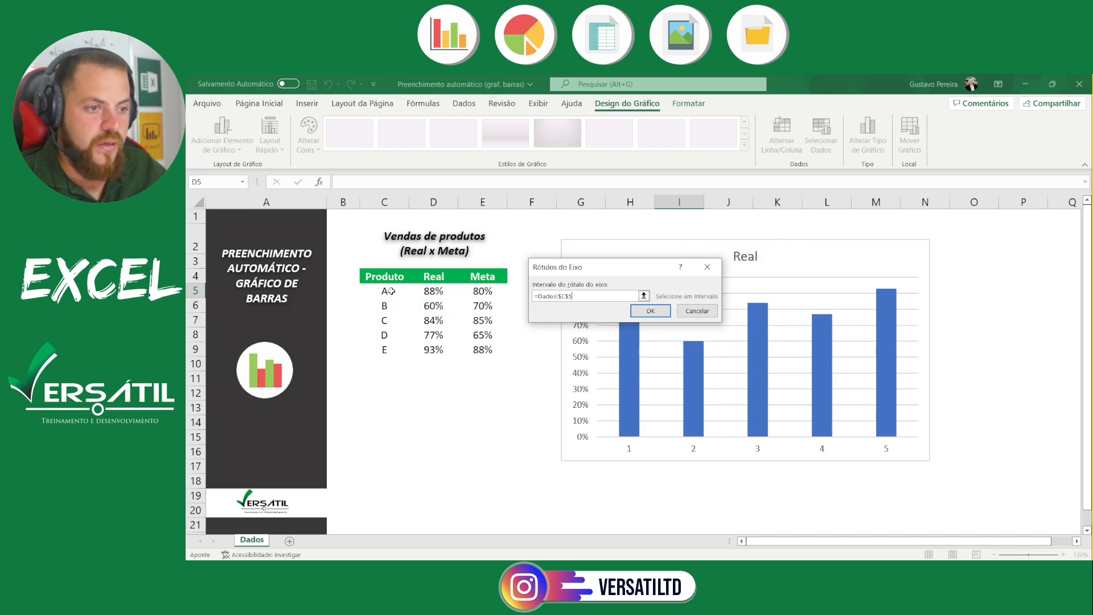
left_click_drag(389, 291, 385, 350)
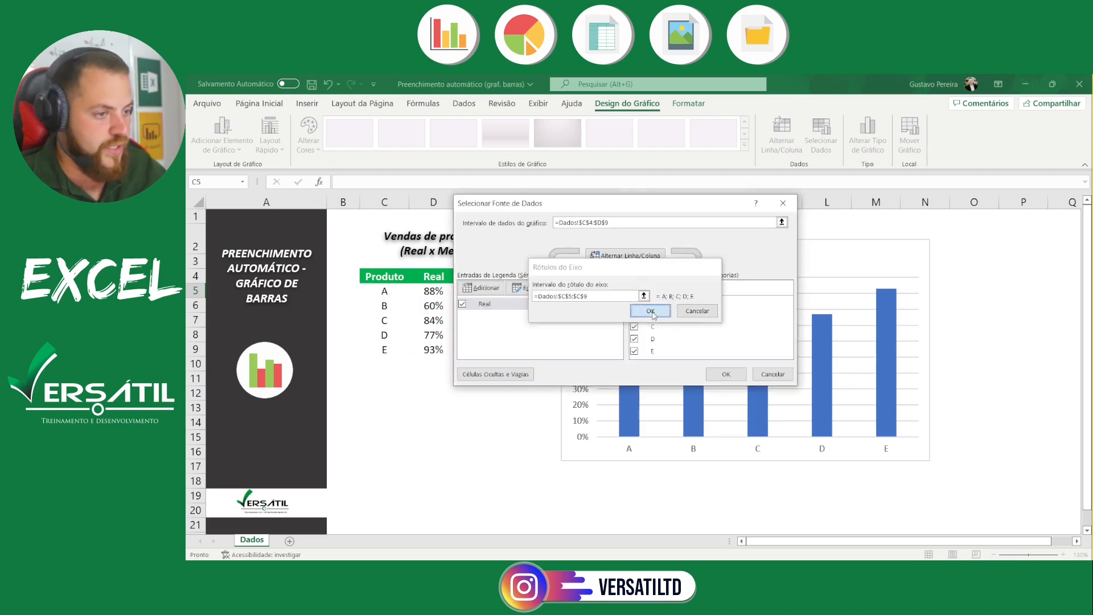
left_click(652, 312)
left_click(724, 374)
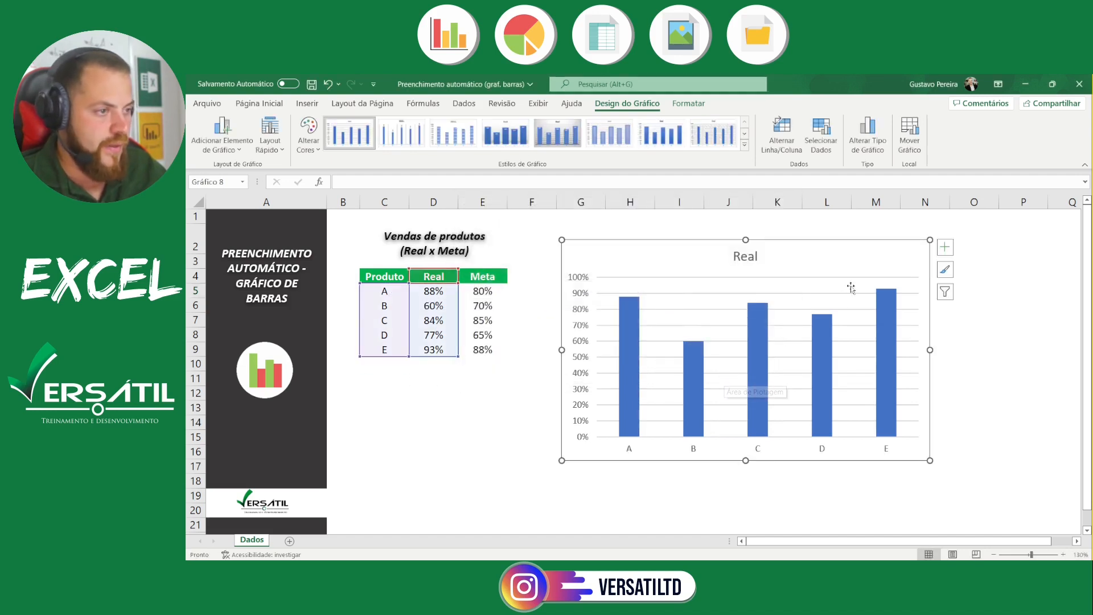
left_click_drag(879, 245, 846, 240)
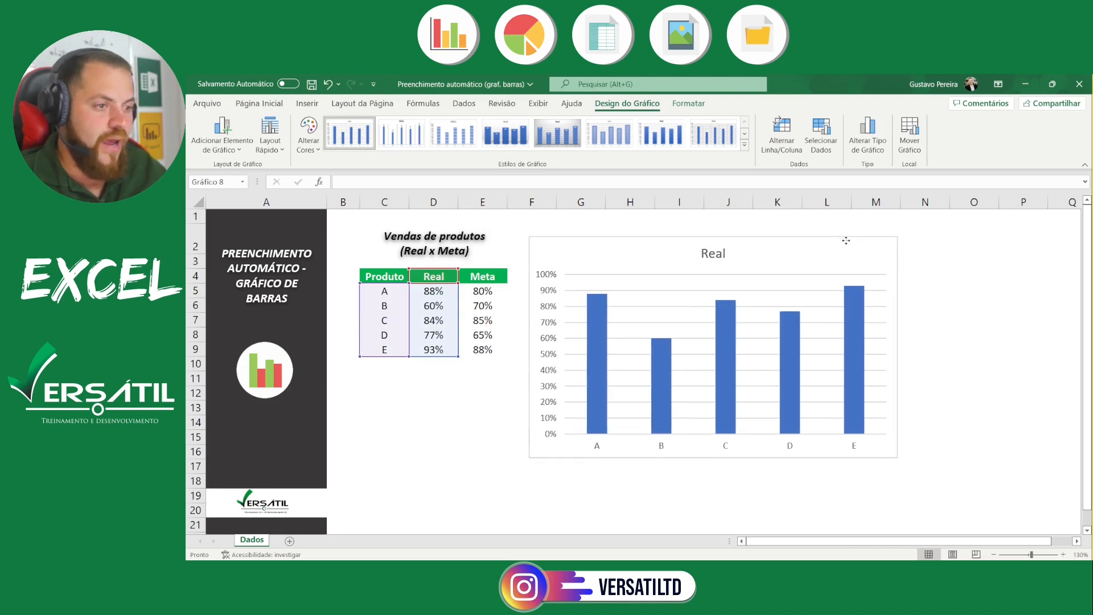
left_click(1057, 333)
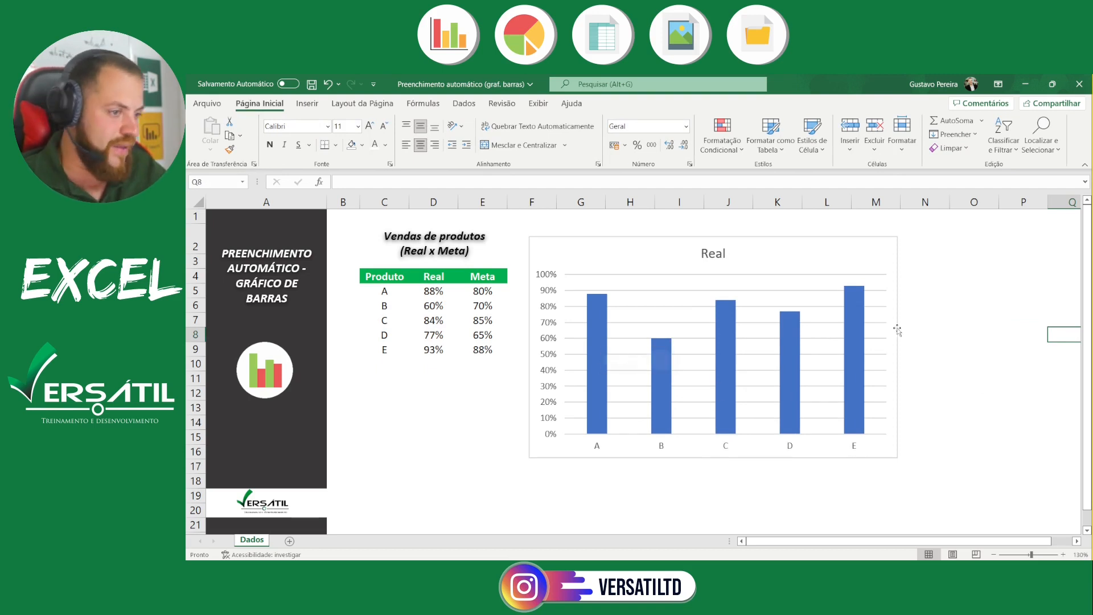
Draw an upward block arrow below the sales table, spanning about rows 12 to 15
left_click(604, 318)
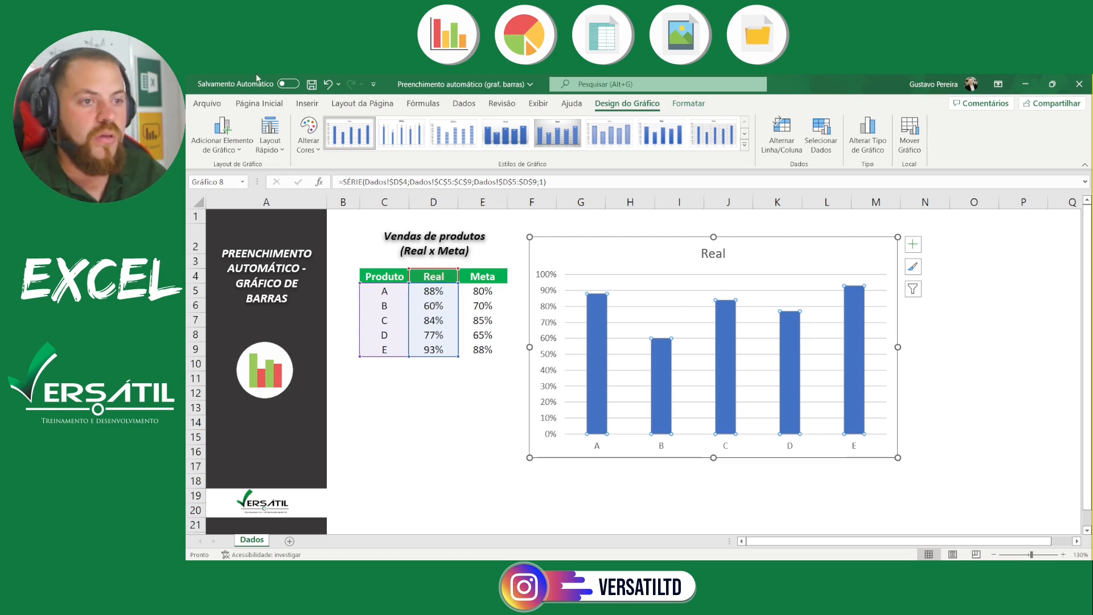
left_click(259, 103)
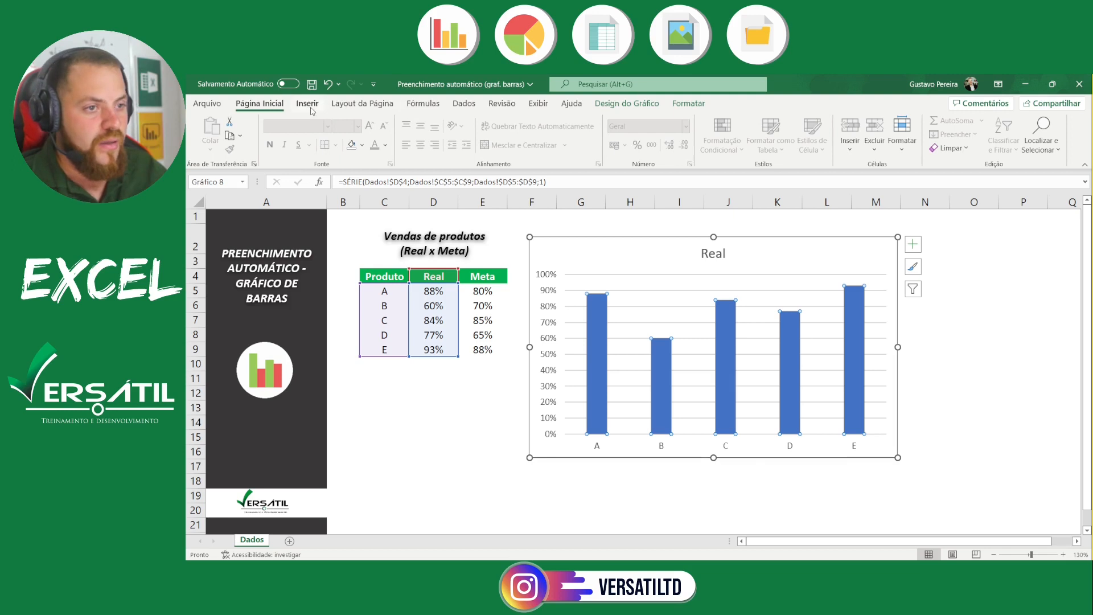
left_click(476, 436)
left_click(308, 105)
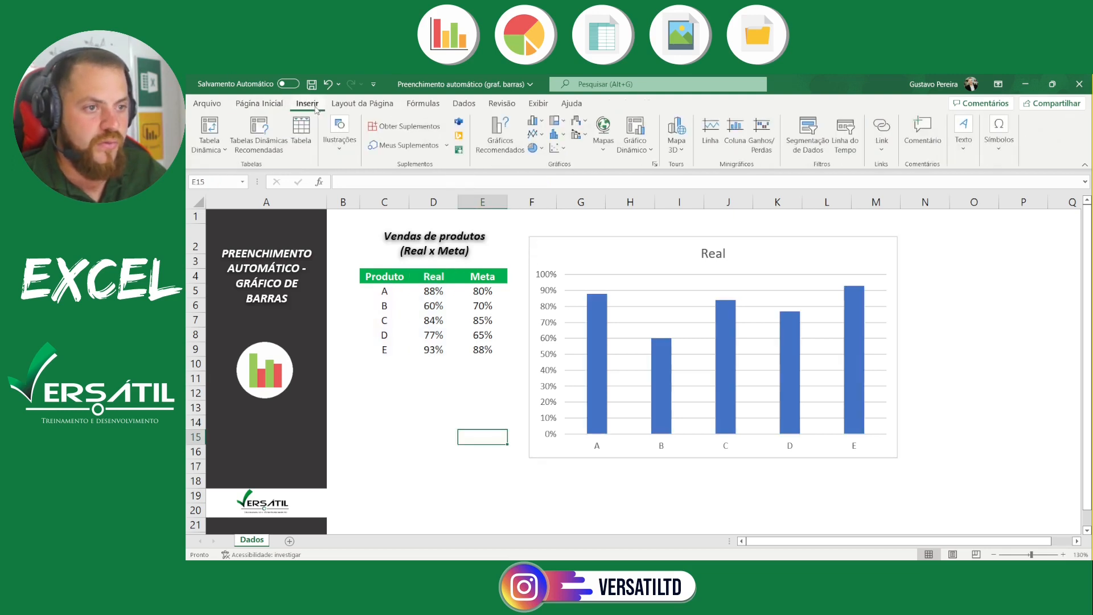
left_click(339, 132)
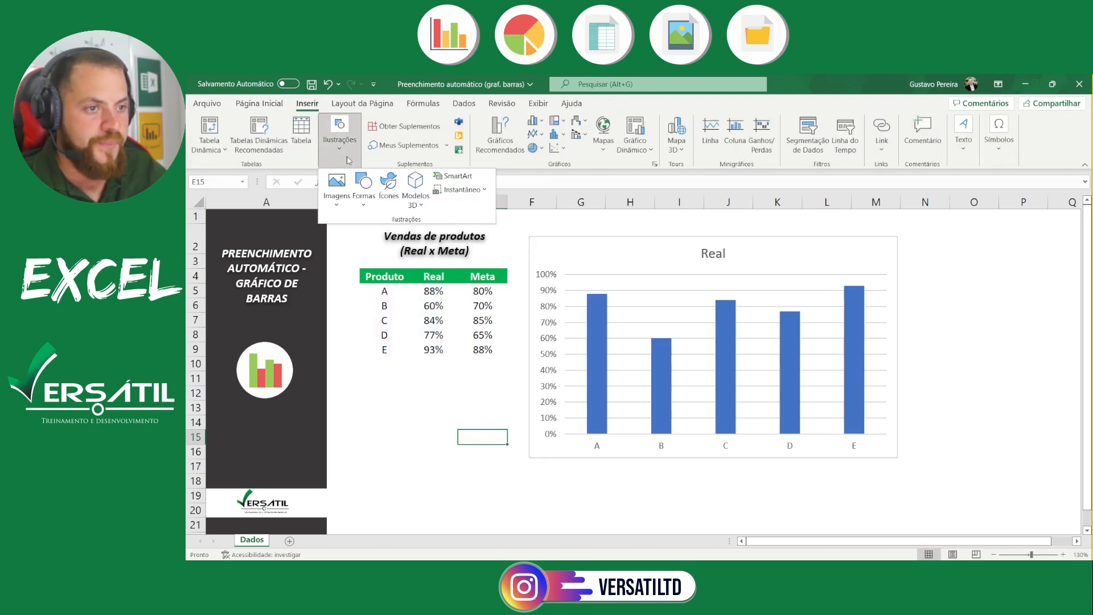
left_click(362, 202)
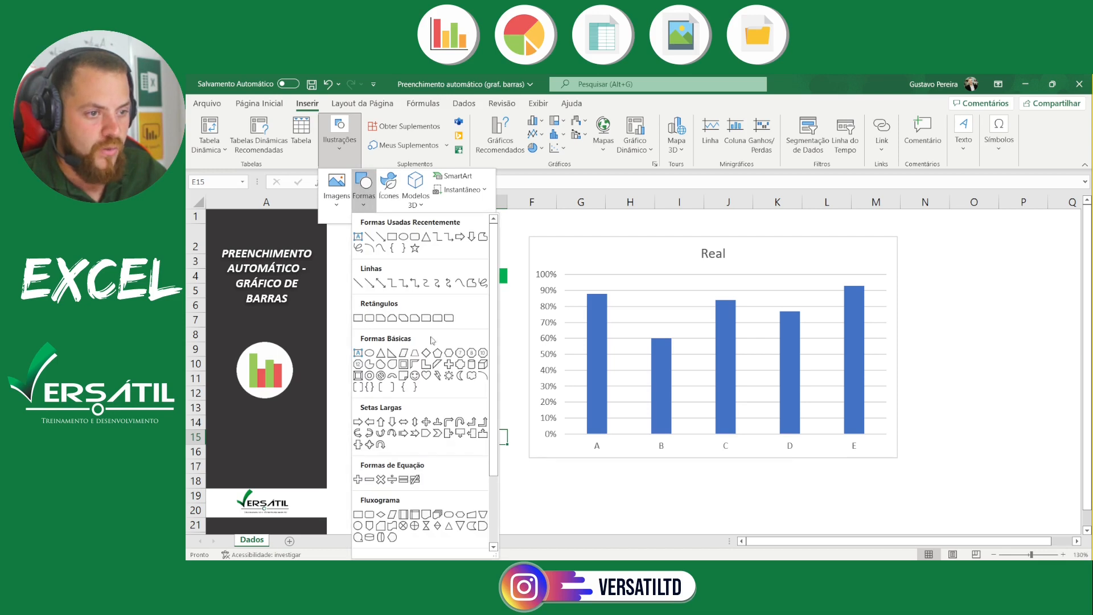
left_click(380, 422)
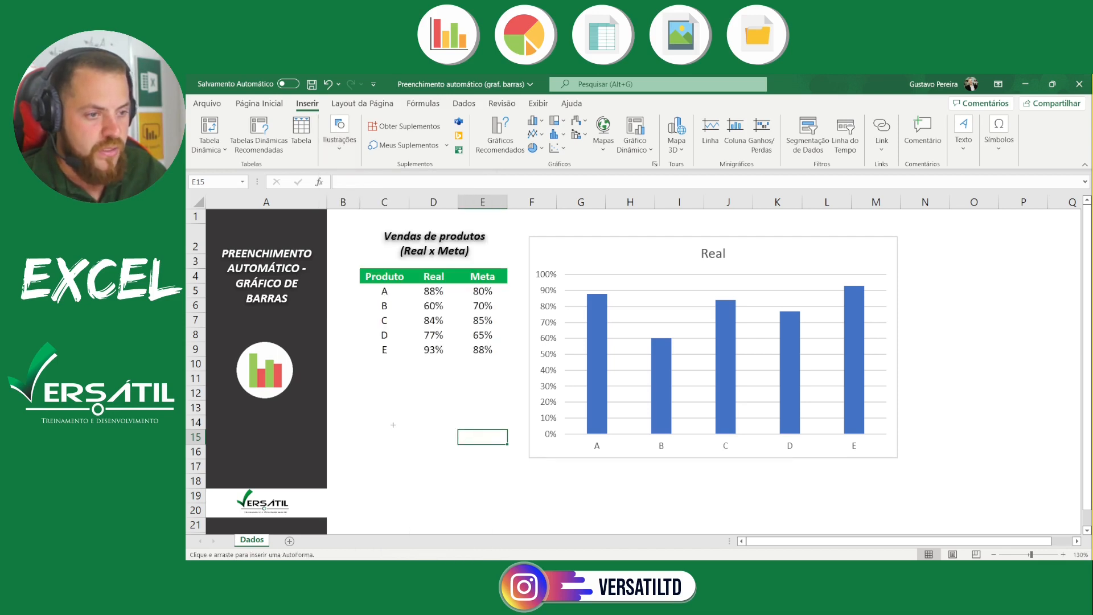
mouse_move(433, 448)
left_mouse_down()
mouse_move(396, 398)
mouse_move(391, 361)
mouse_move(398, 382)
left_mouse_up()
left_click(470, 399)
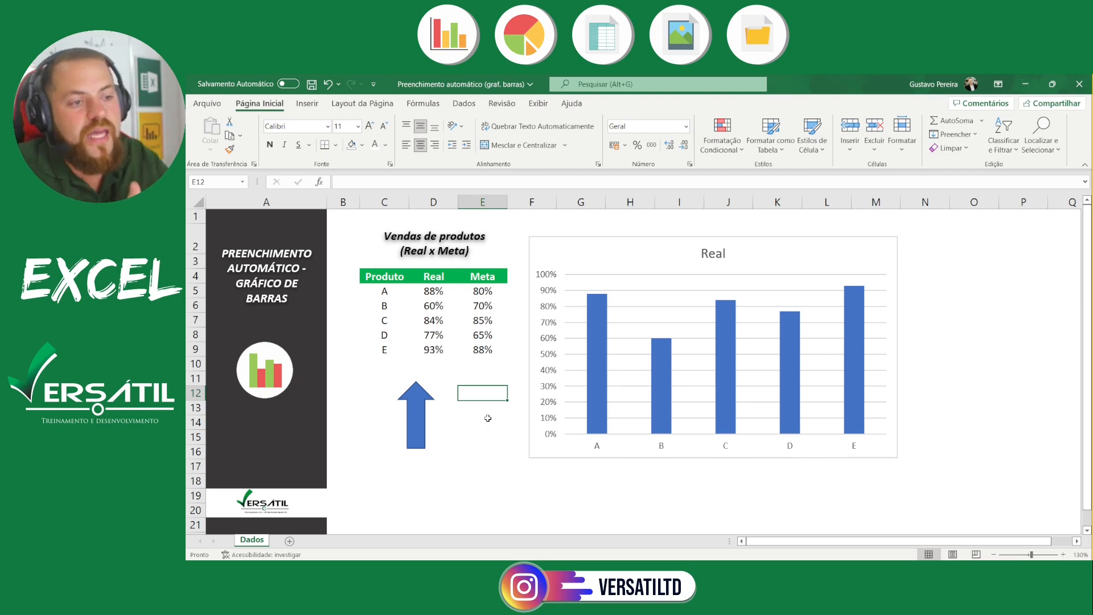
Compare the Meta and Real values of products A and B in the table
left_click(493, 294)
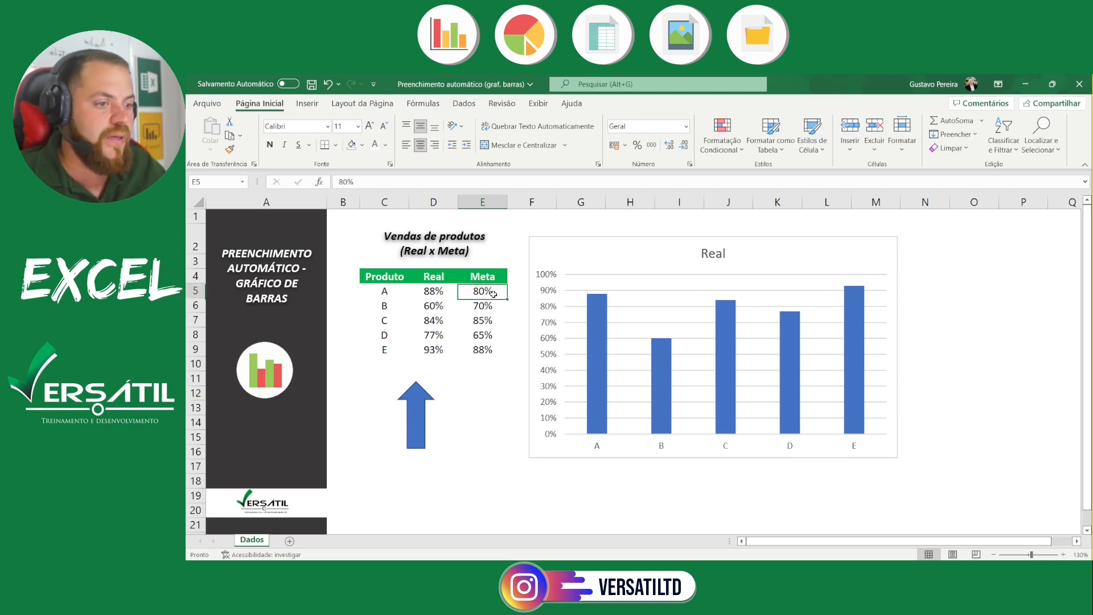
left_click(436, 291)
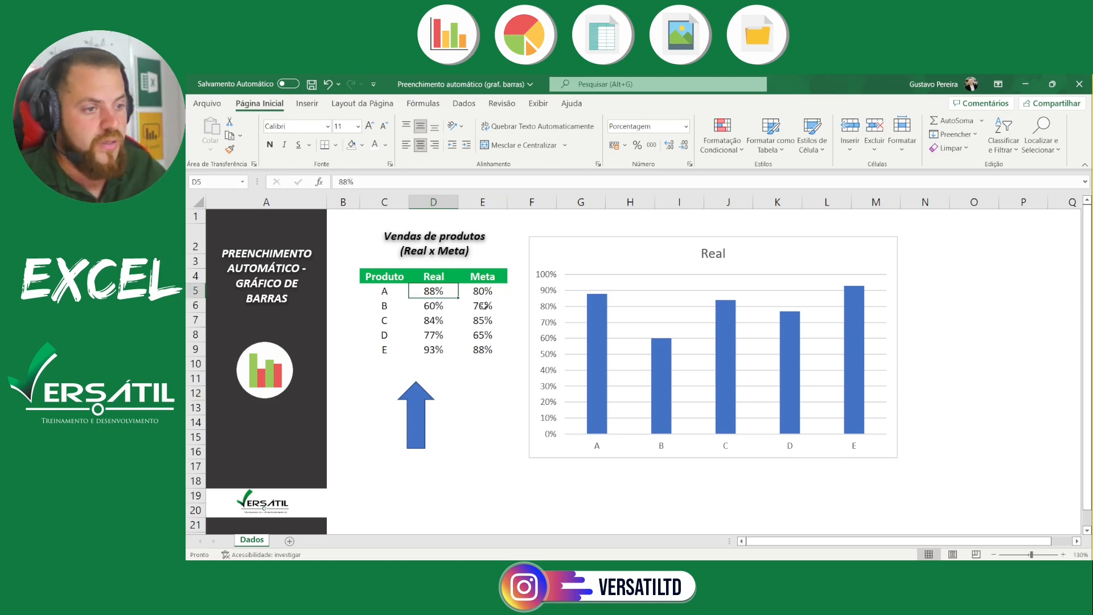
left_click(484, 306)
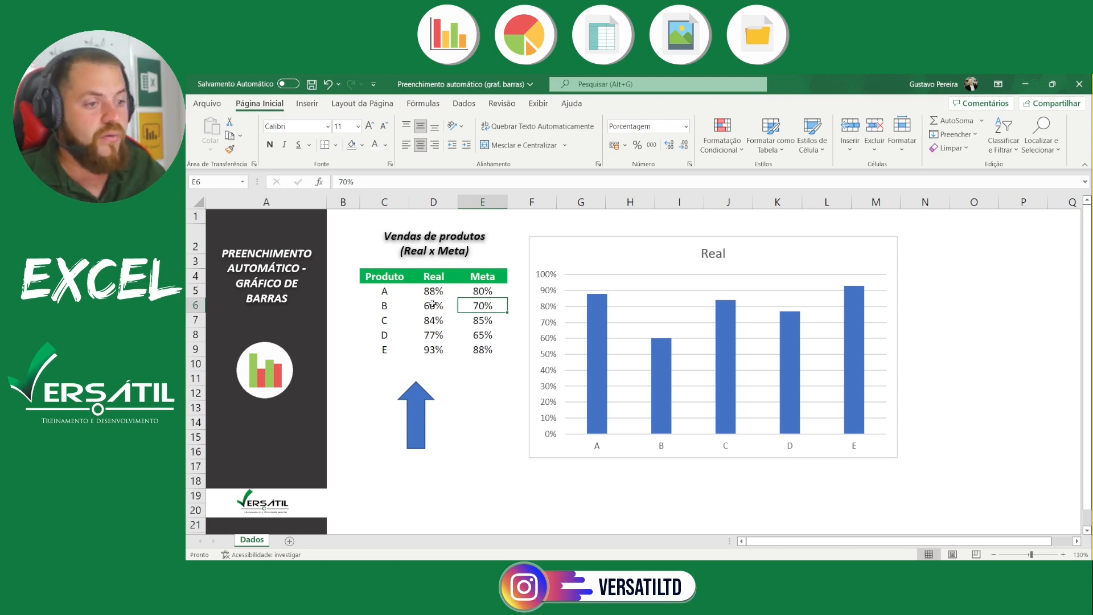
left_click(432, 304)
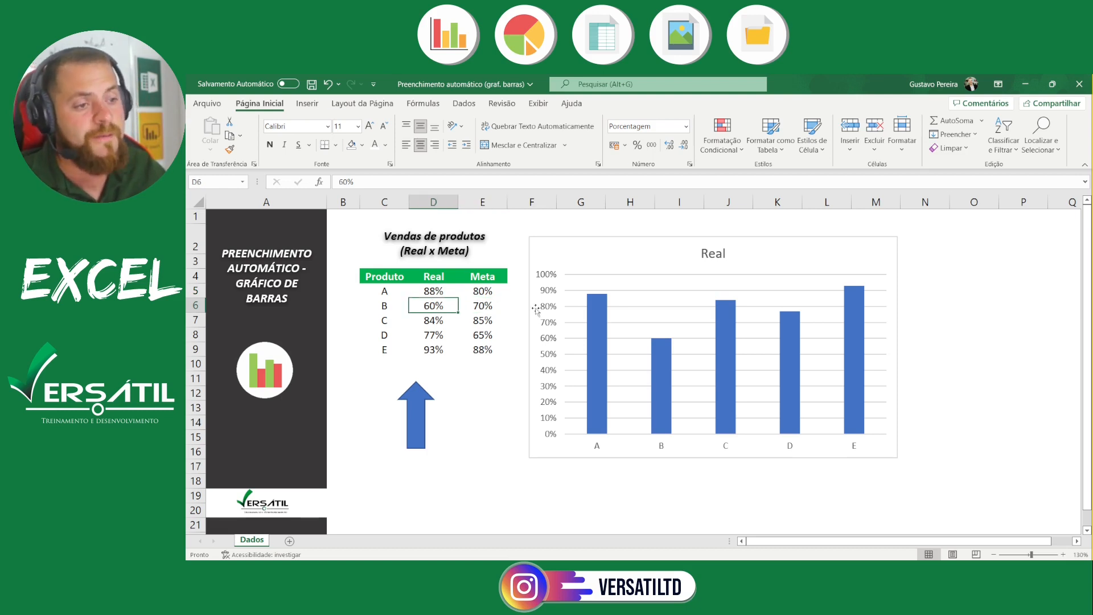
left_click(592, 323)
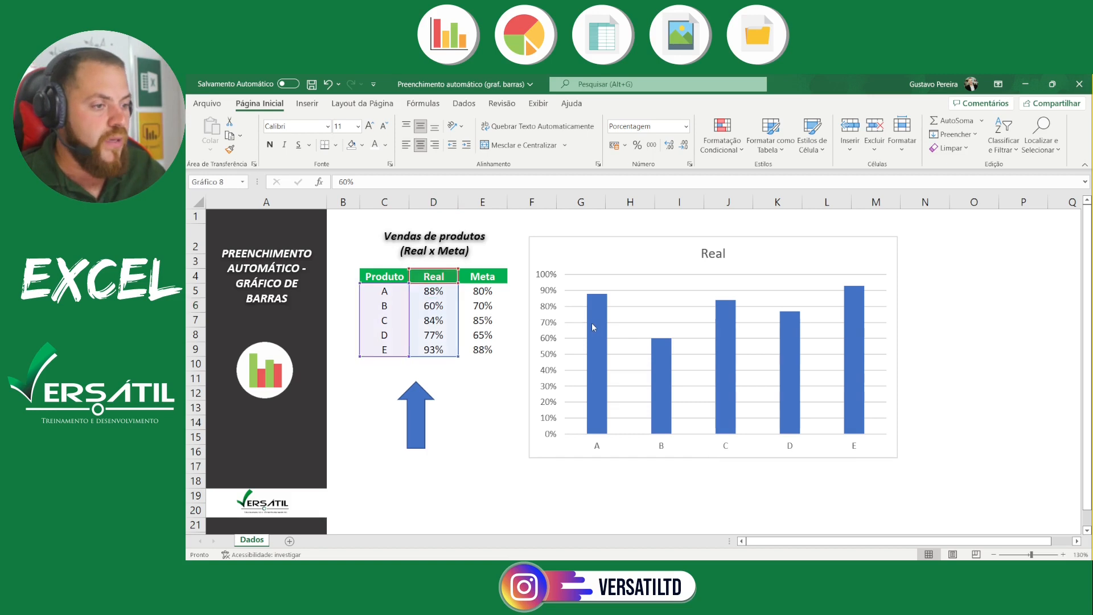
left_click(362, 145)
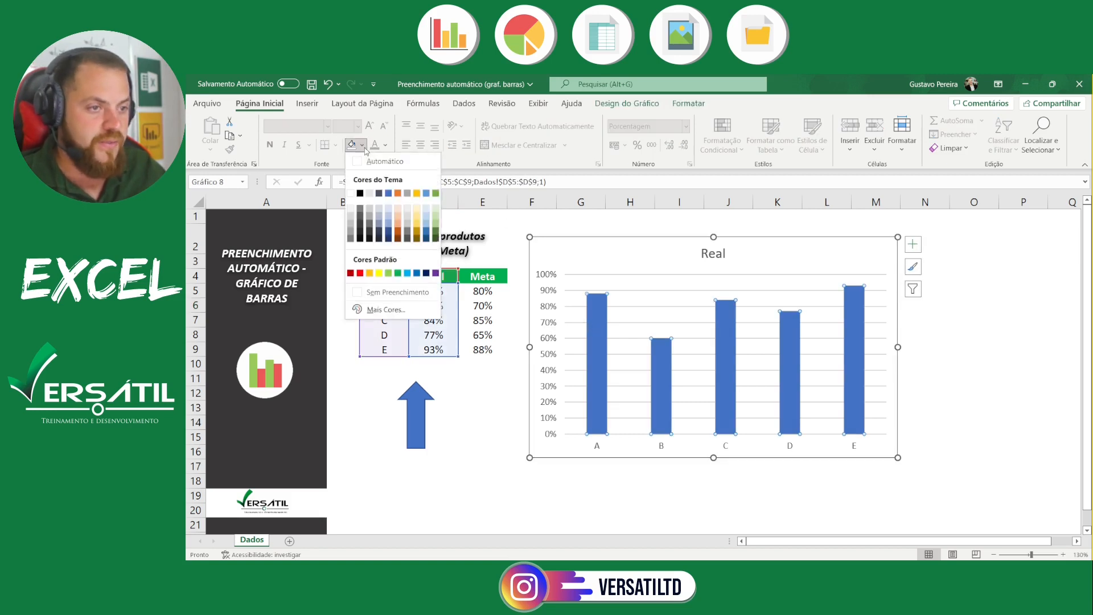
left_click(606, 331)
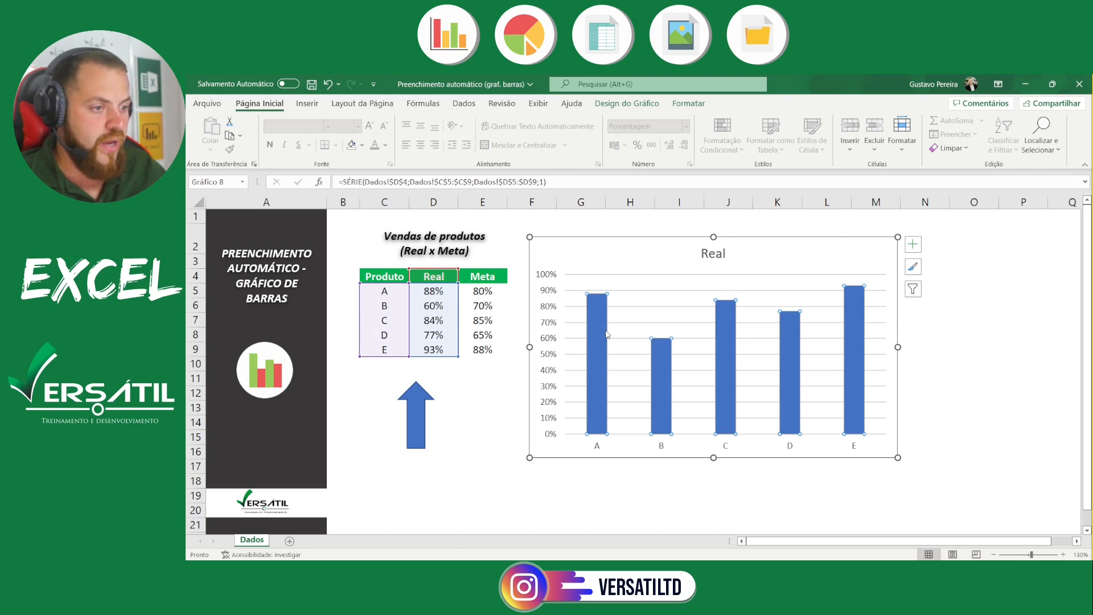
left_click(362, 145)
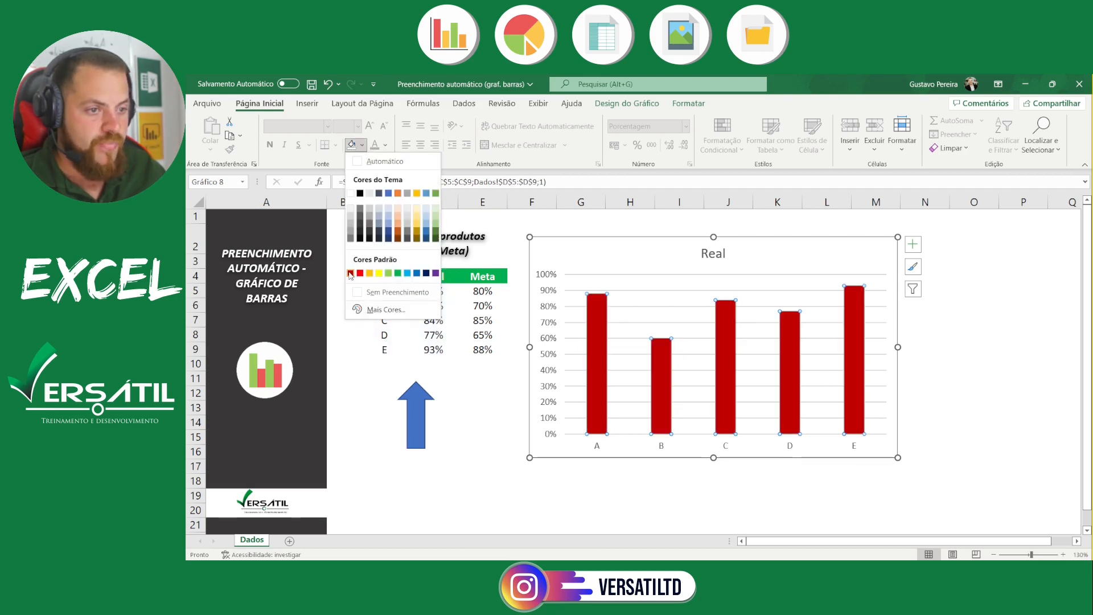
Try a dark red fill on product A's column alone, and settle on standard green
left_click(591, 333)
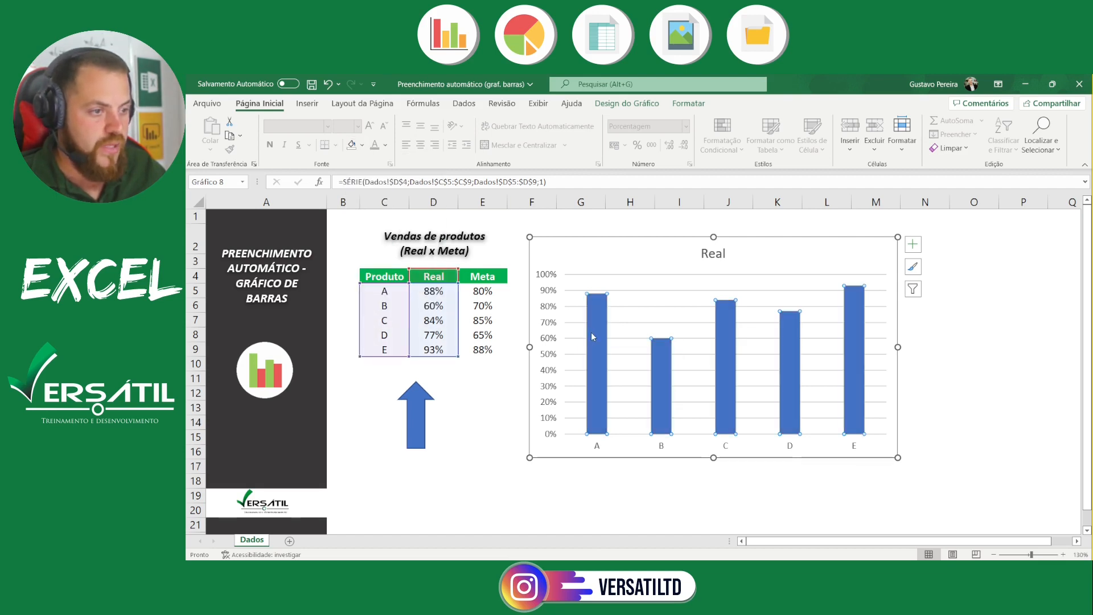
left_click(362, 145)
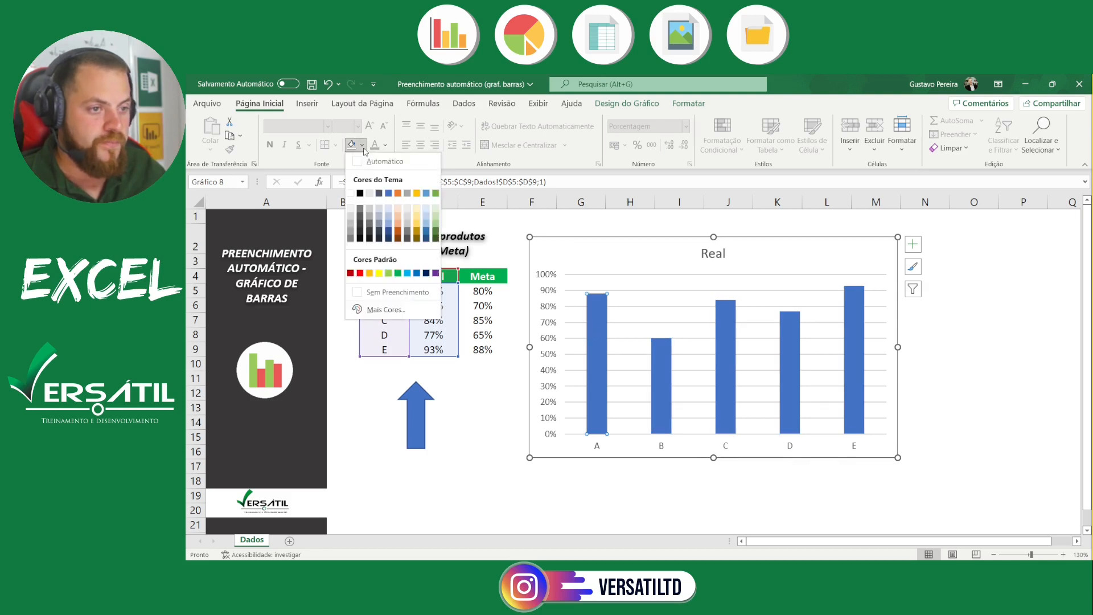
left_click(351, 273)
left_click(363, 145)
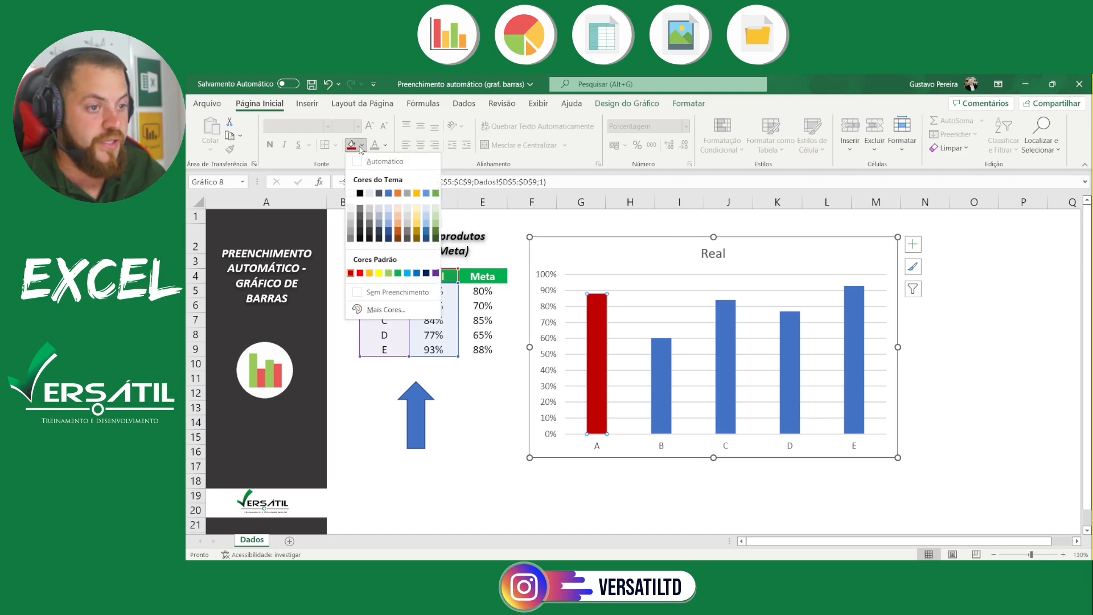
left_click(398, 279)
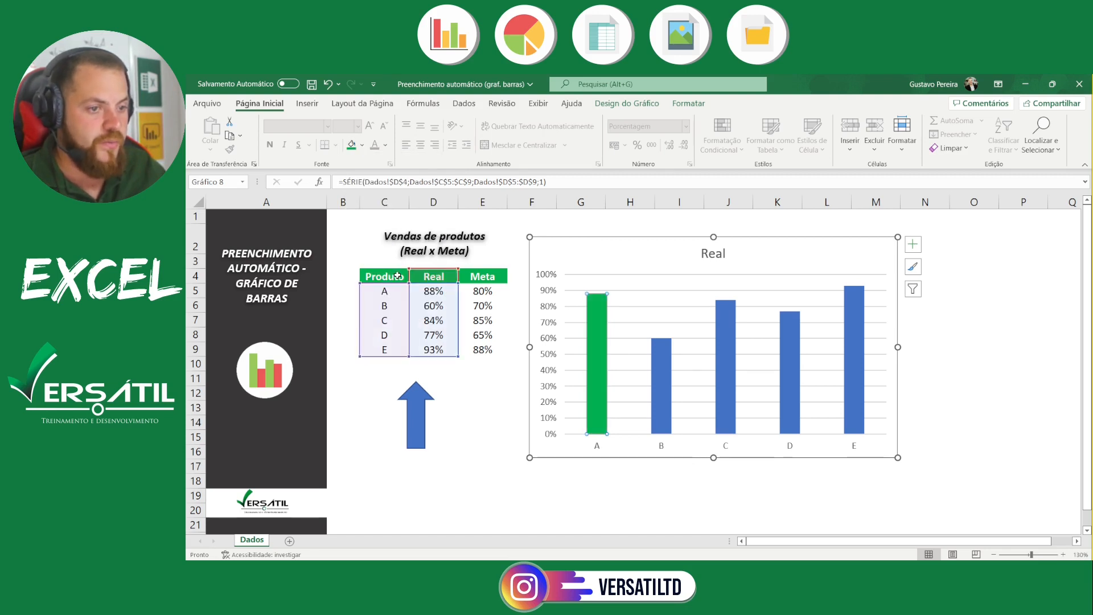
Fill product B's column alone with standard dark red
left_click(665, 363)
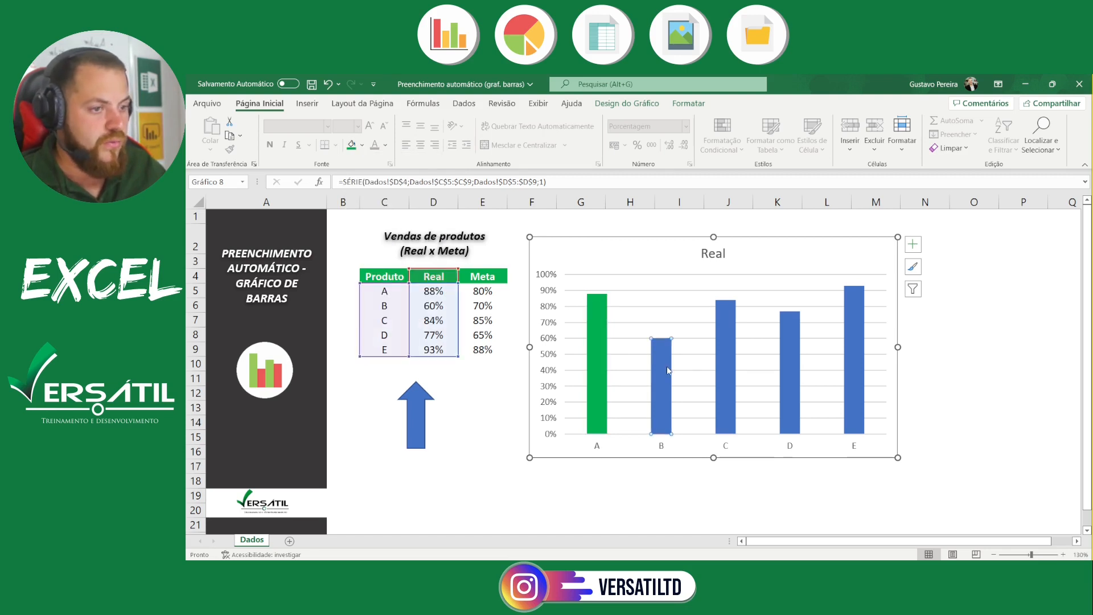
left_click(362, 145)
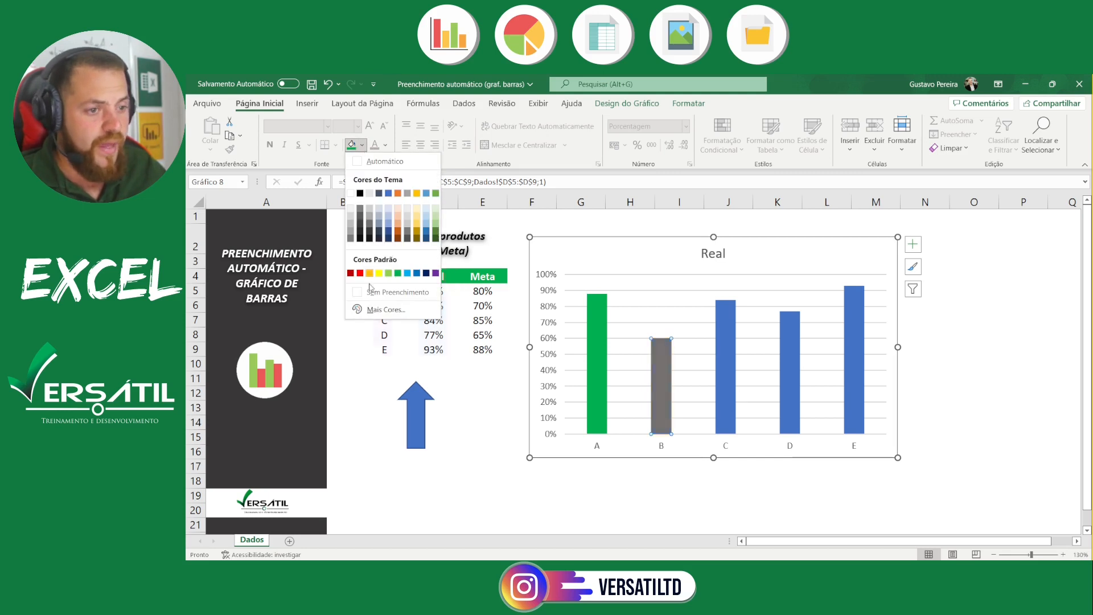
left_click(350, 273)
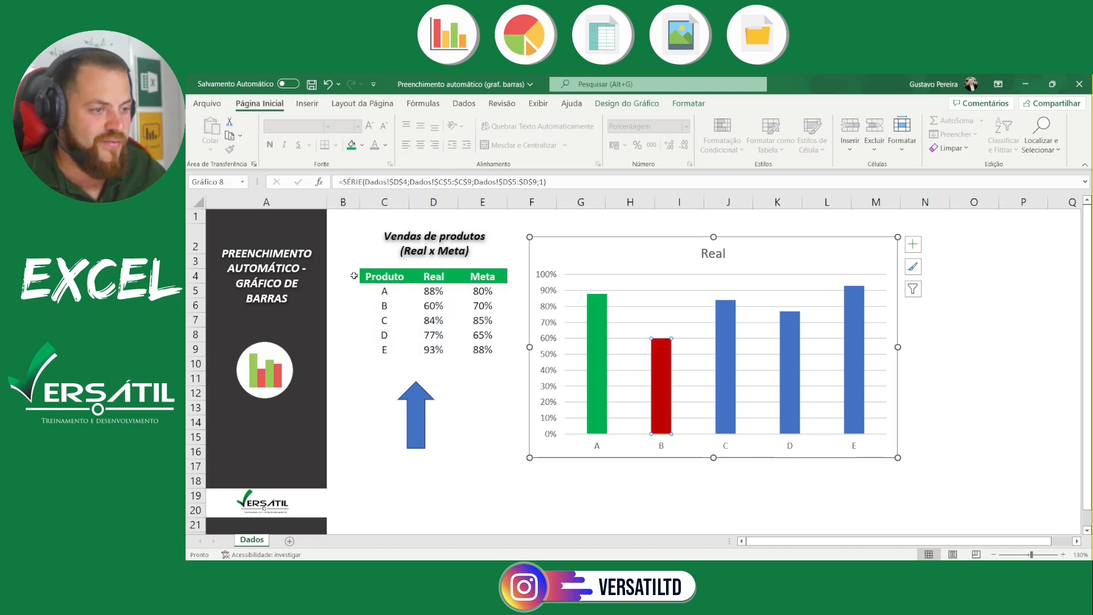
left_click(969, 322)
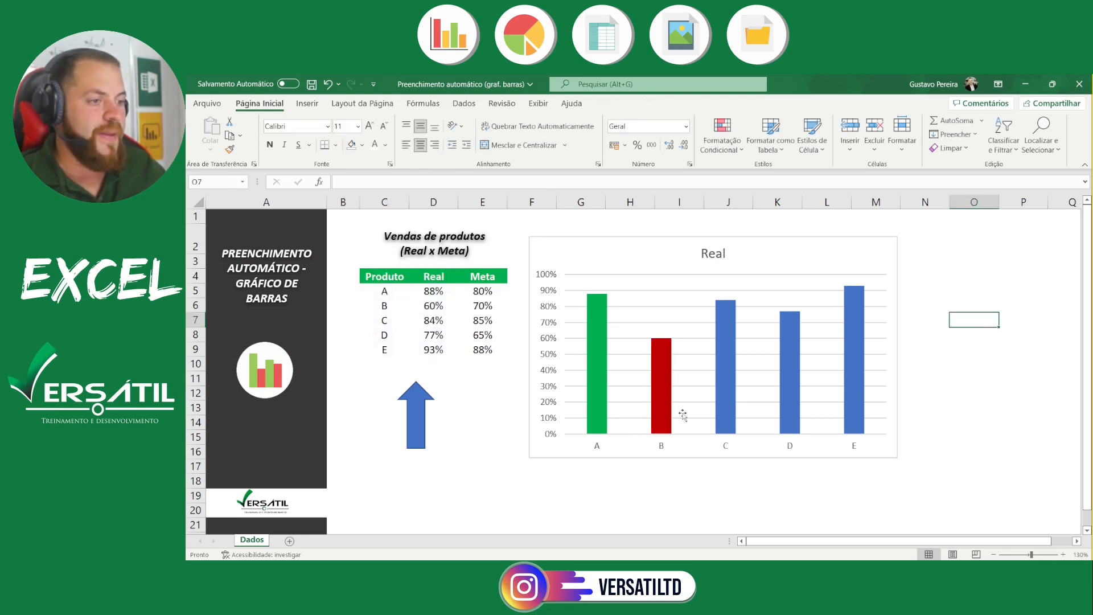
Set product A's Real value to 50% and recolour its column dark red
left_click(435, 289)
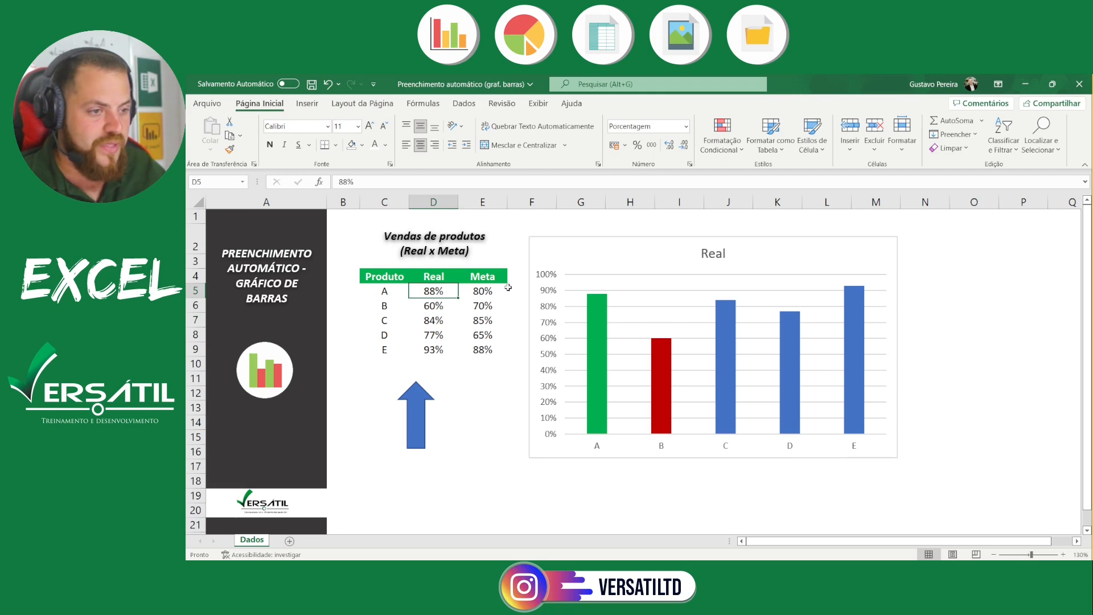
type("50")
key("Return")
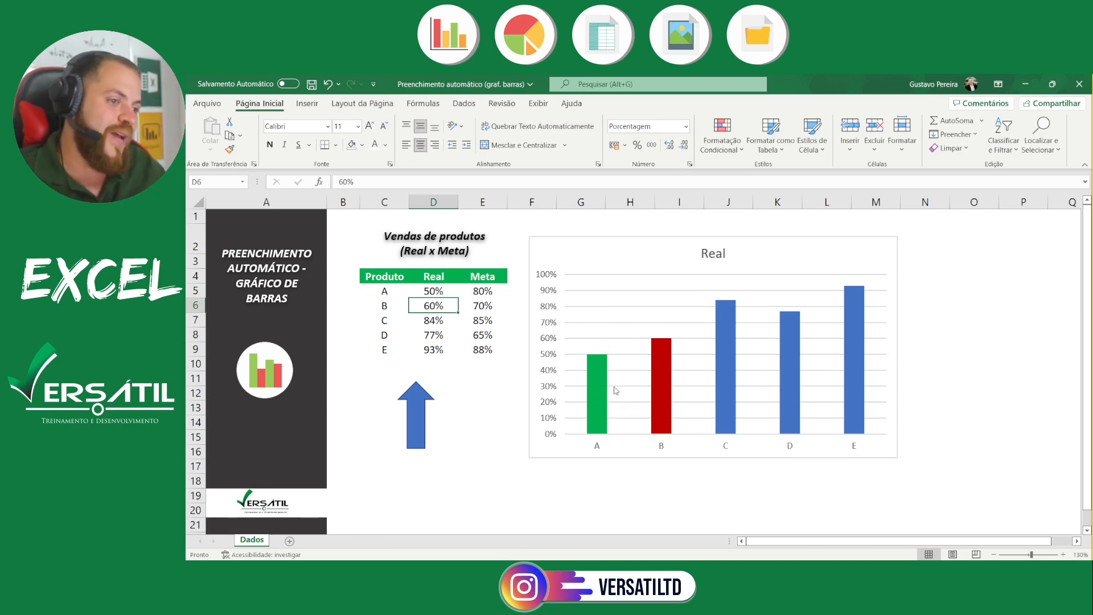
mouse_move(606, 389)
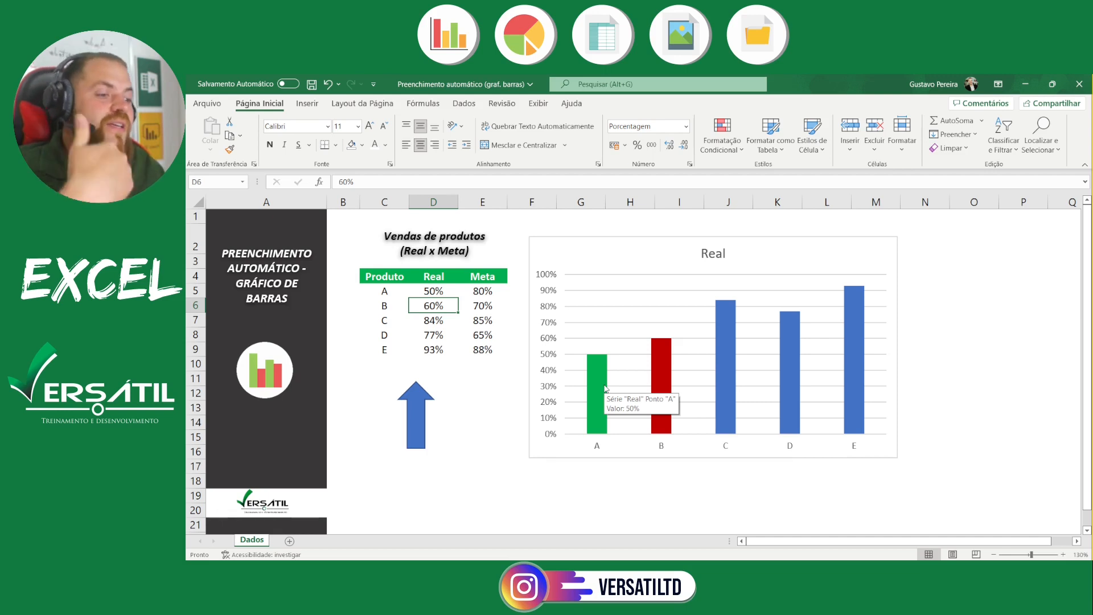
left_click(606, 389)
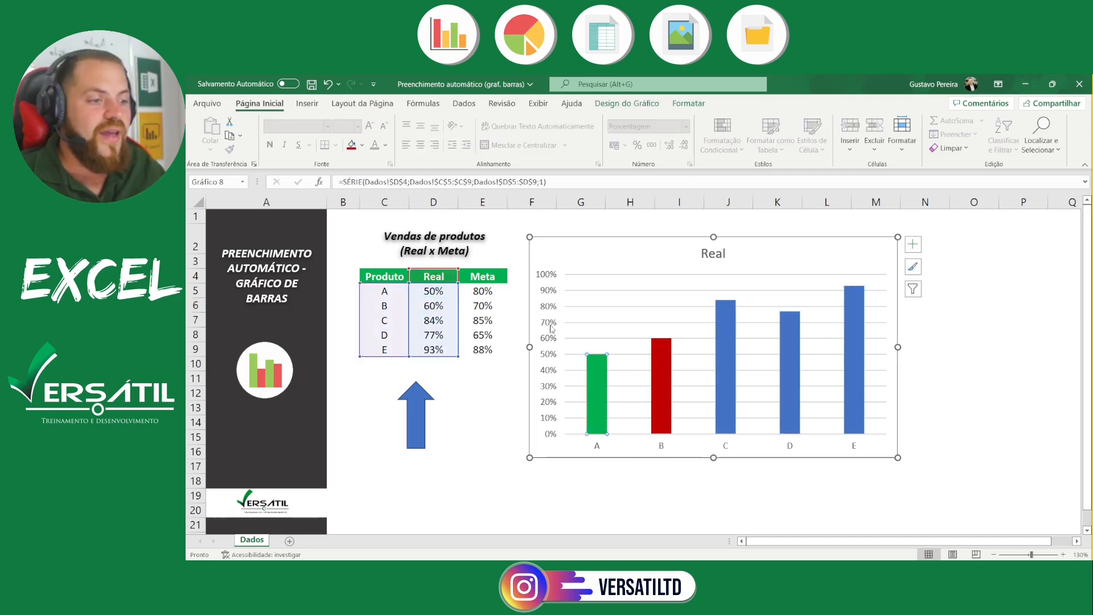
left_click(352, 145)
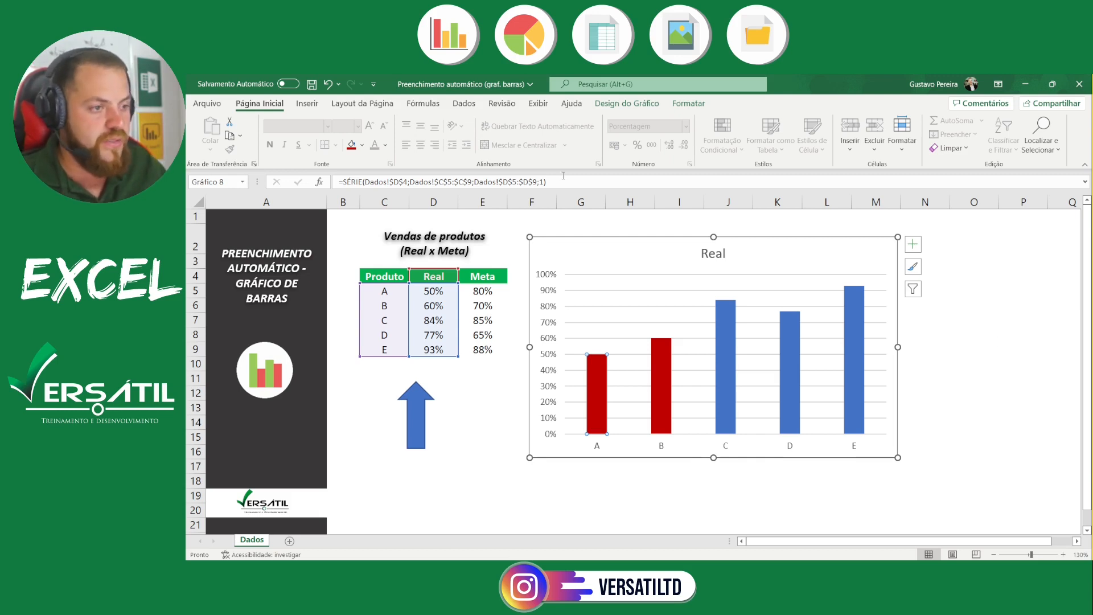
Move the chart away from the sales table so it starts around column J, freeing the columns beside the table
left_click_drag(620, 237, 778, 237)
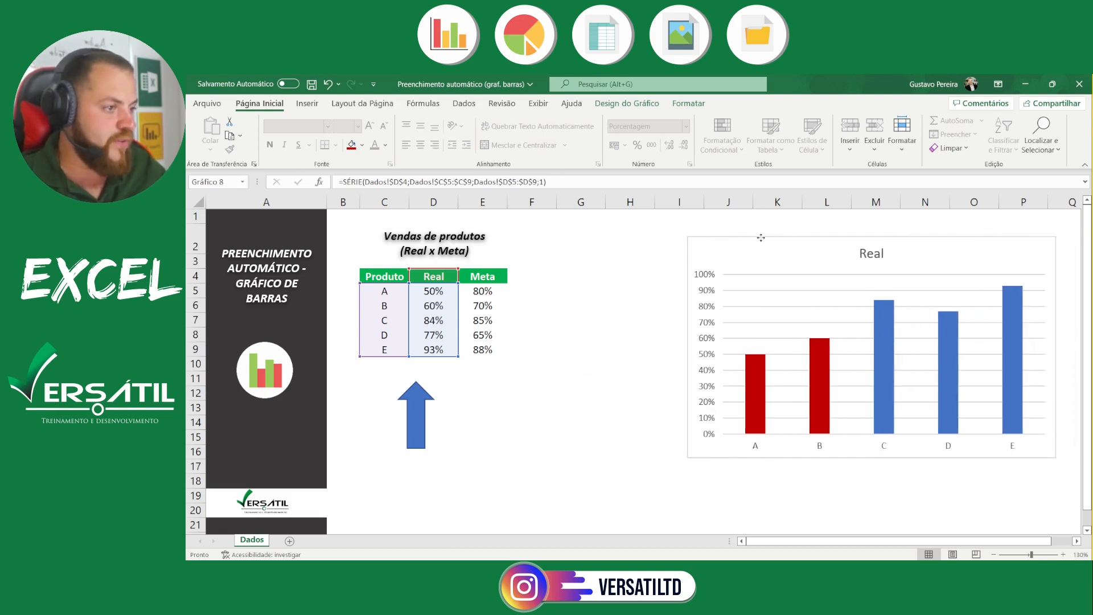
left_click_drag(667, 238, 700, 236)
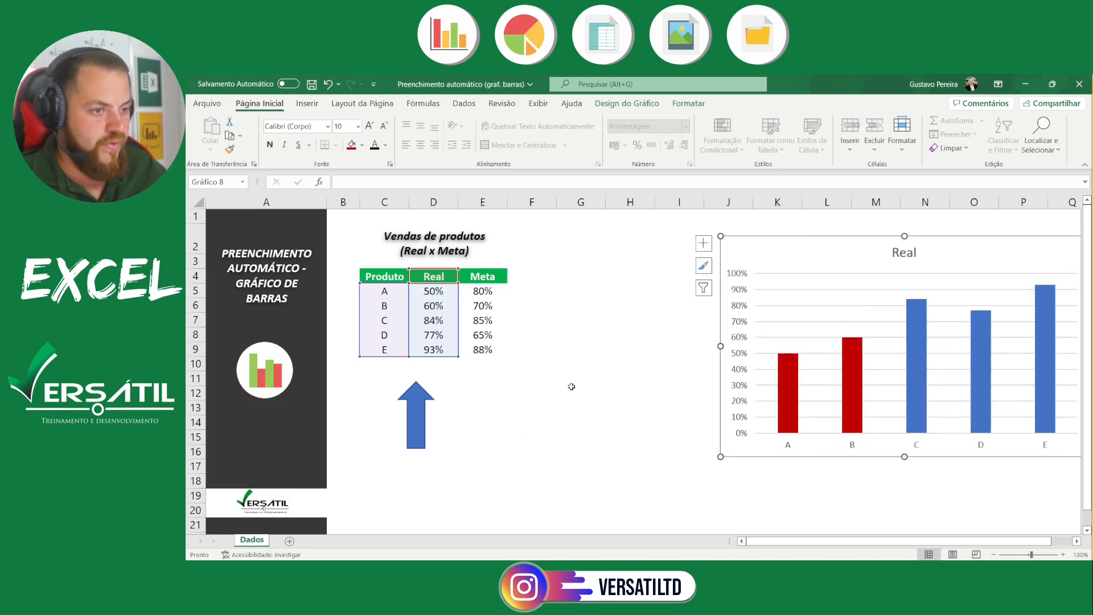
key("Escape")
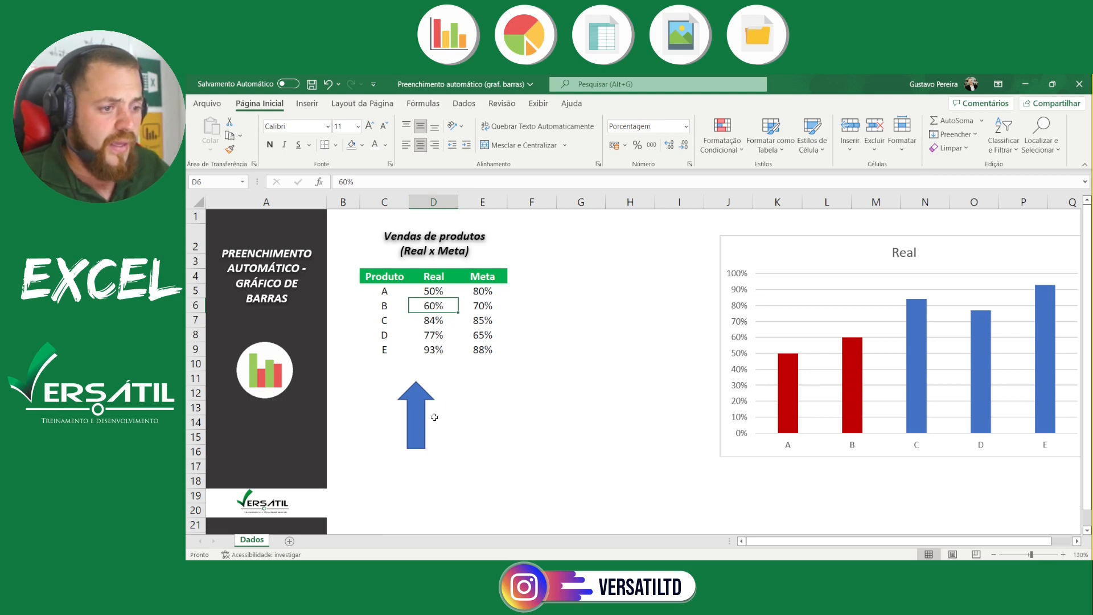
Copy the Meta header's formatting to F4 and enter the header "Abaixo da meta" there
left_click(419, 426)
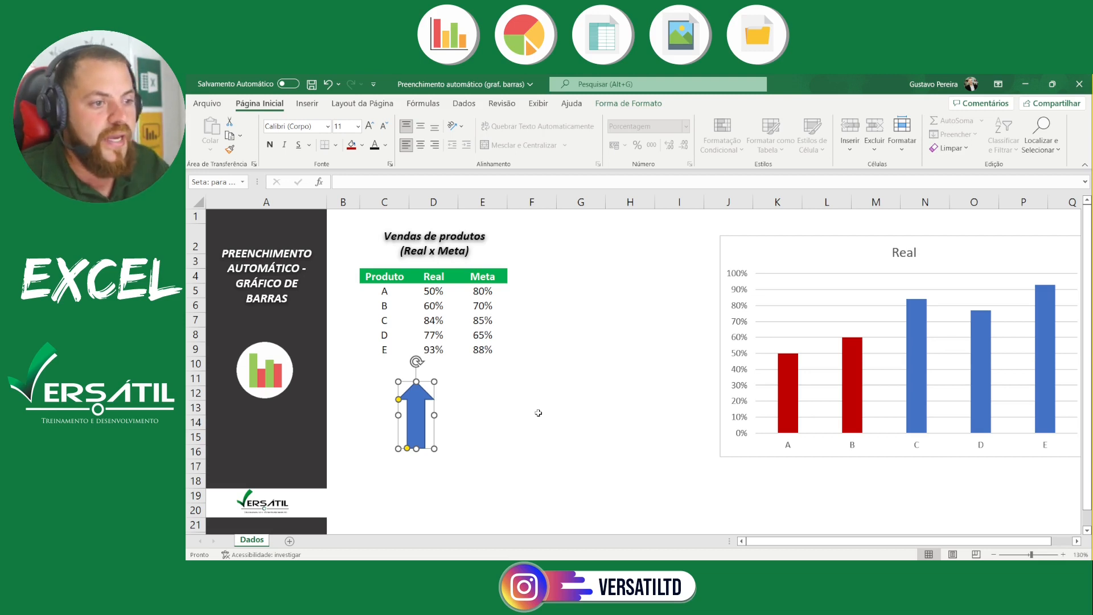
left_click(524, 279)
left_click(484, 277)
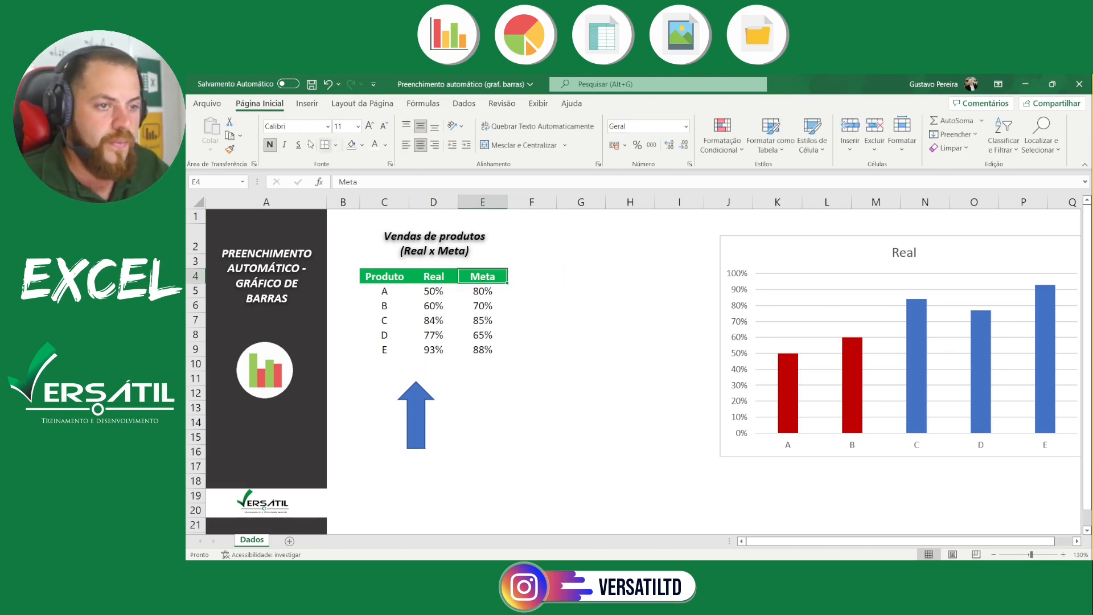
left_click(229, 149)
left_click(532, 276)
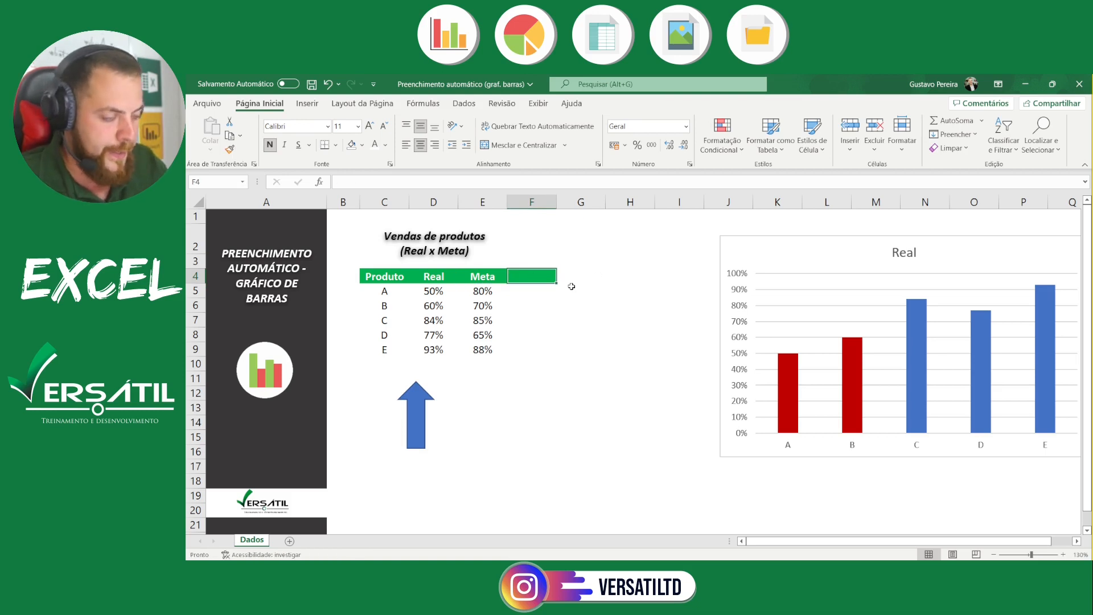
type("Abai")
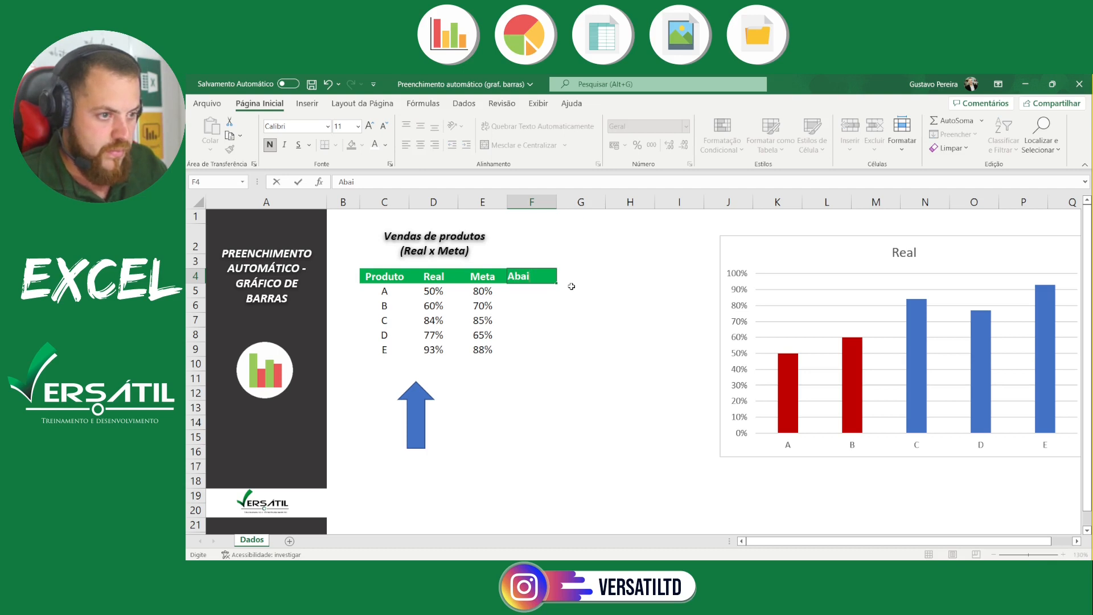
type("xo da meta")
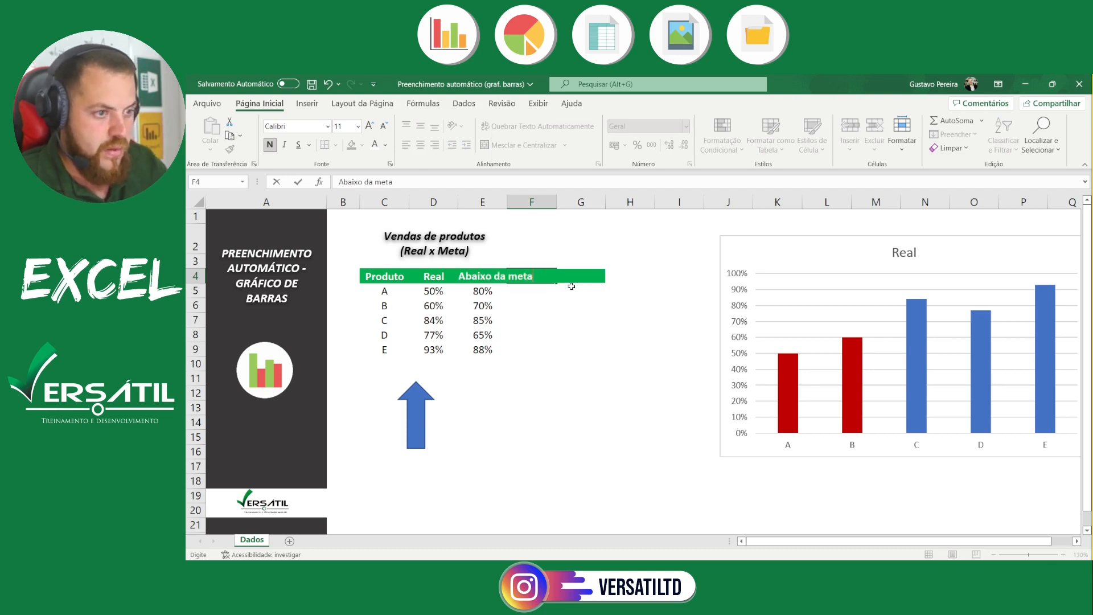
key("Return")
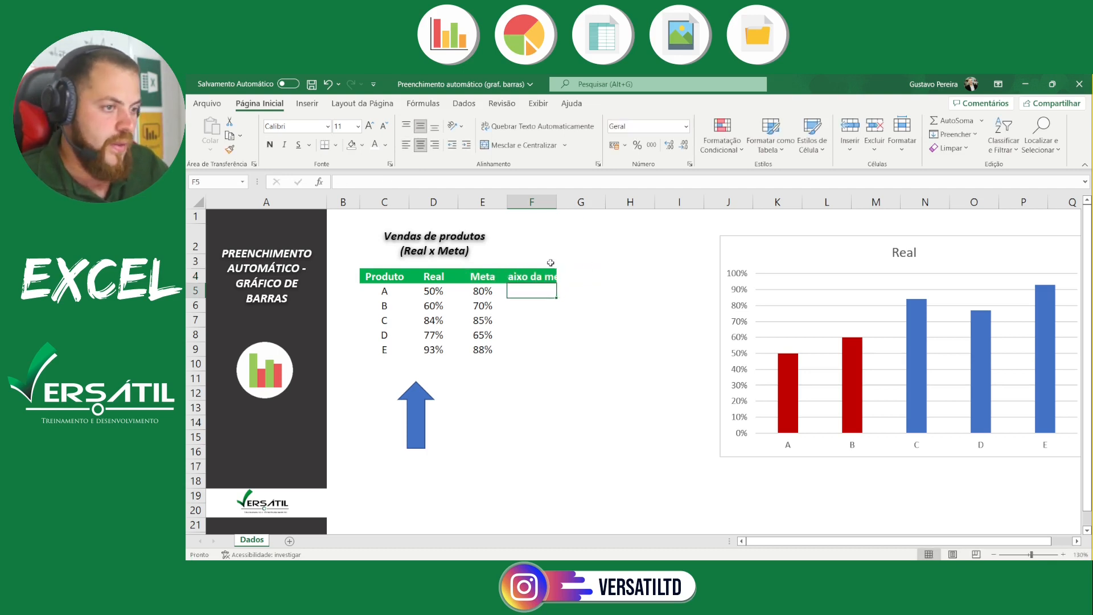
Reduce the "Abaixo da meta" header's font size to 9 and widen column F just enough to fit it
left_click(532, 276)
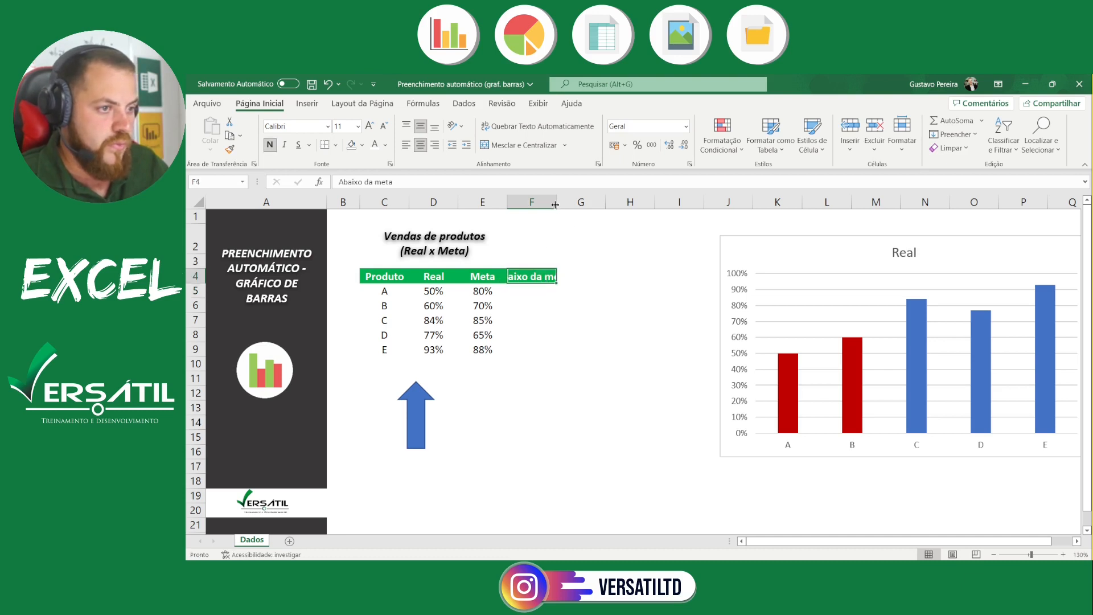
left_click_drag(557, 204, 576, 204)
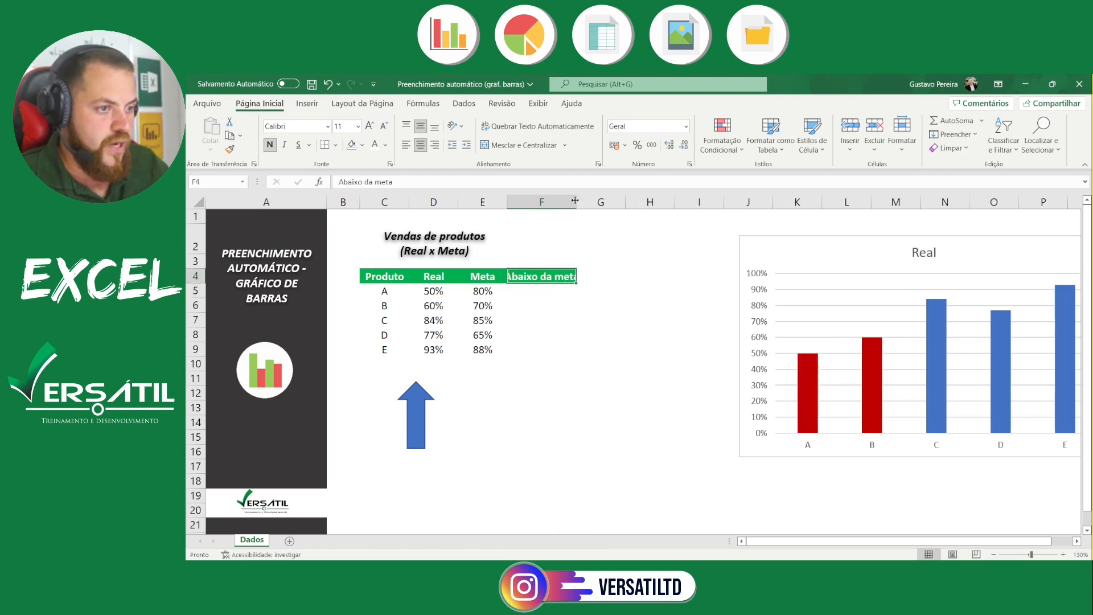
left_click(385, 127)
left_click(385, 126)
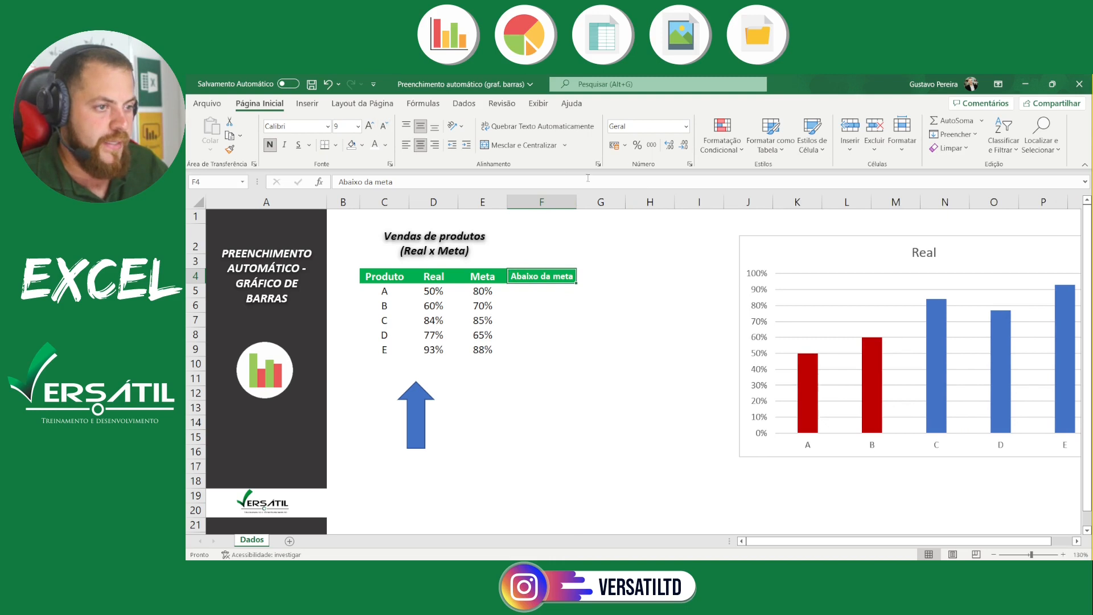
mouse_move(576, 196)
left_mouse_down()
mouse_move(556, 196)
mouse_move(575, 204)
left_mouse_up()
left_click(542, 292)
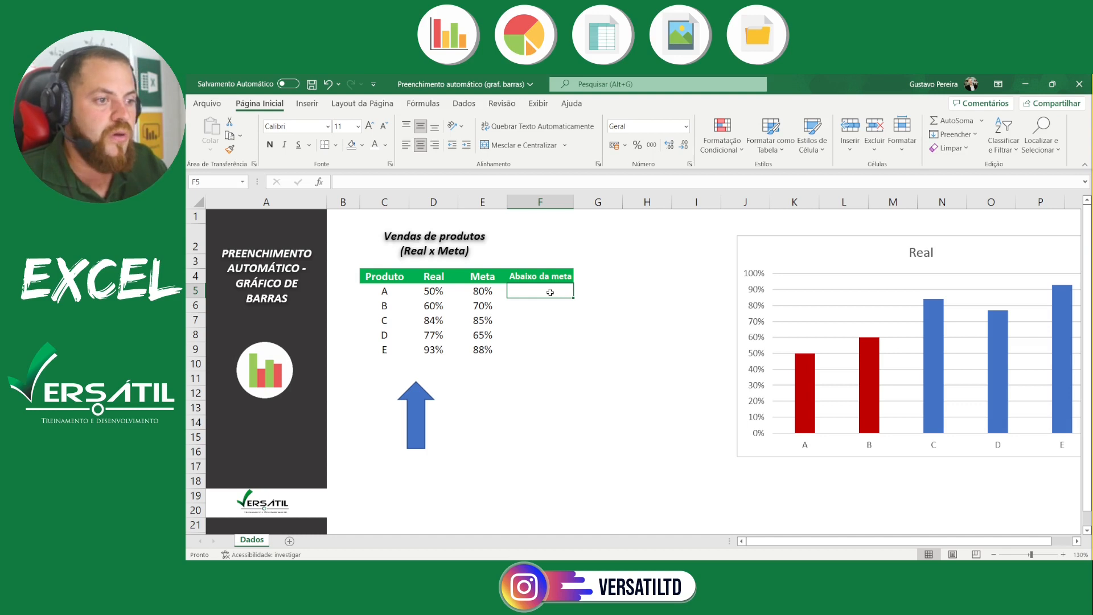
left_click(562, 279)
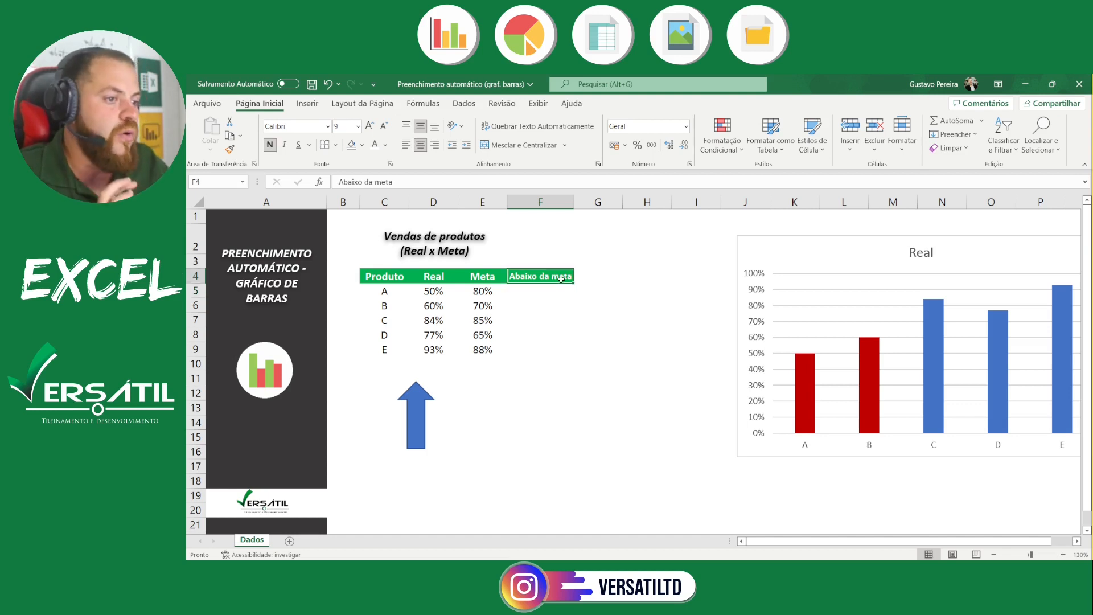
left_click(563, 295)
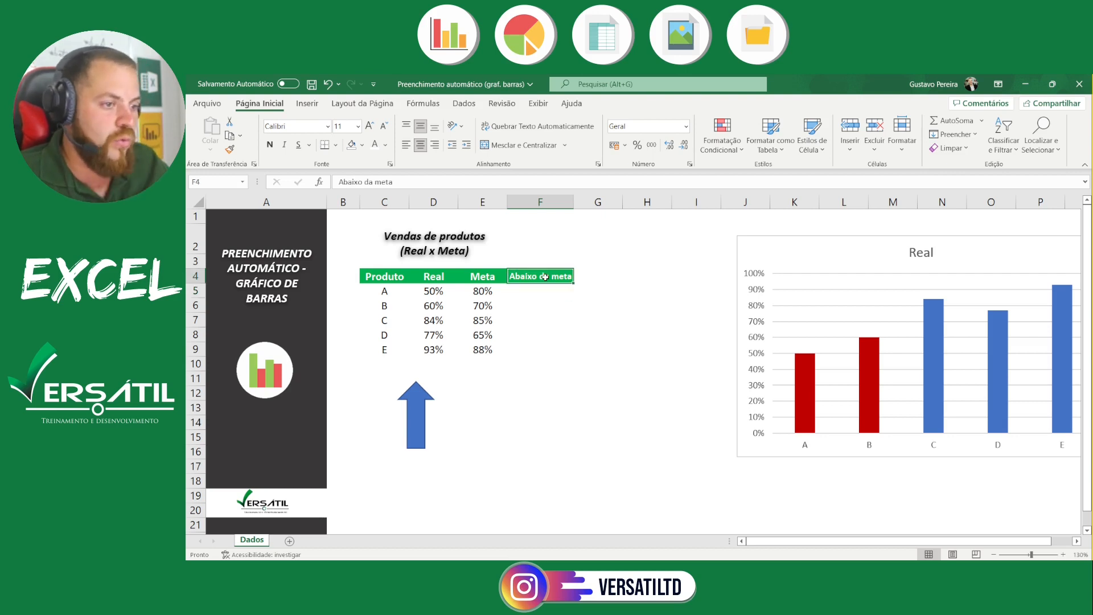
left_click(545, 277)
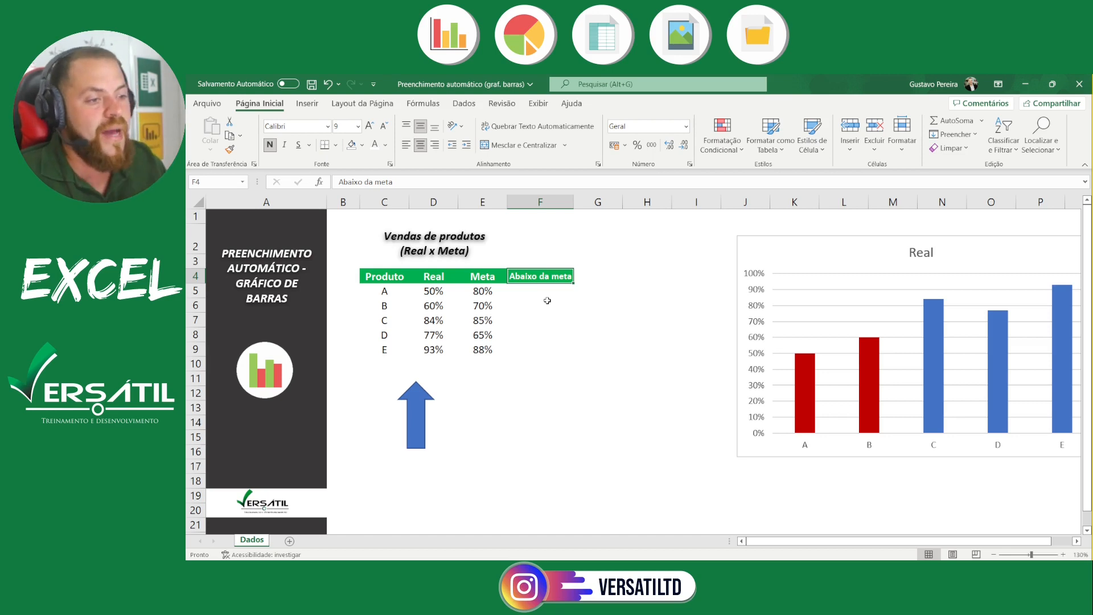
left_click(436, 446)
left_click(414, 436)
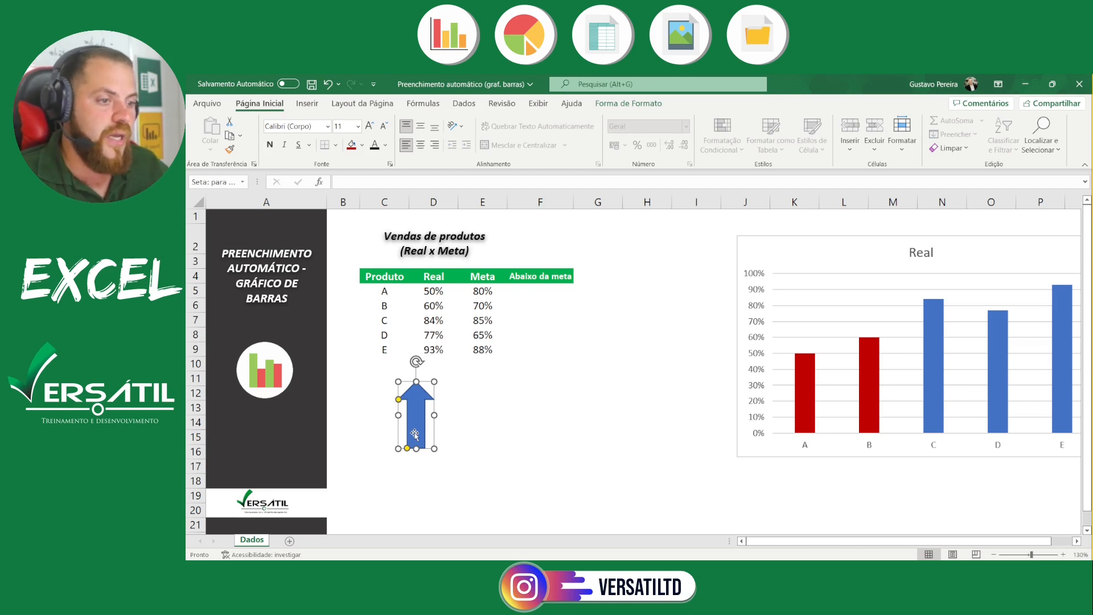
Begin an SE formula in F5 whose logical test checks whether Real in D5 is less than Meta in E5
left_click(539, 289)
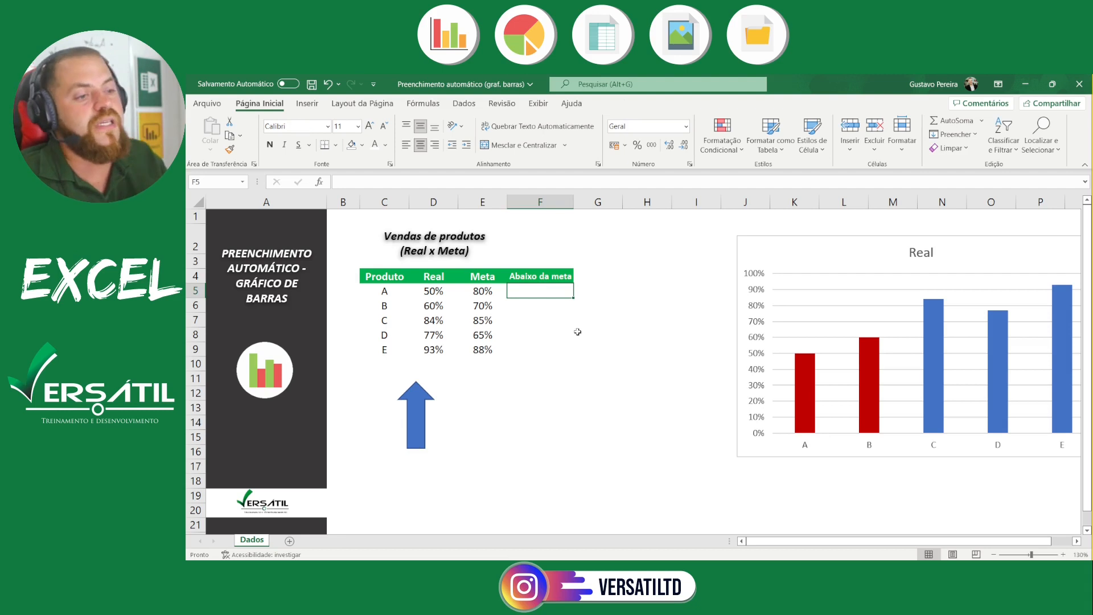
type("=w")
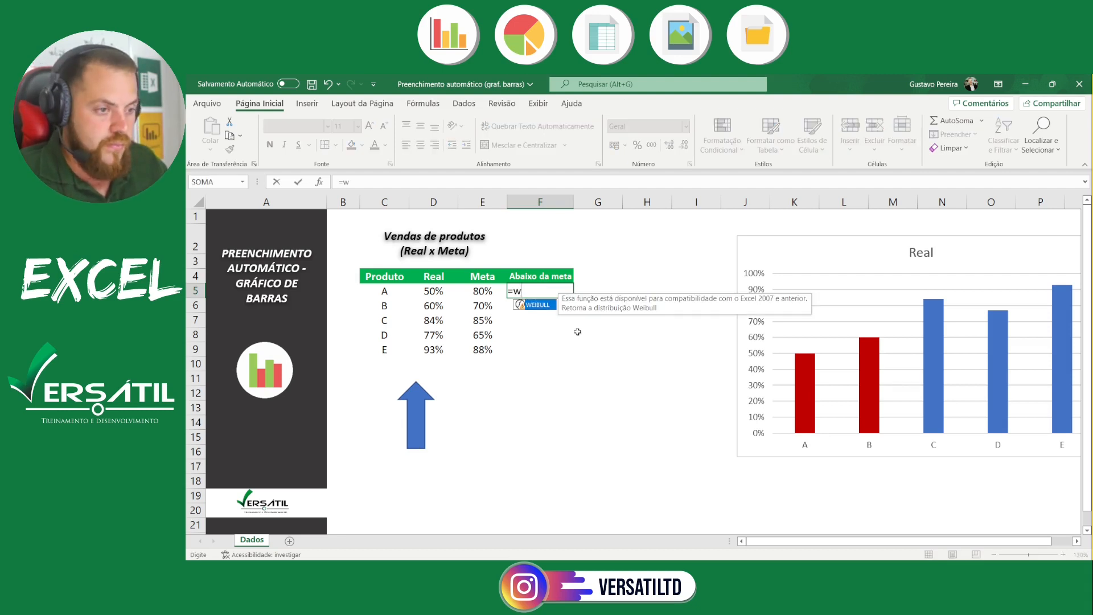
key("BackSpace")
type("se")
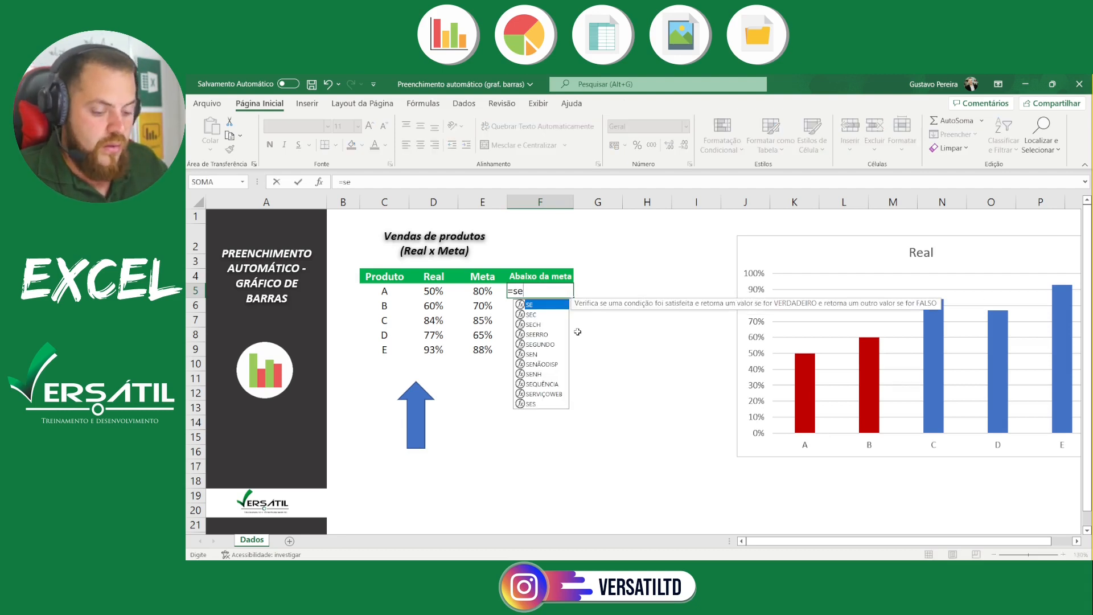
key("Tab")
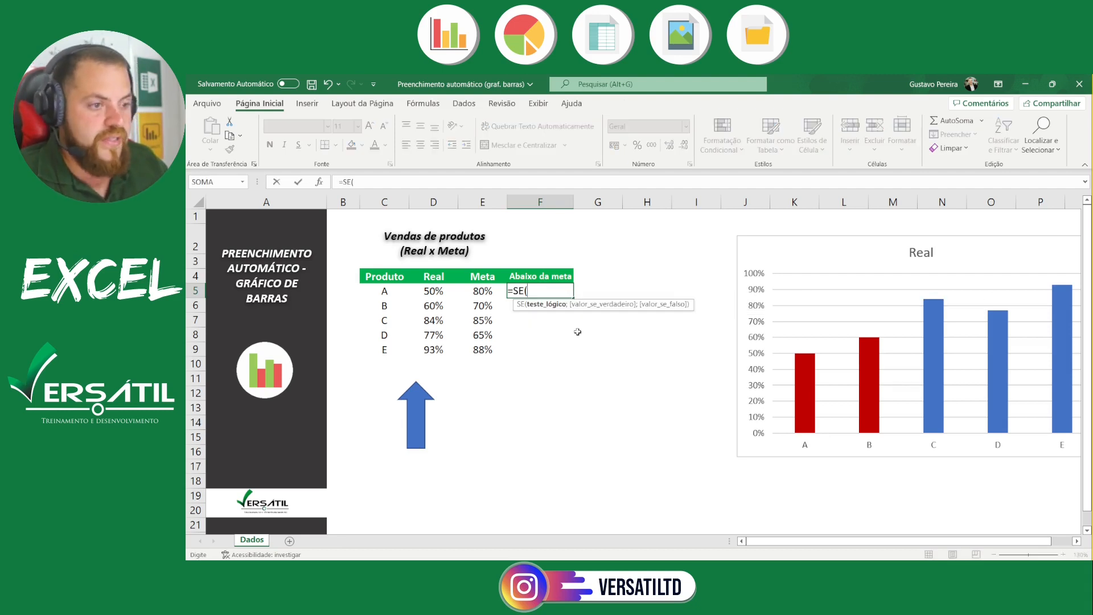
left_click(435, 291)
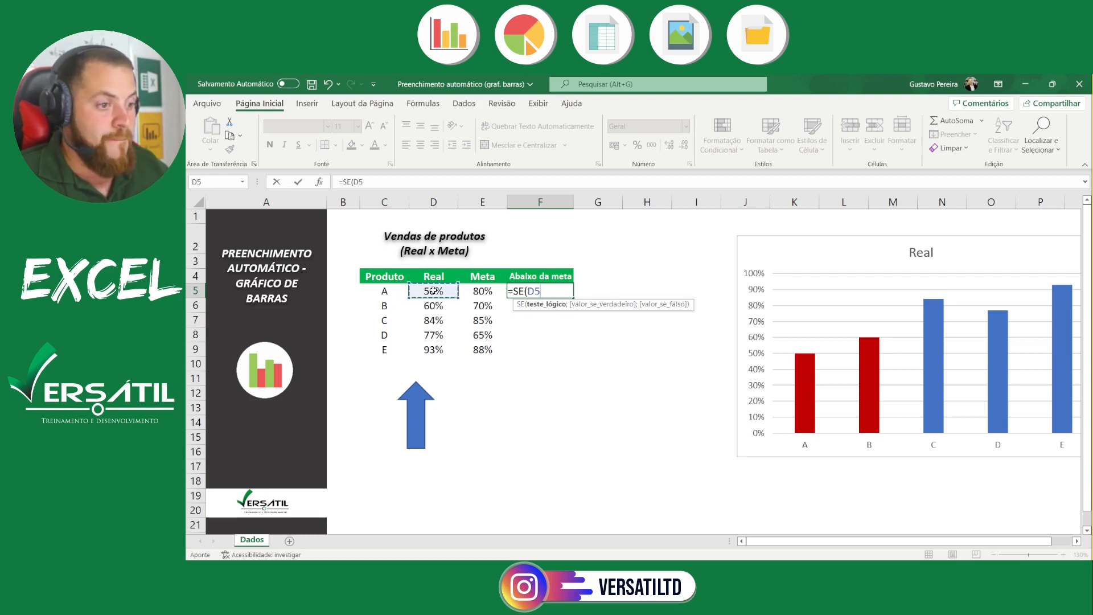
type("<")
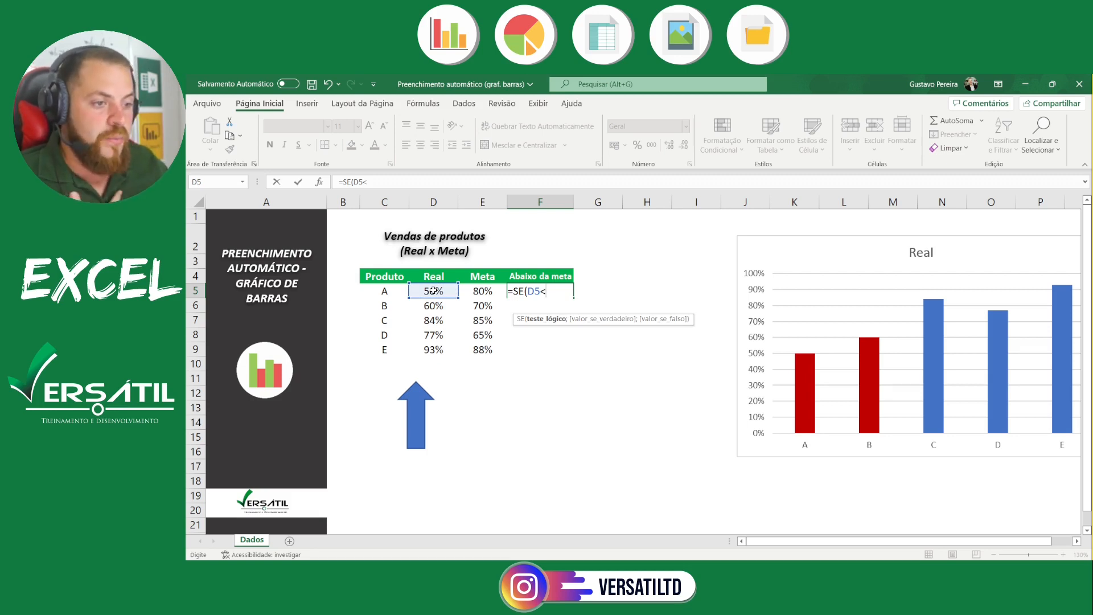
left_click(488, 293)
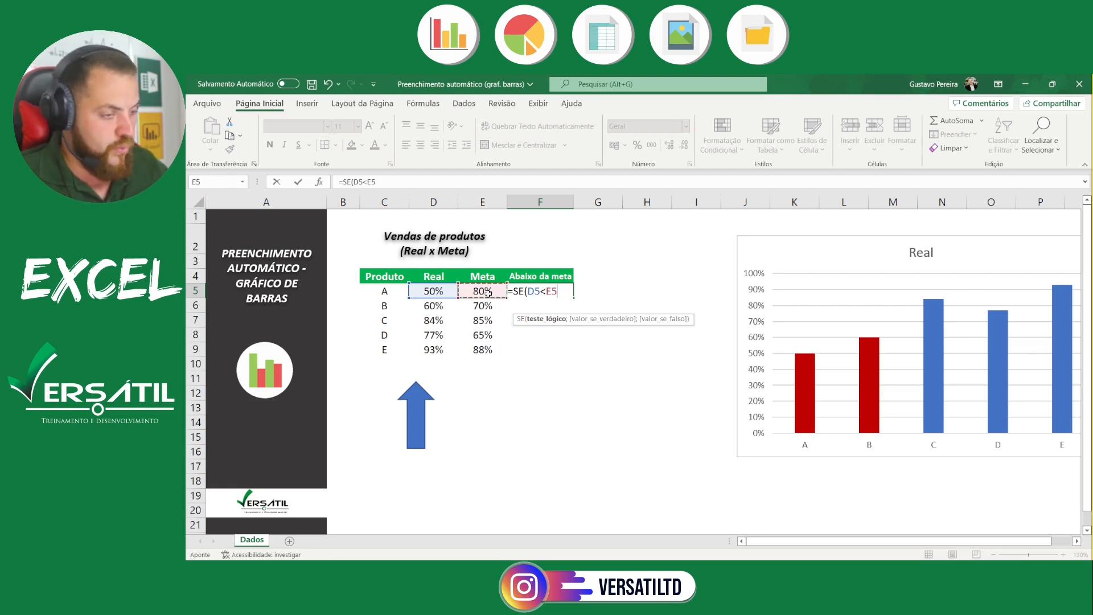
type(";")
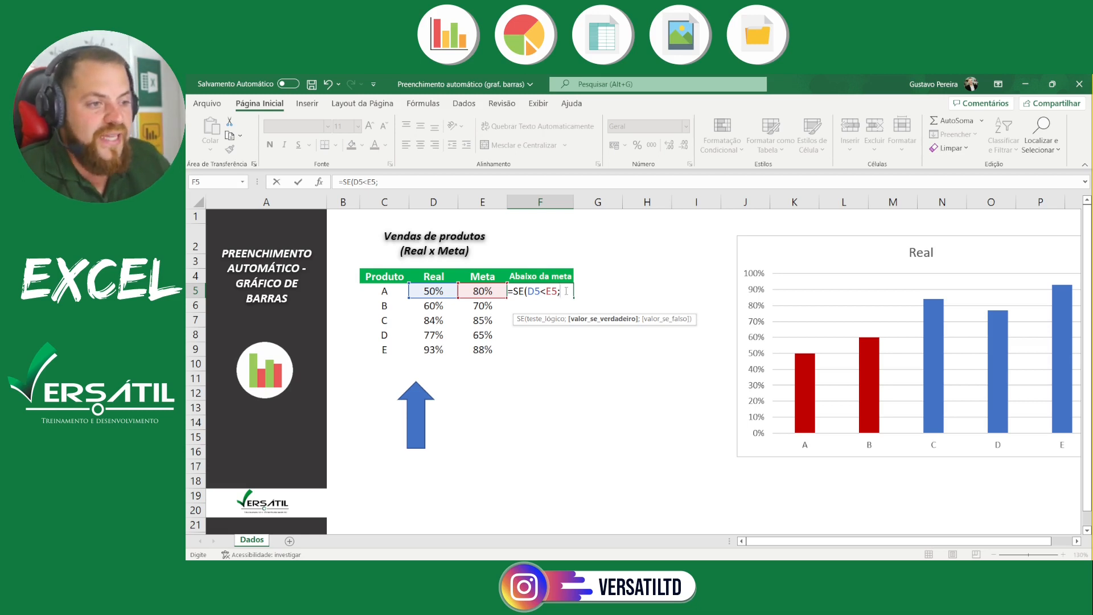
Complete the F5 formula so it returns D5 when the test is true and NÃO.DISP() otherwise
left_click(425, 290)
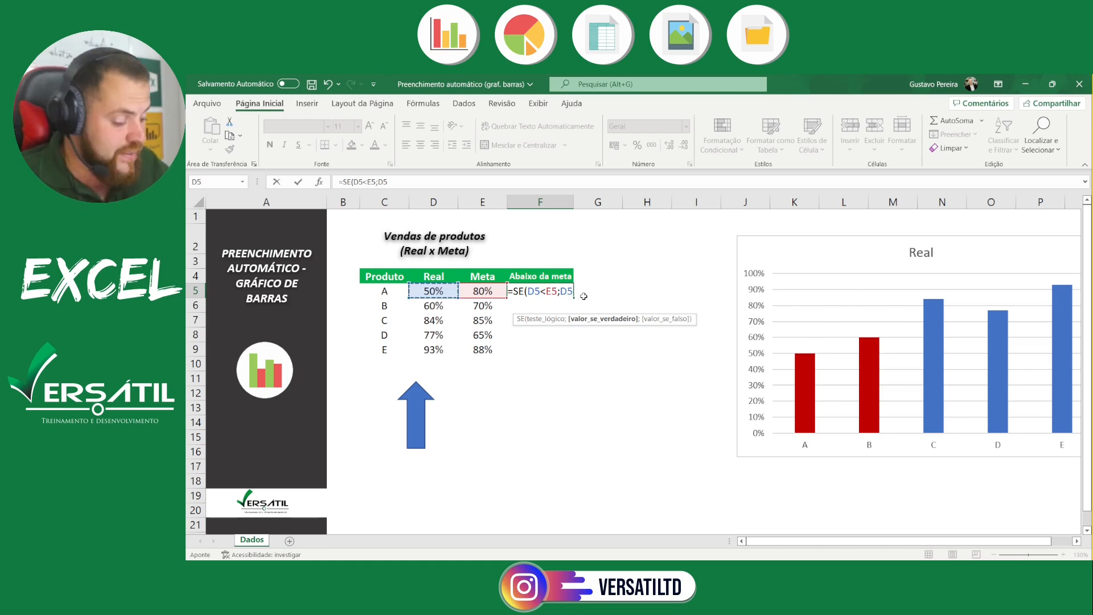
type(";")
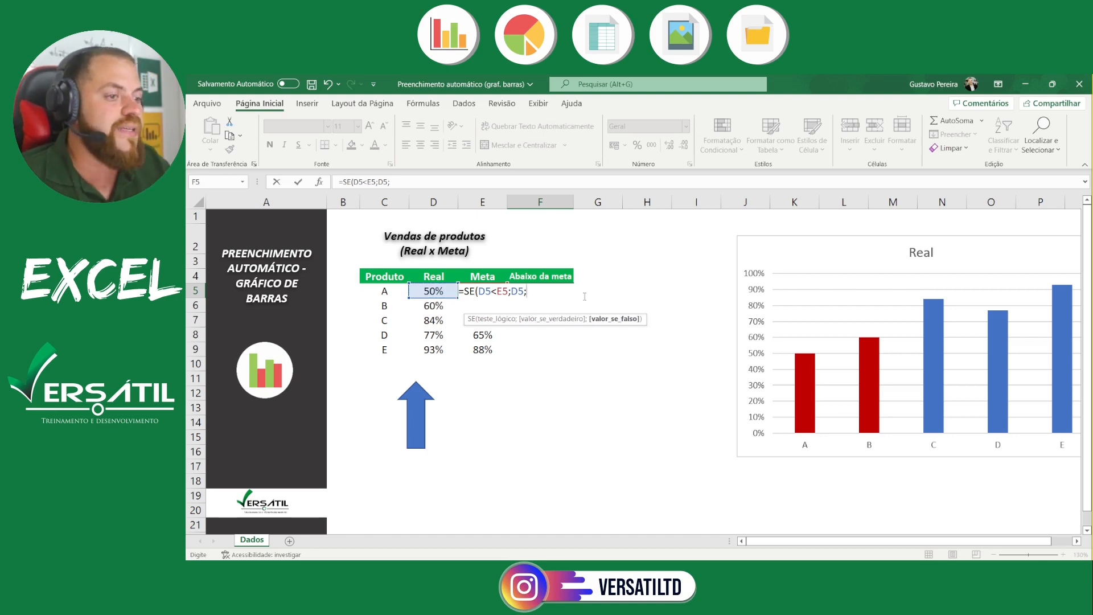
type("Não")
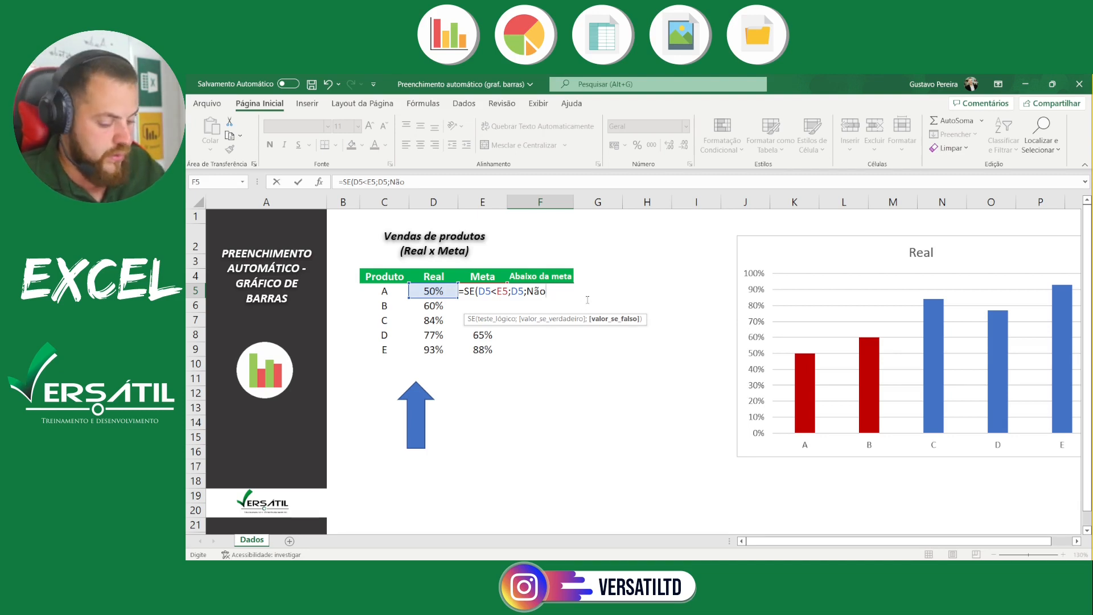
key("super+plus")
type(".")
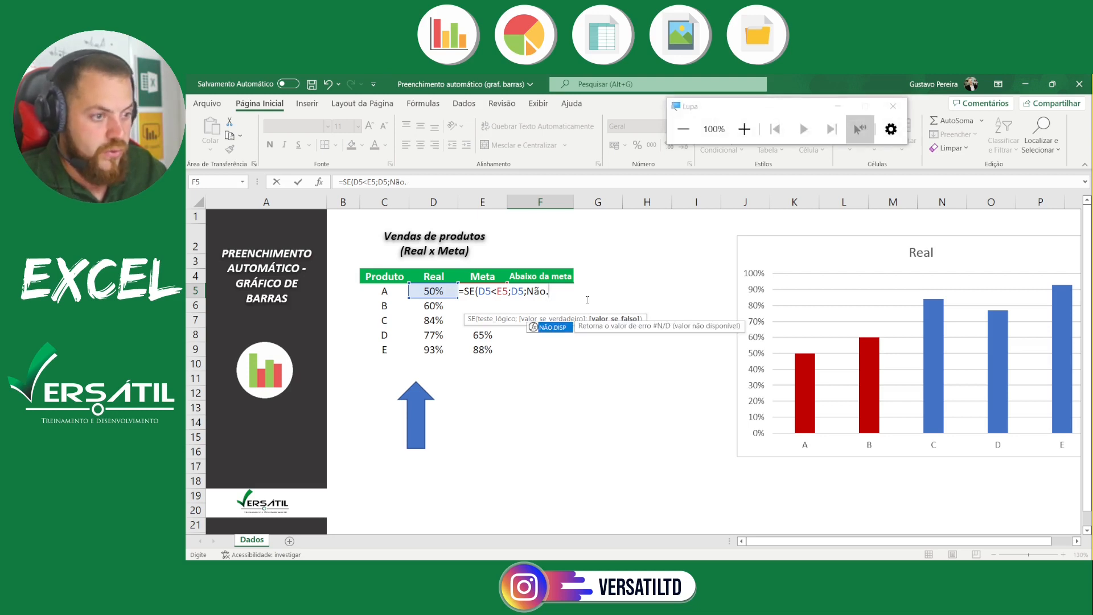
double_click(551, 328)
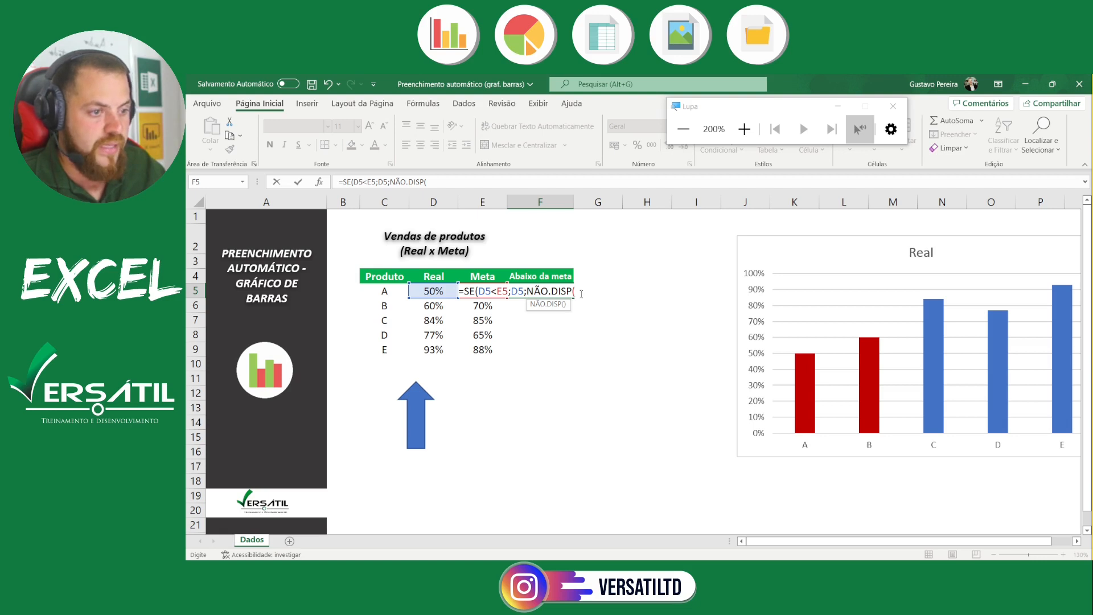
type(")")
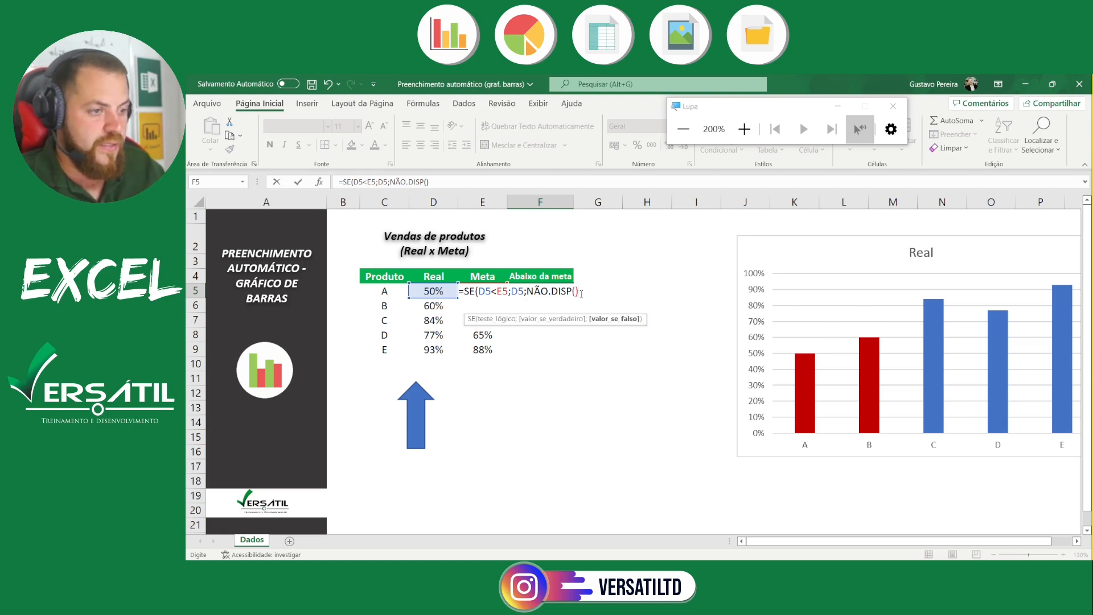
type(")")
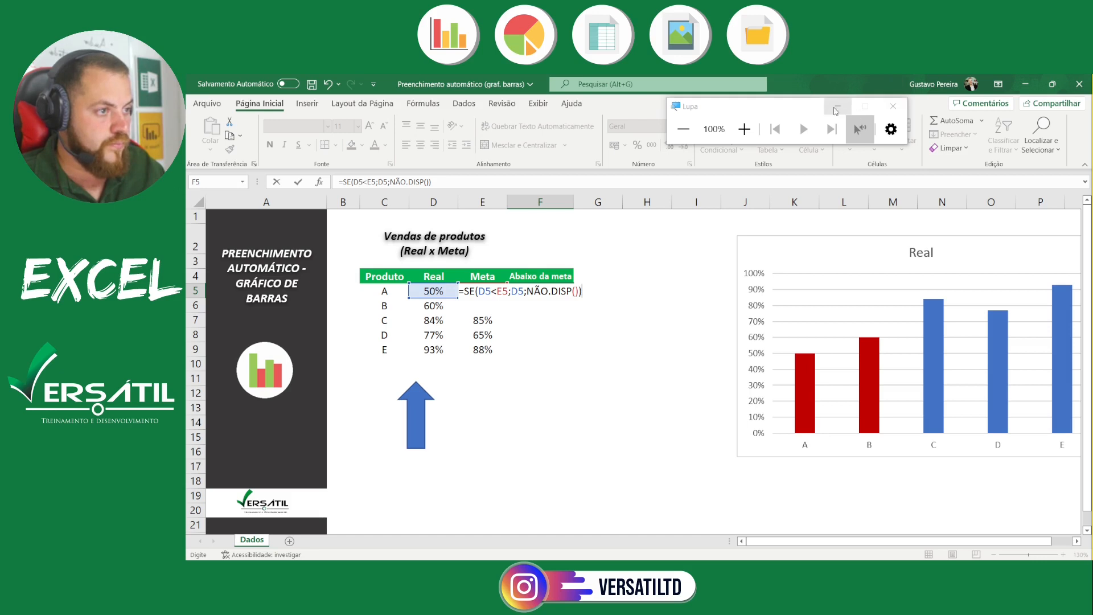
left_click(836, 110)
key("Return")
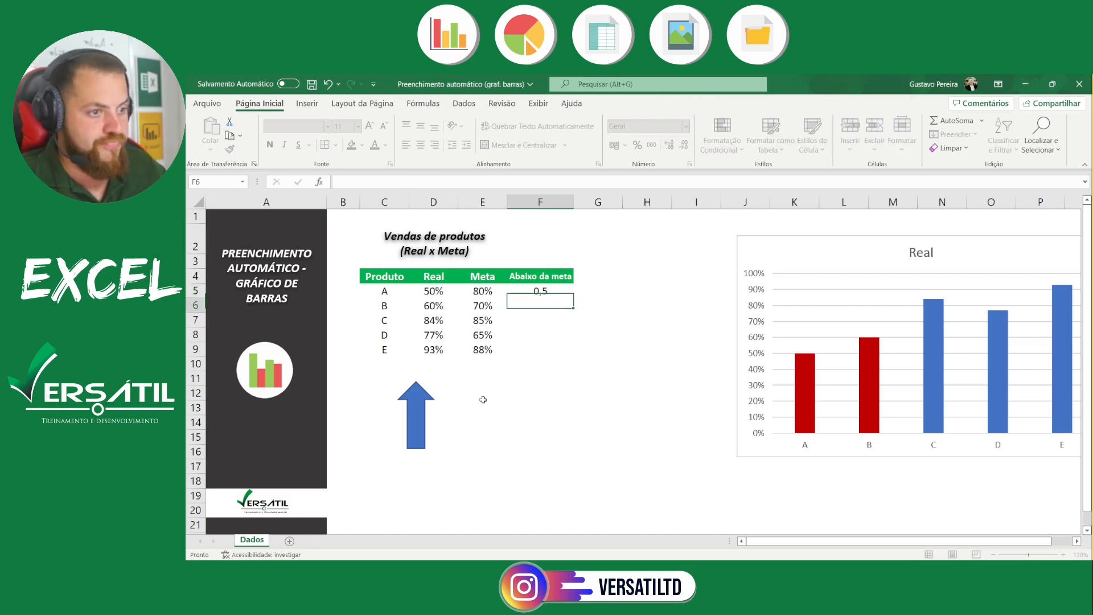
Format F5:F9 as Porcentagem with 0 decimal places
left_click(524, 291)
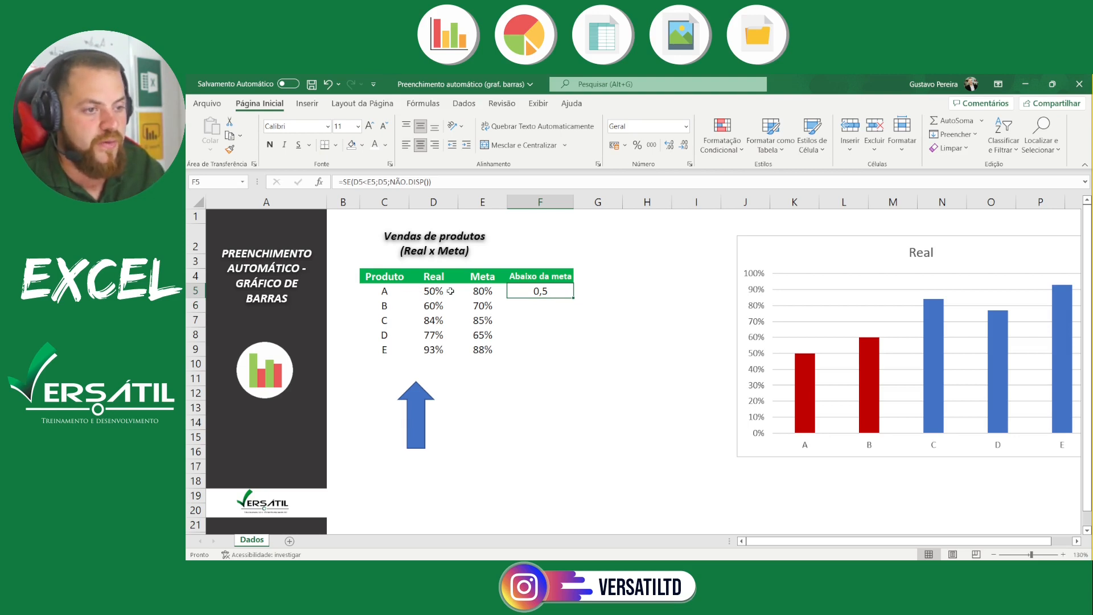
left_click_drag(548, 293, 553, 341)
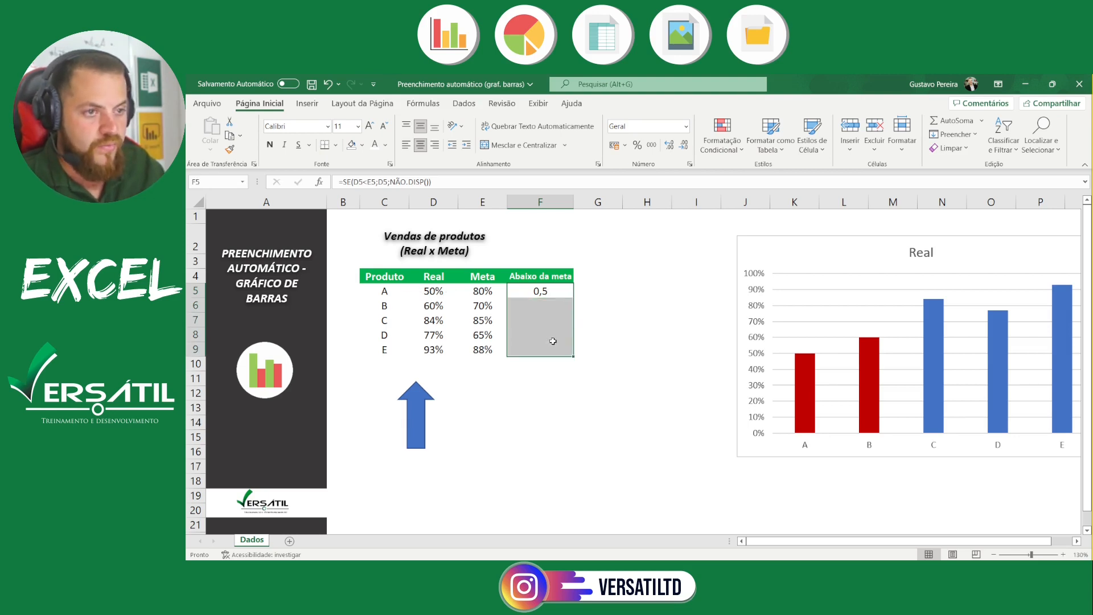
key("ctrl+1")
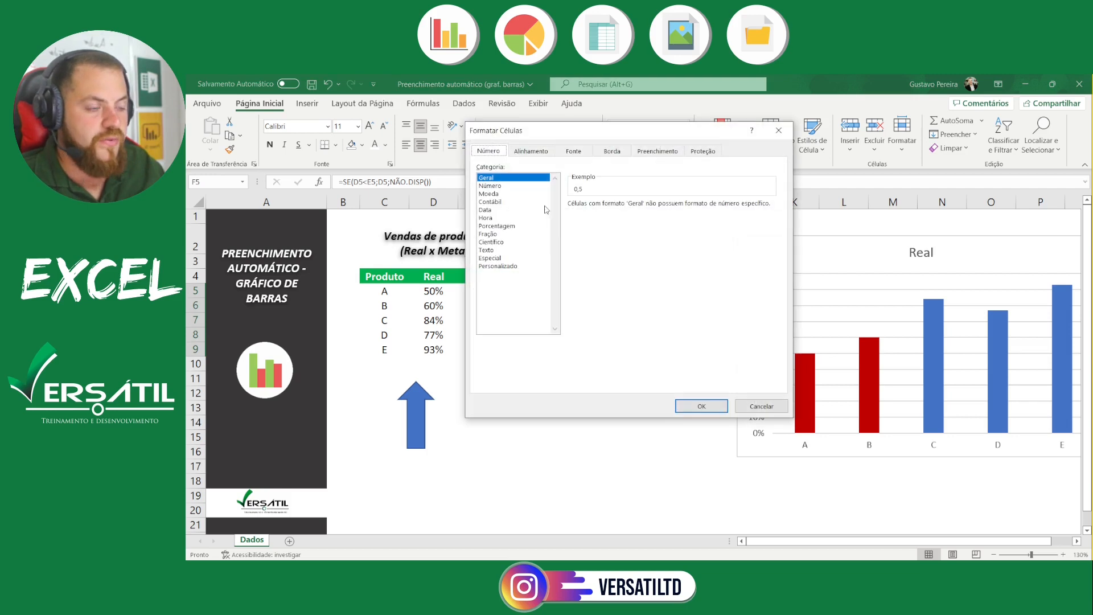
left_click(496, 226)
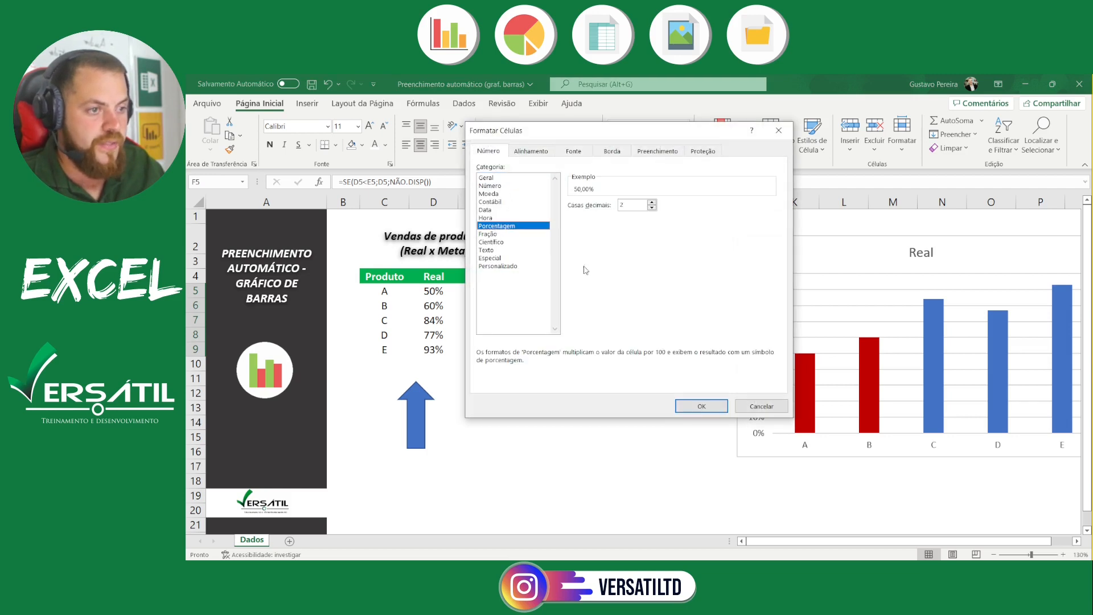
left_click(653, 211)
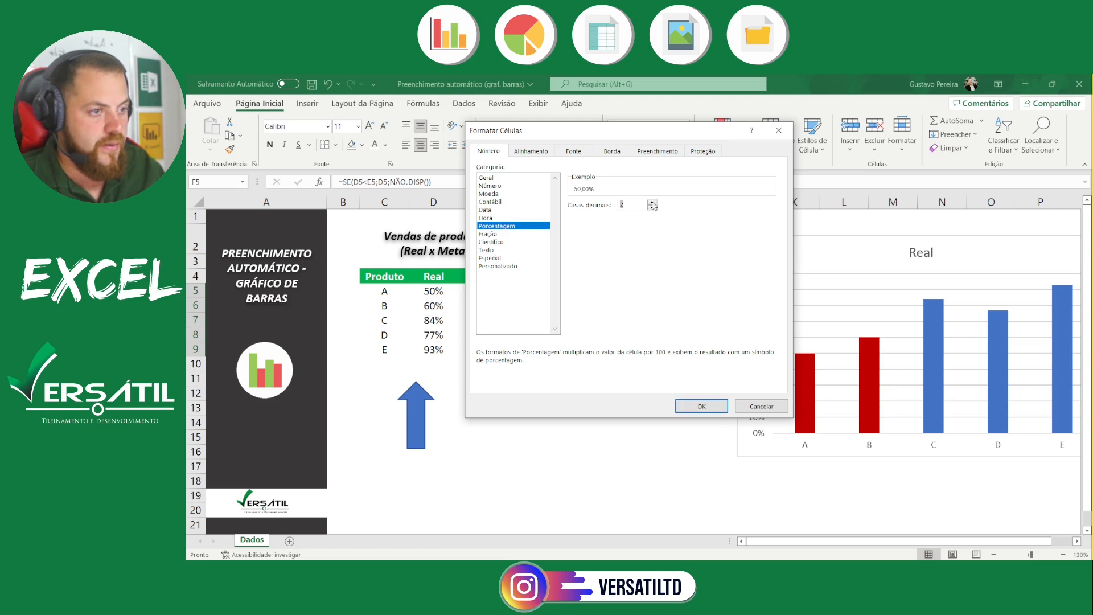
left_click(653, 208)
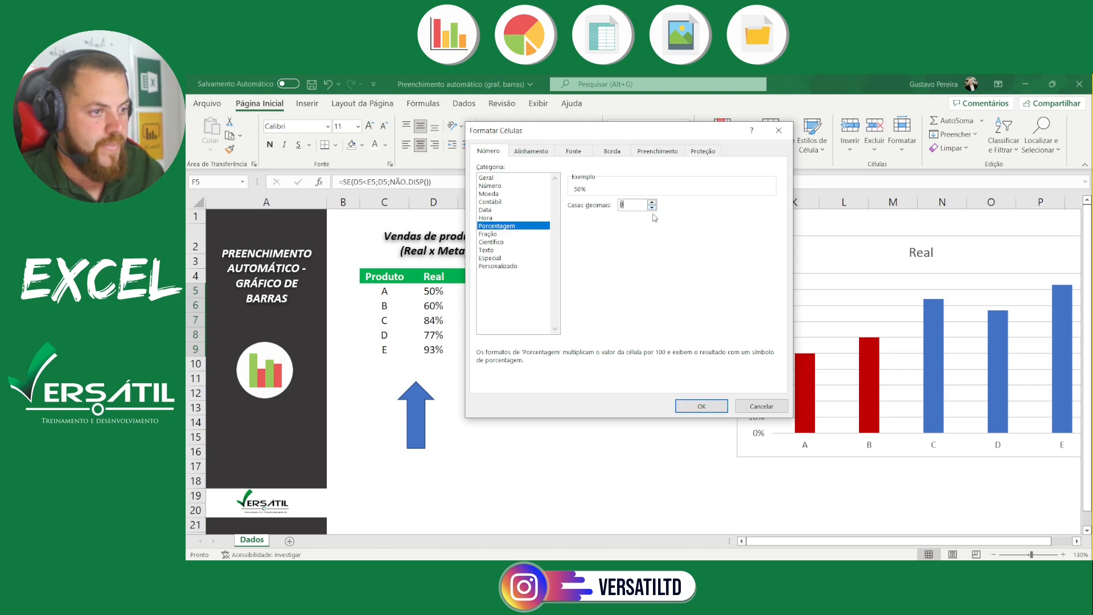
left_click(701, 406)
left_click(584, 295)
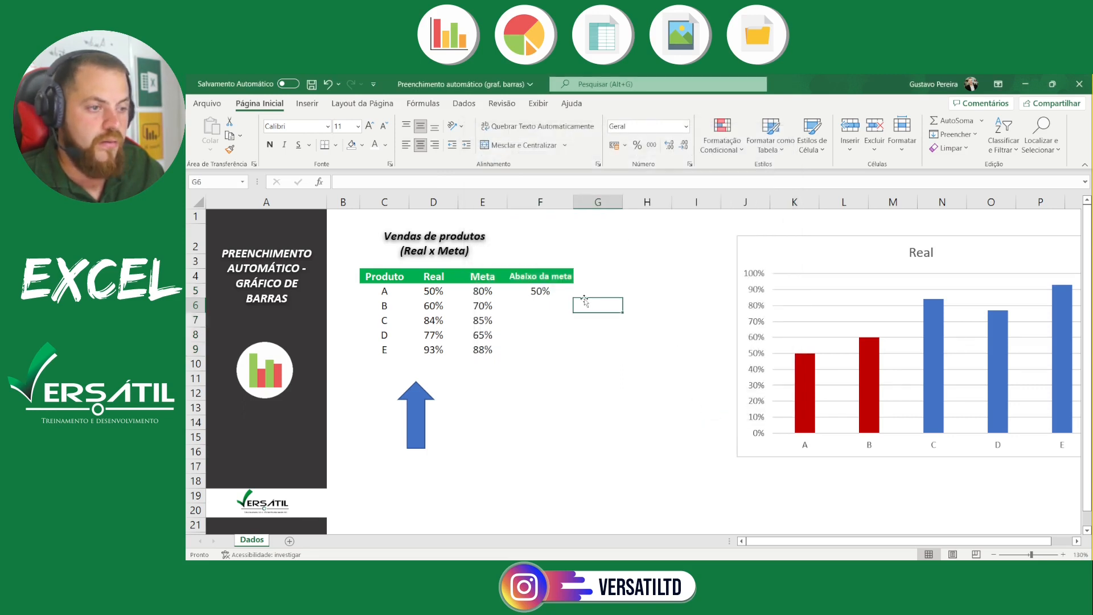
Copy the F5 formula down through F9 and check the "Abaixo da meta" cells for products A to D
left_click(545, 295)
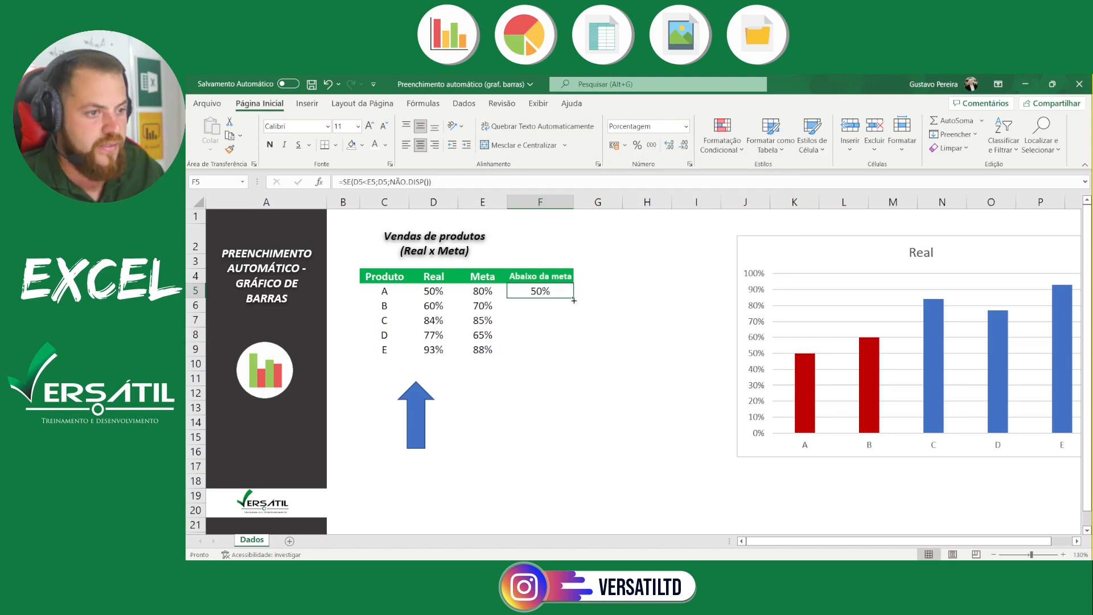
left_click_drag(574, 300, 576, 353)
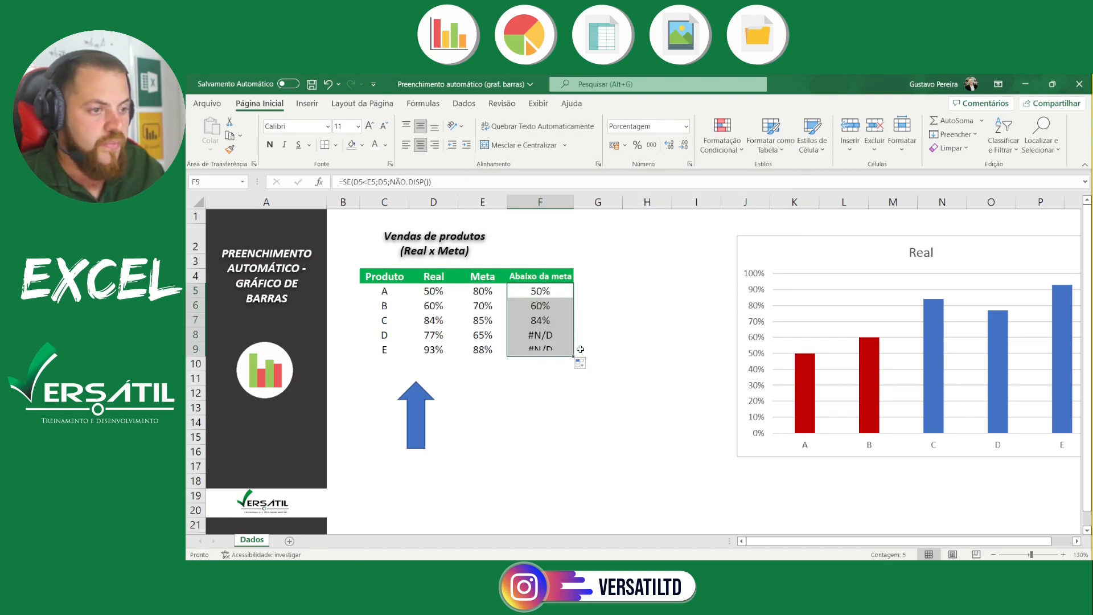
left_click(612, 310)
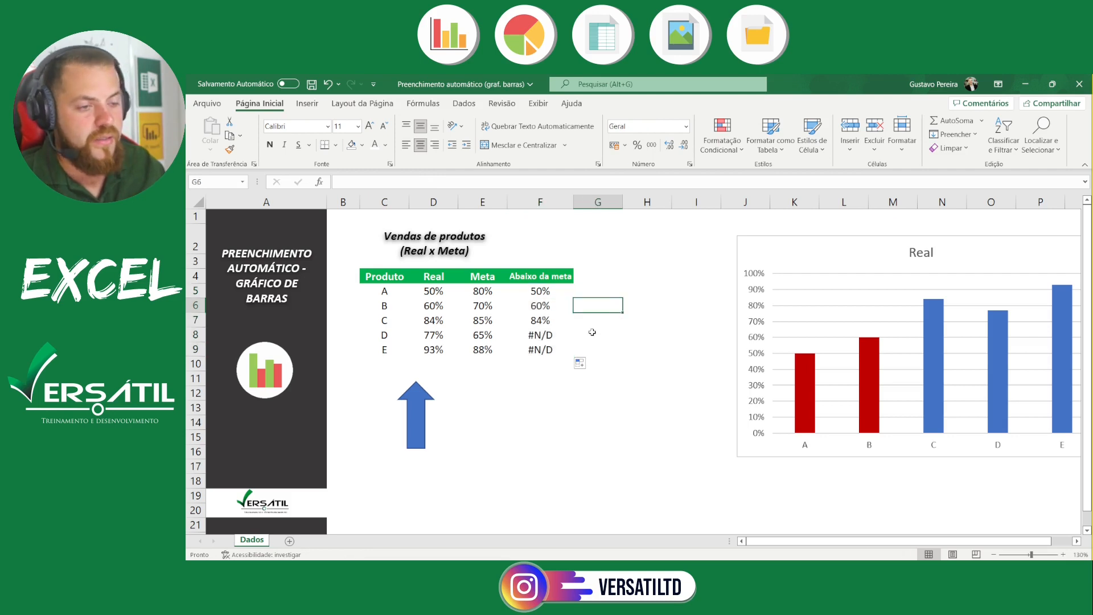
left_click(549, 293)
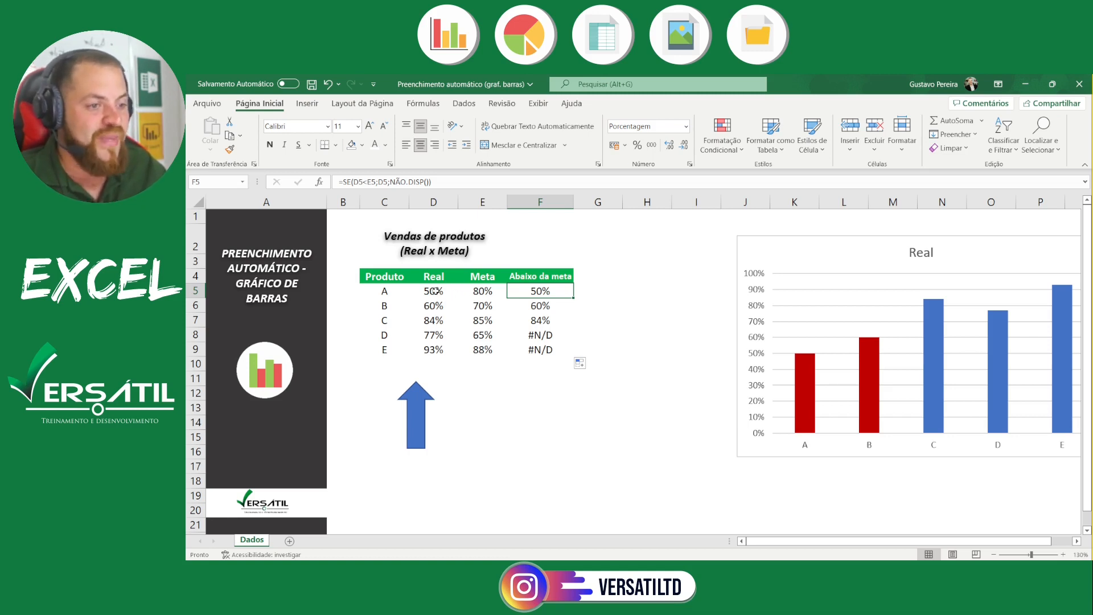
left_click(552, 309)
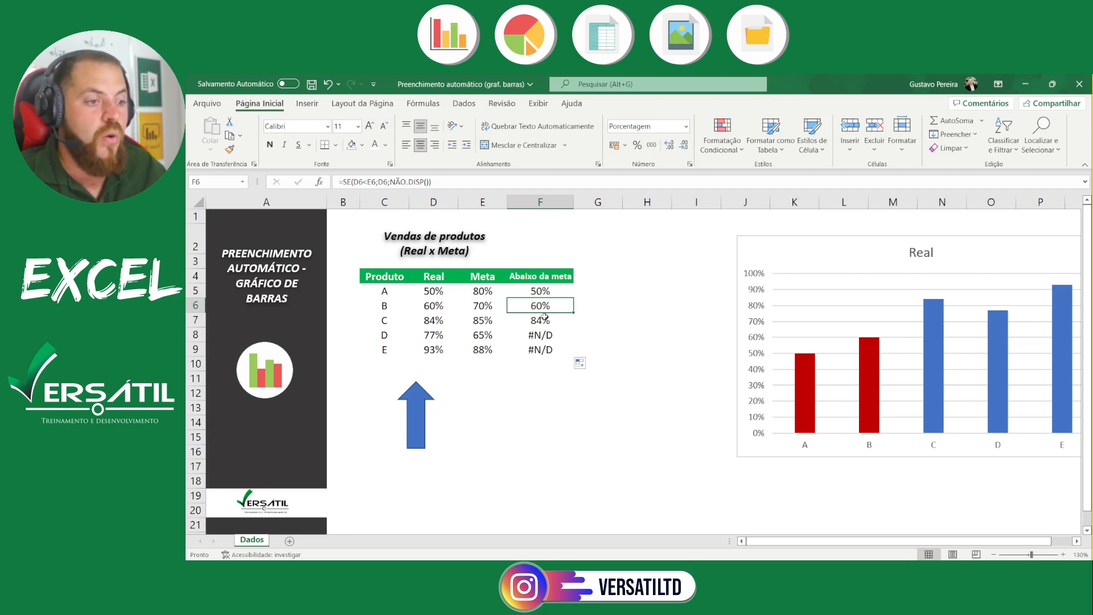
left_click(544, 318)
left_click(481, 321)
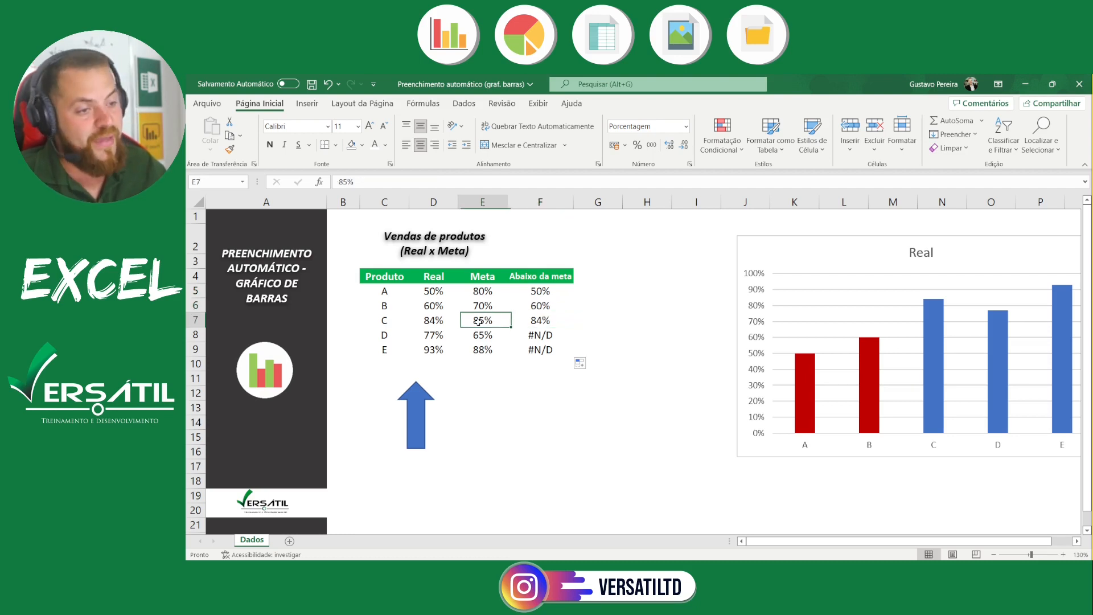
left_click(539, 337)
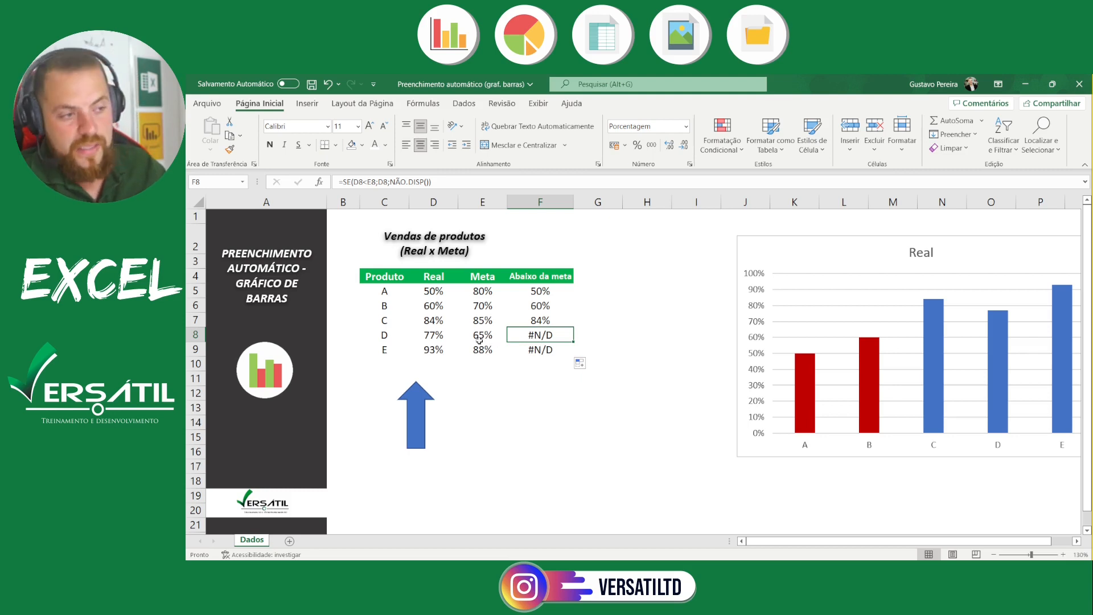
Move the "Real" column chart closer to the Vendas de produtos table
left_click_drag(742, 242, 629, 246)
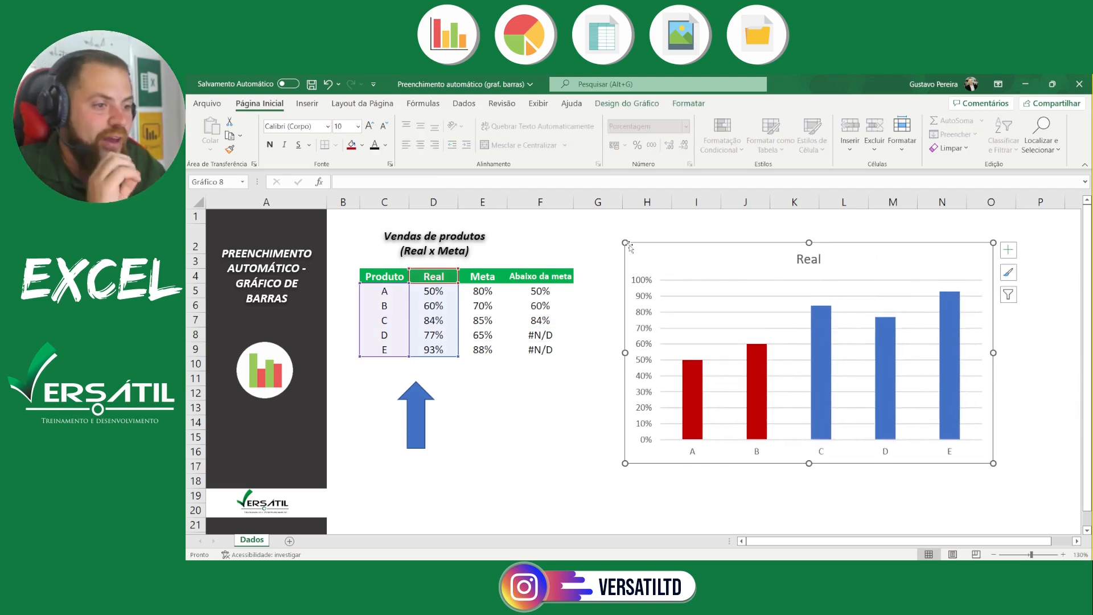
left_click(595, 242)
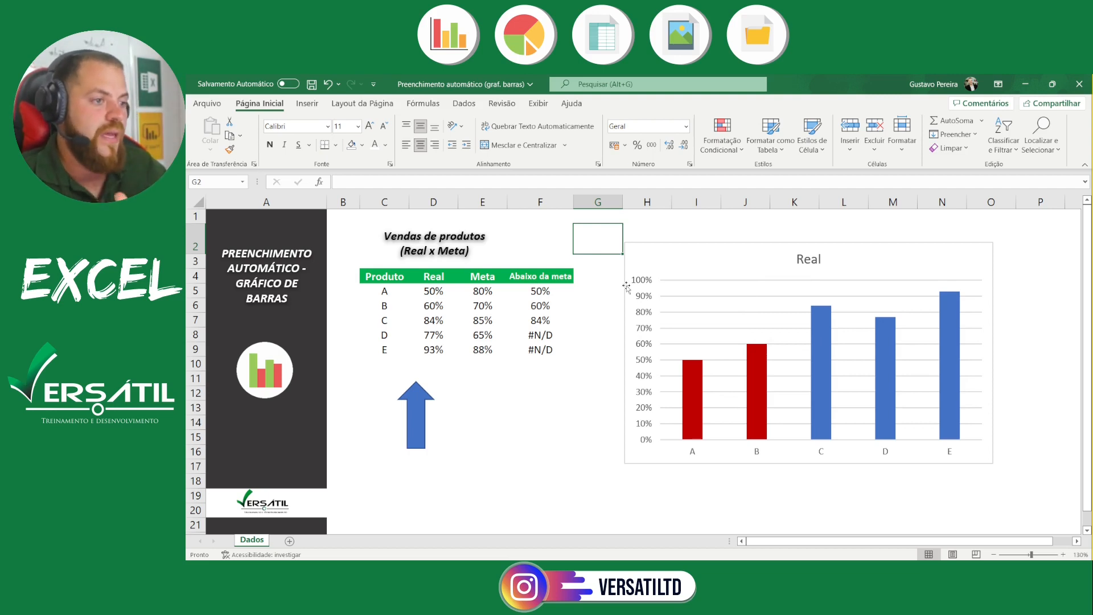
Add a data series to the chart, named from F4 ("Abaixo da meta") with values from F5:F9
left_click(693, 261)
right_click(694, 261)
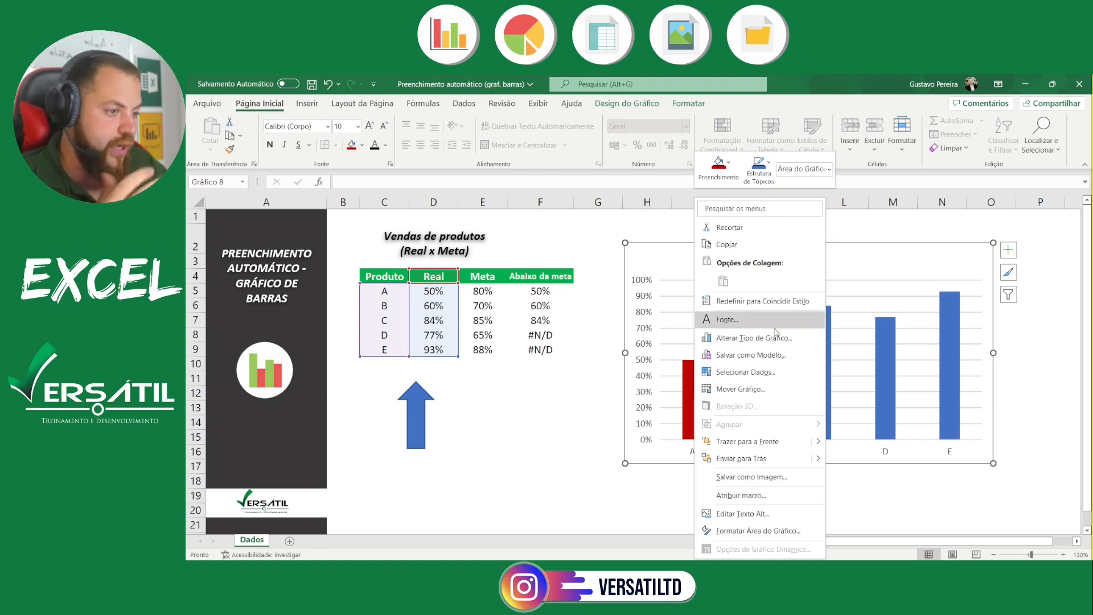
left_click(775, 372)
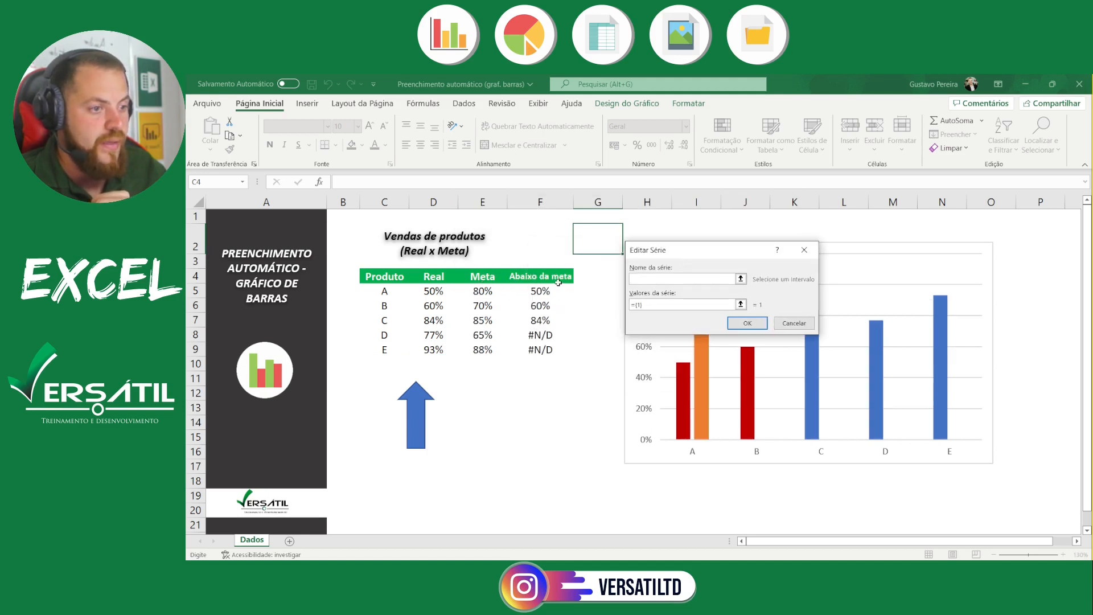
left_click(558, 283)
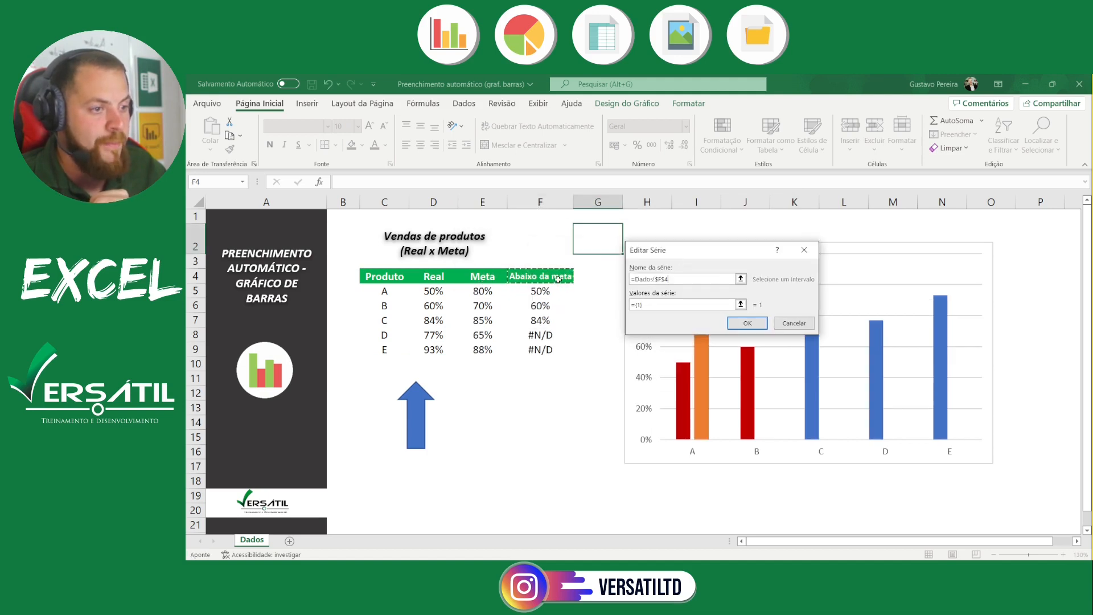
left_click(740, 305)
left_click_drag(538, 290, 540, 350)
left_click(809, 268)
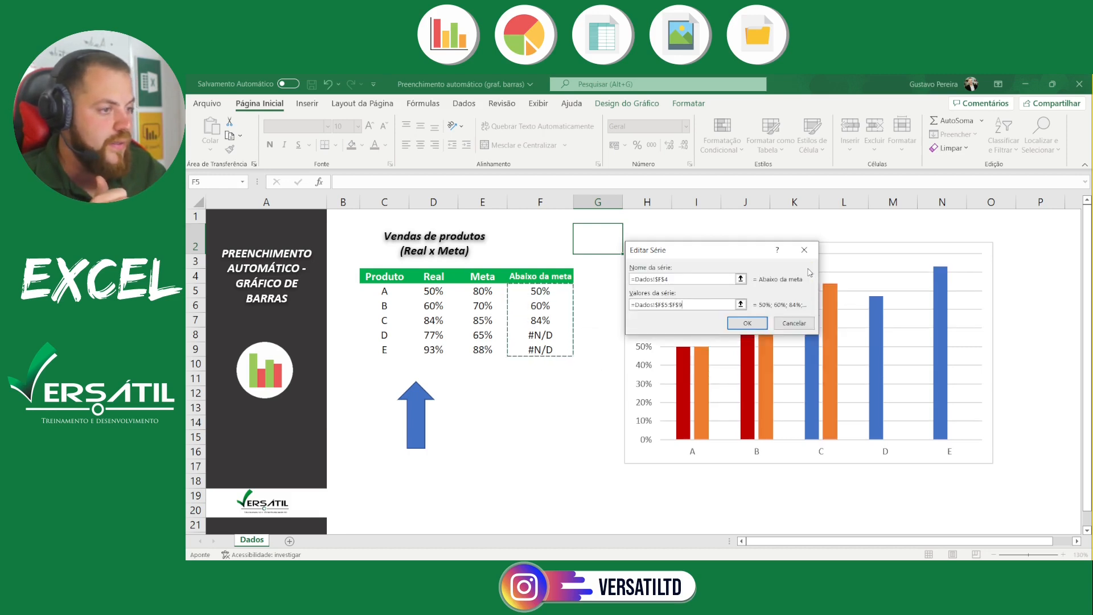
left_click(745, 325)
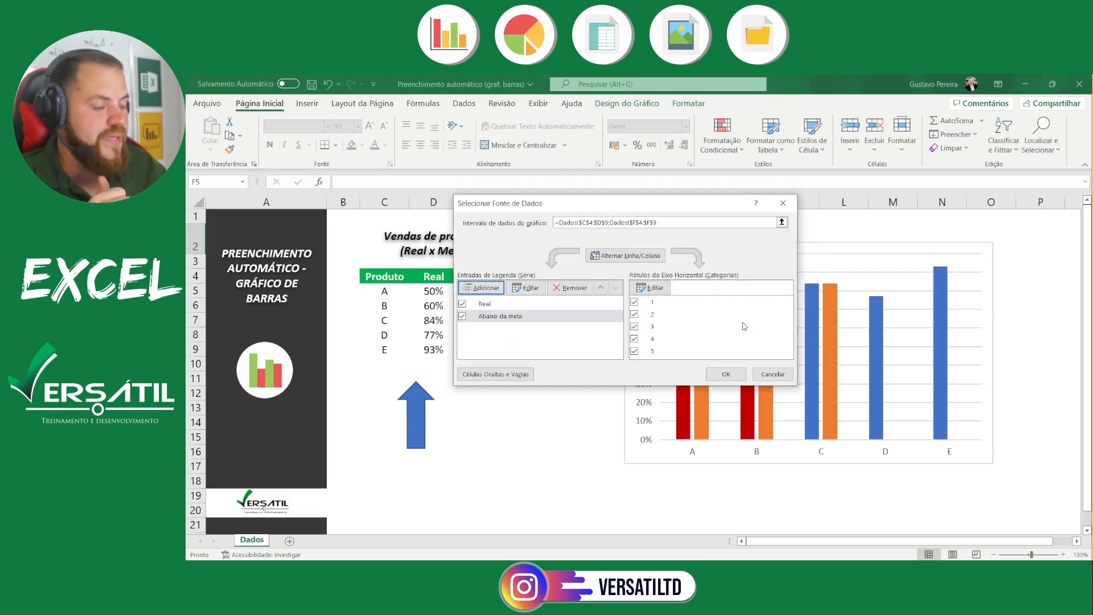
left_click(724, 371)
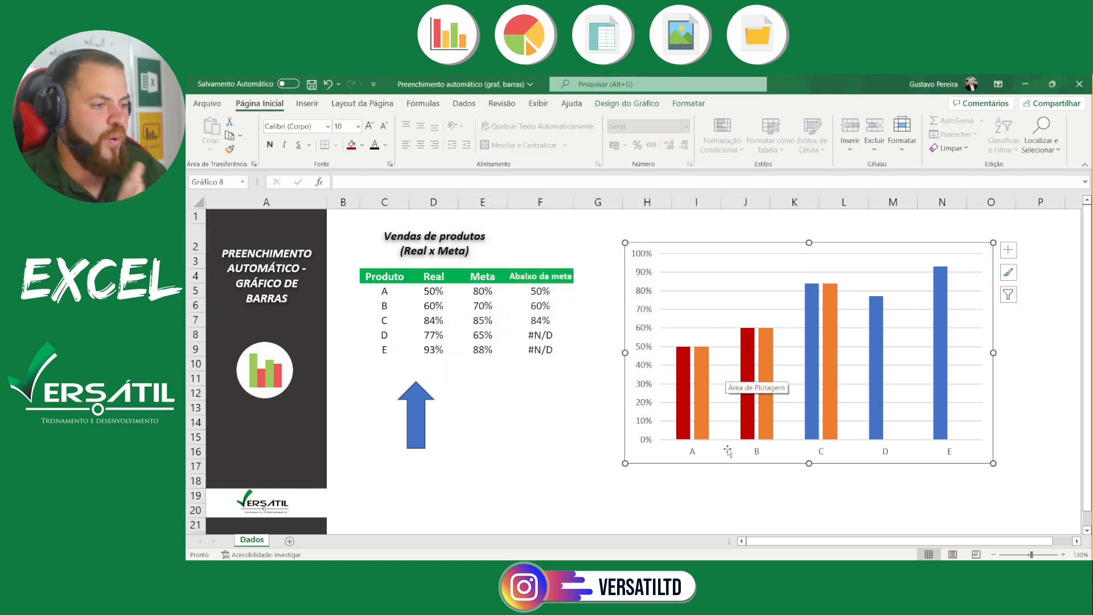
left_click(714, 513)
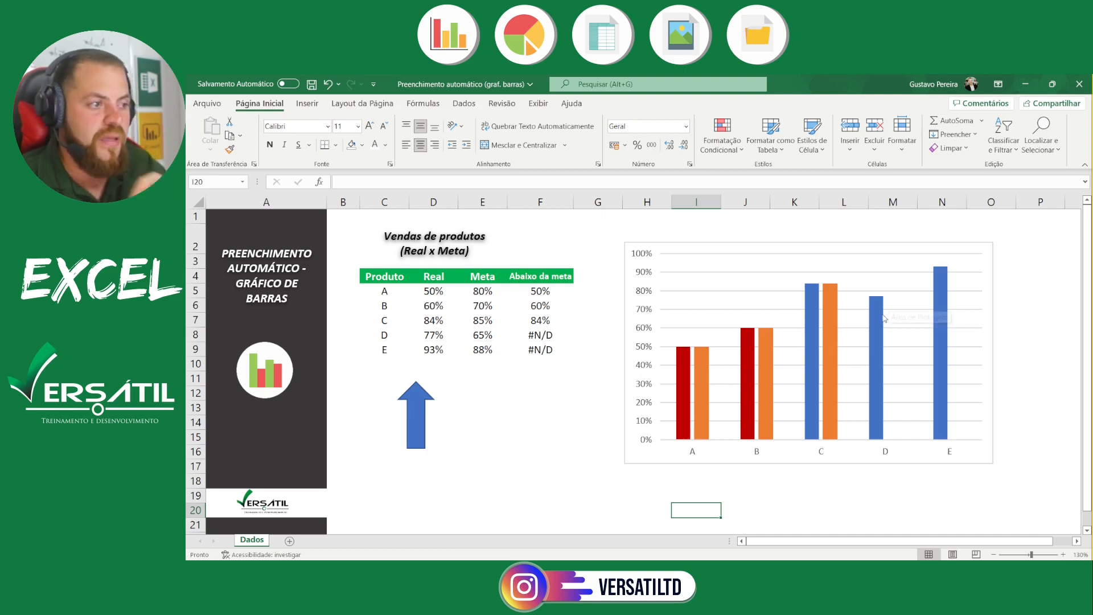
Set product A's Real value in D5 to 85% to test the chart
mouse_move(884, 319)
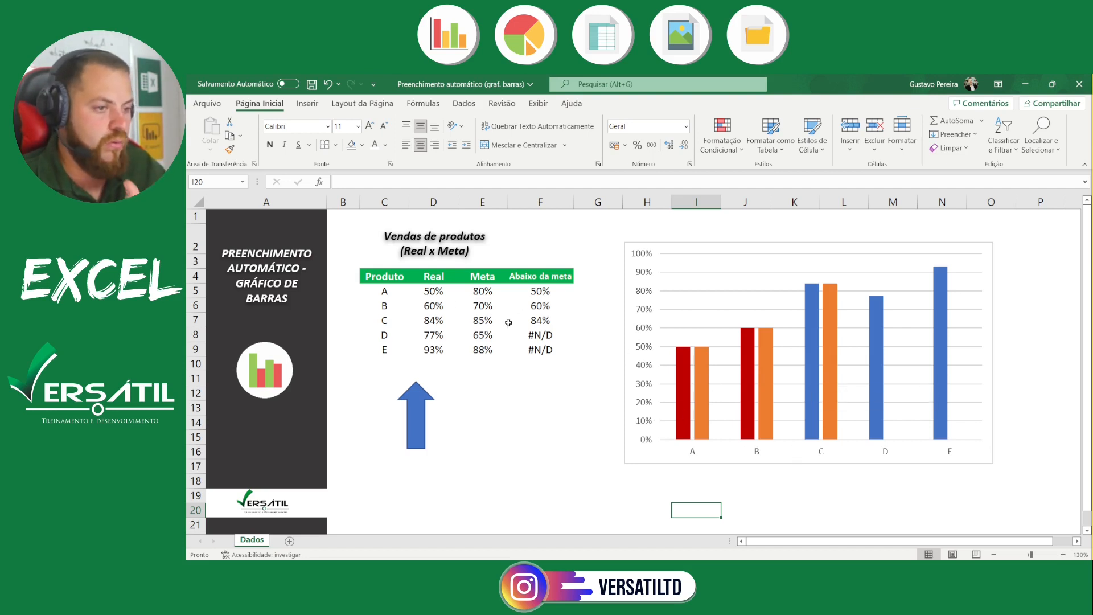
left_click_drag(377, 289, 386, 324)
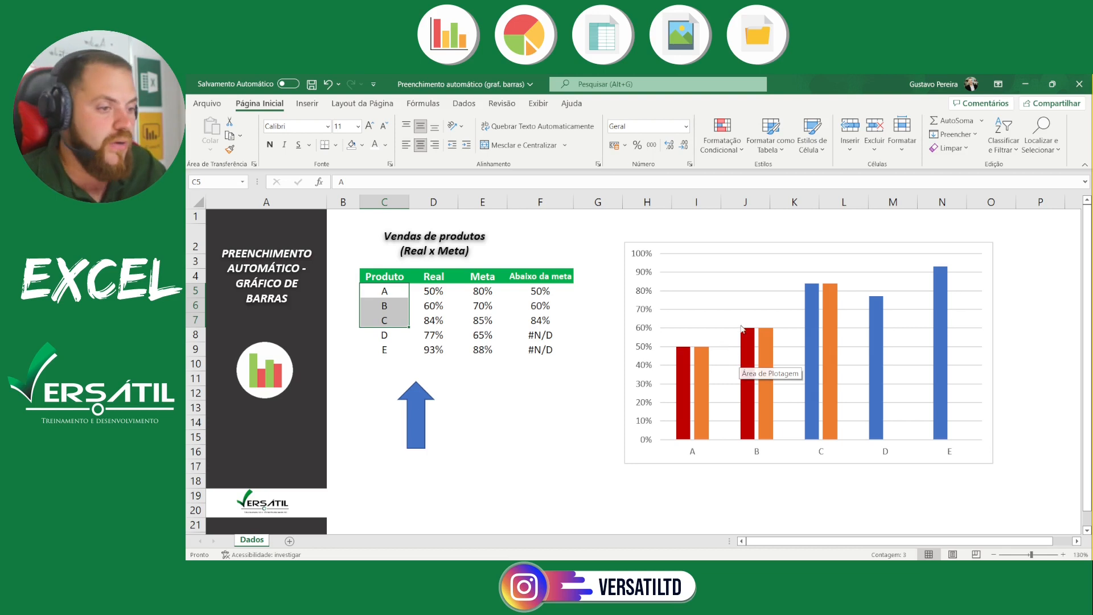
left_click(434, 294)
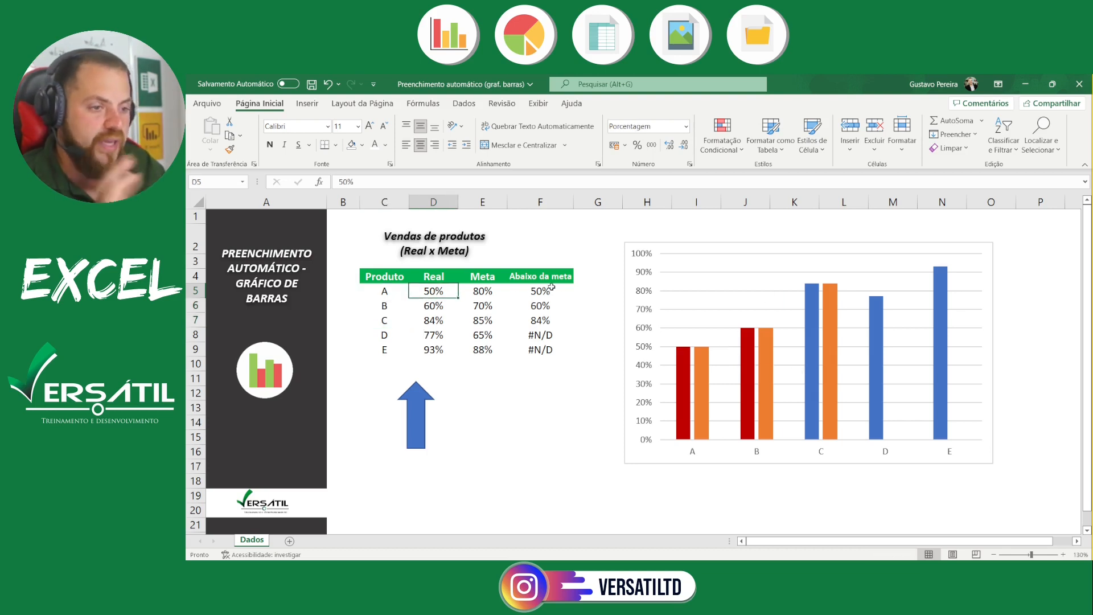
type("85")
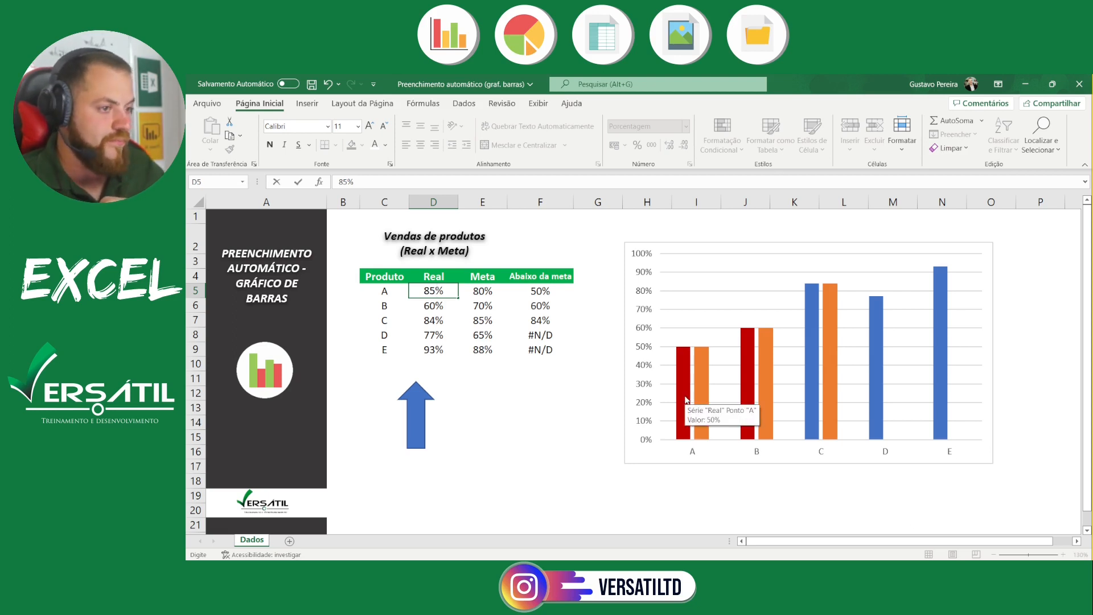
key("Return")
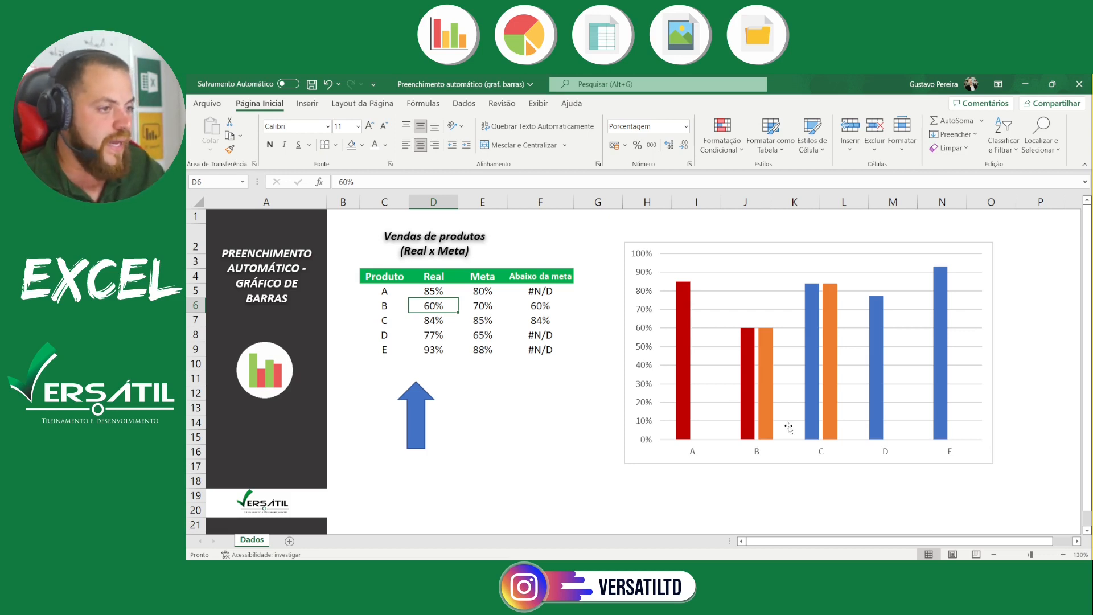
Shift the chart slightly toward the table and open the formatting options for its "Real" data series
left_click_drag(671, 242, 652, 233)
right_click(667, 295)
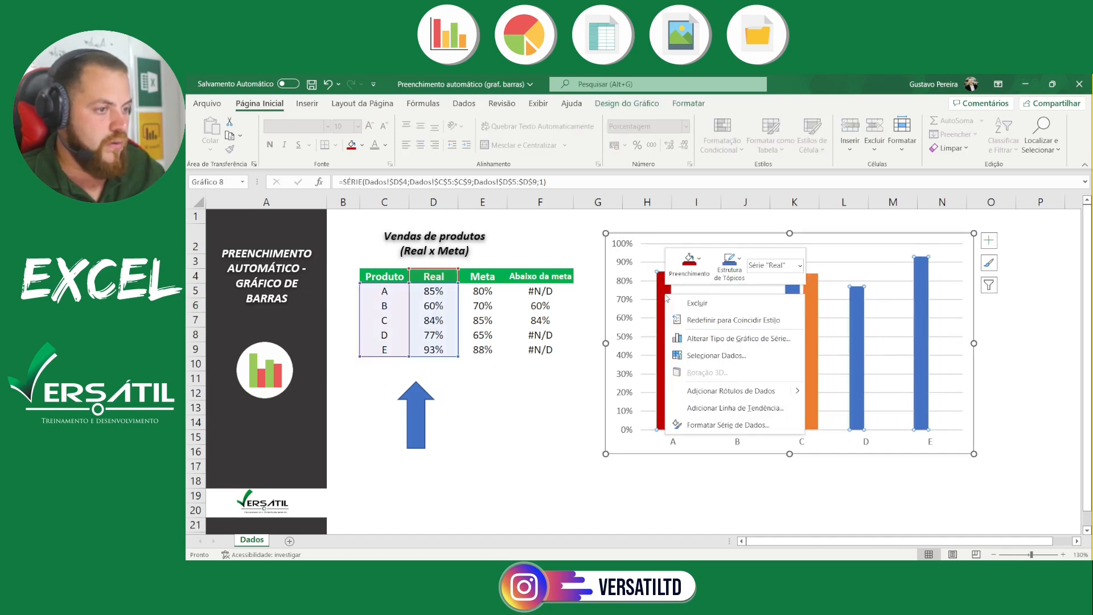
left_click(728, 425)
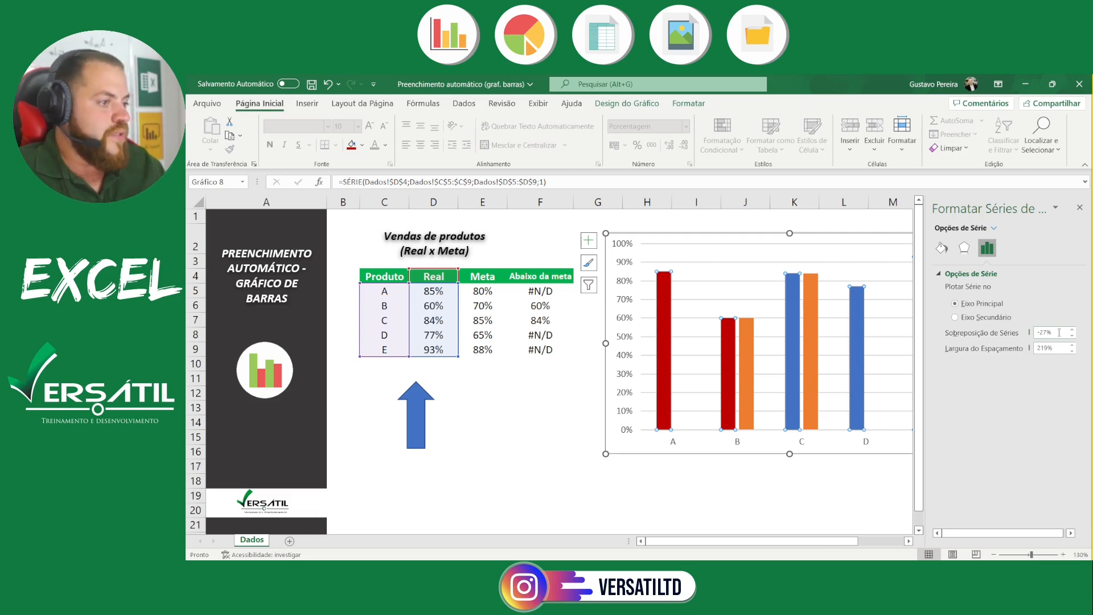
Set the series overlap (Sobreposição de Séries) to -10%
left_click(1059, 332)
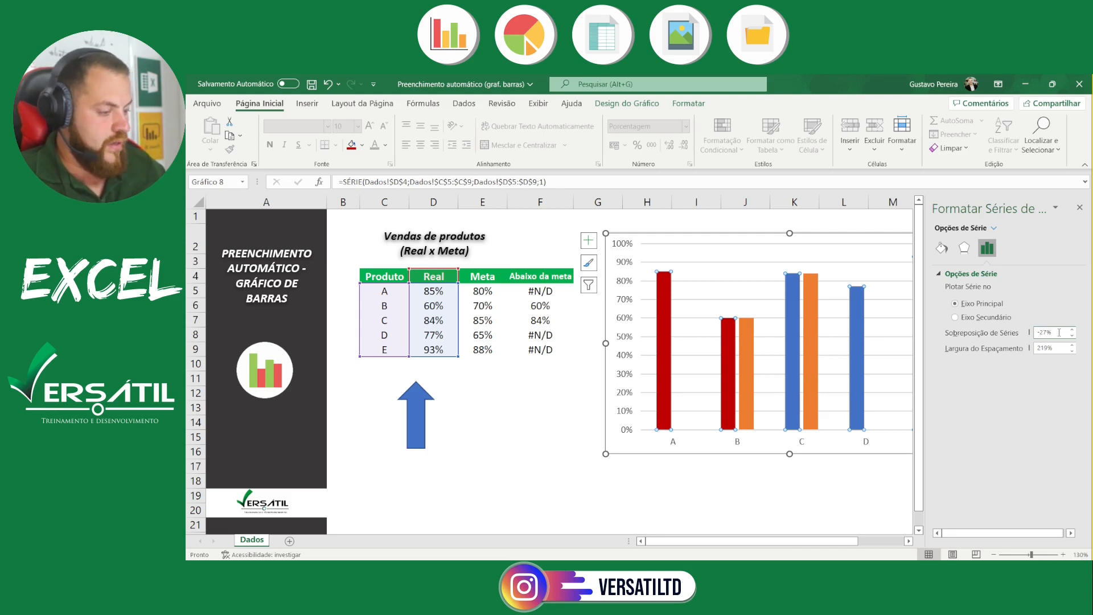
key("BackSpace")
key("BackSpace")
key("BackSpace")
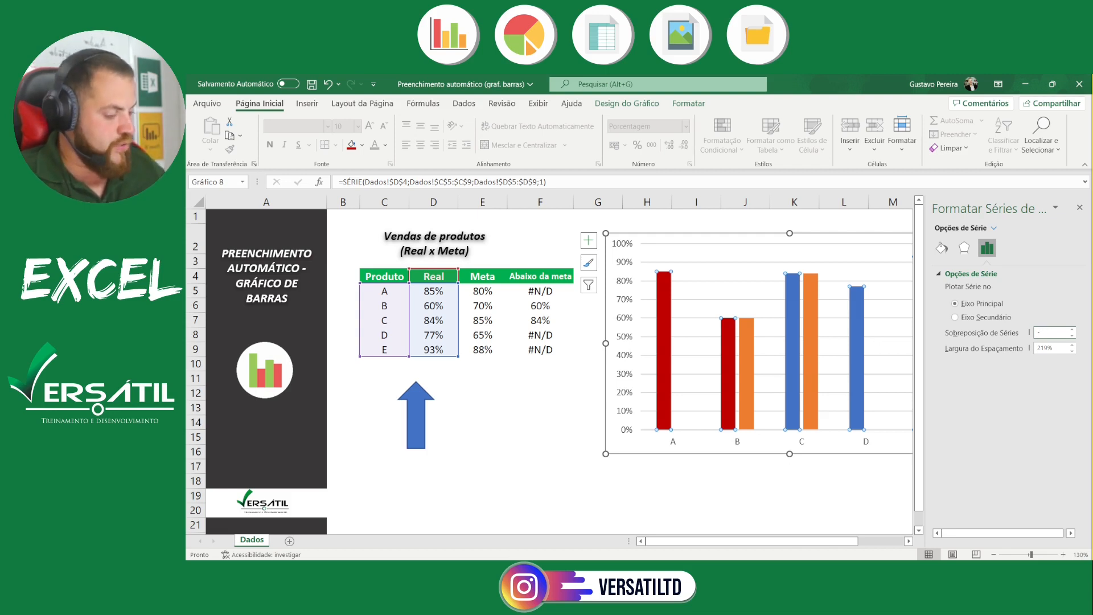
type("10")
key("Return")
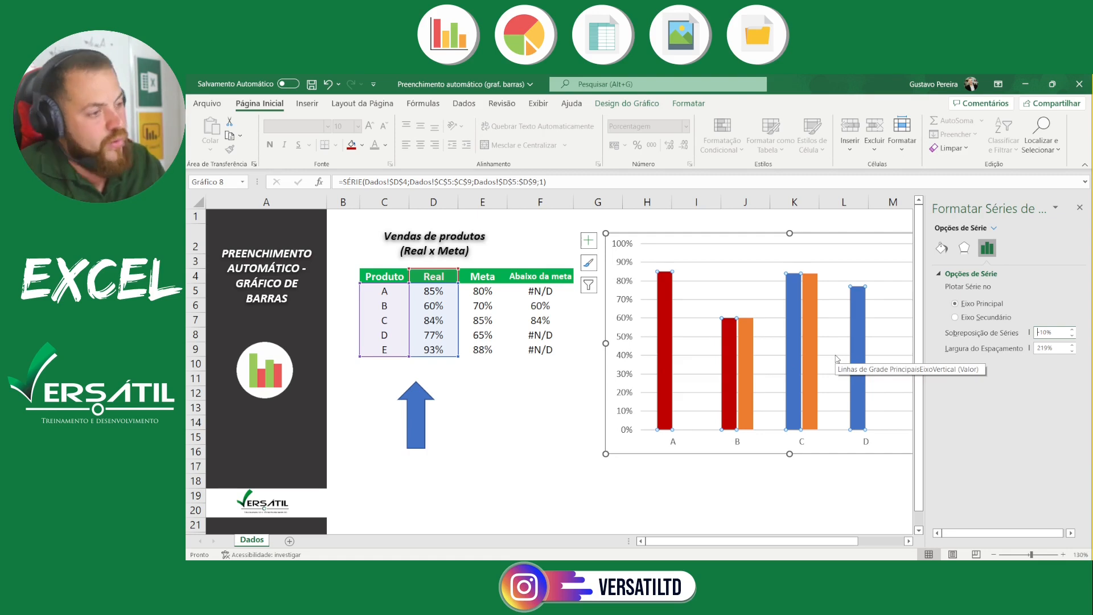
Try a series overlap of -5% and 0% on the chart's bars
left_click(1046, 335)
key("BackSpace")
key("BackSpace")
type("5")
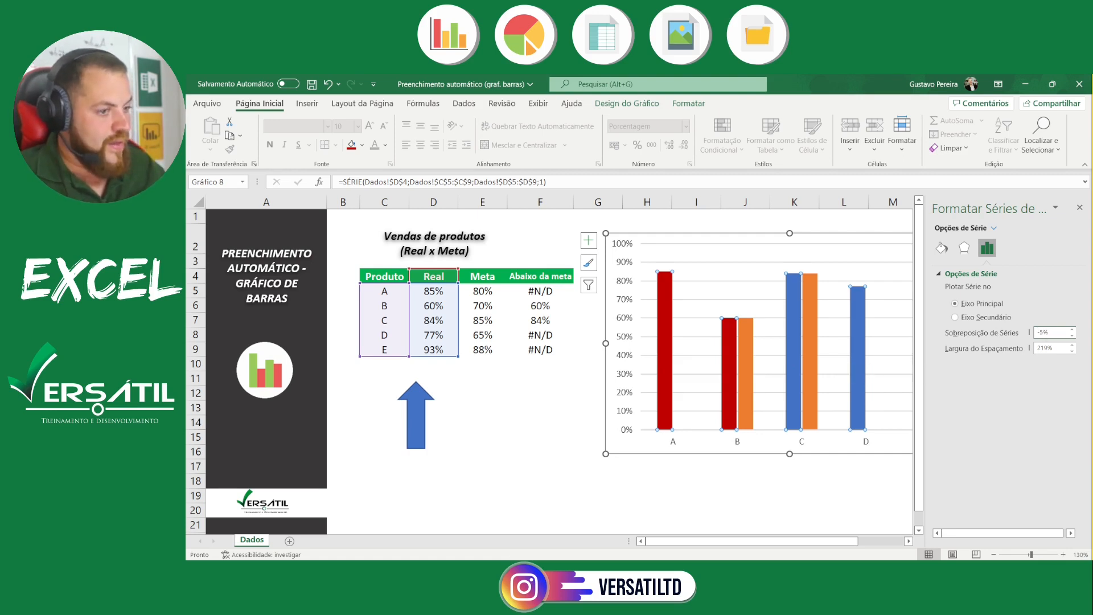
key("Return")
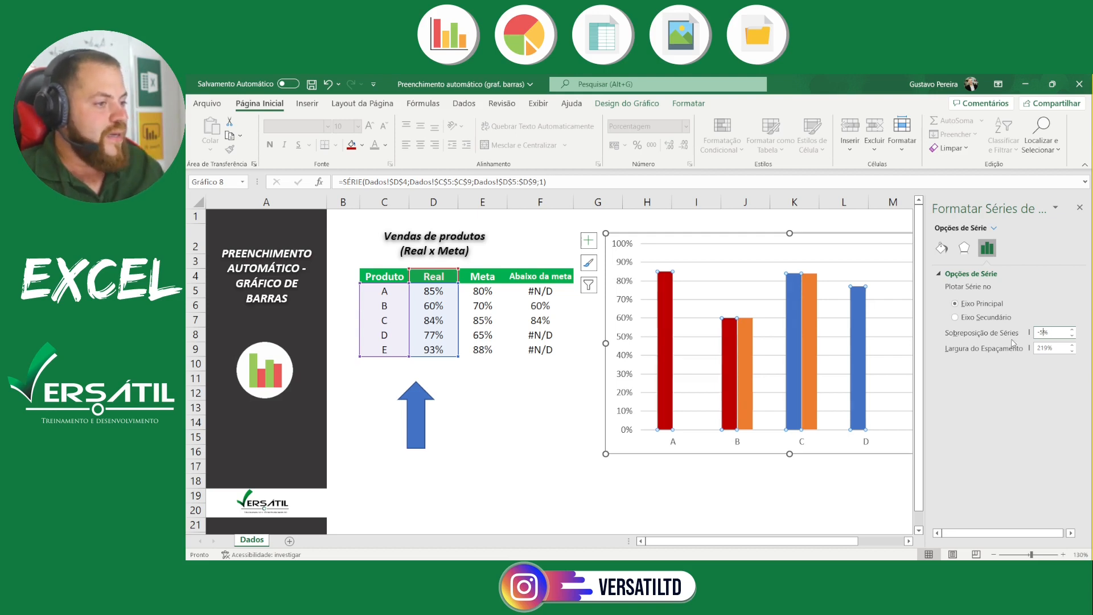
left_click(1072, 329)
type("0")
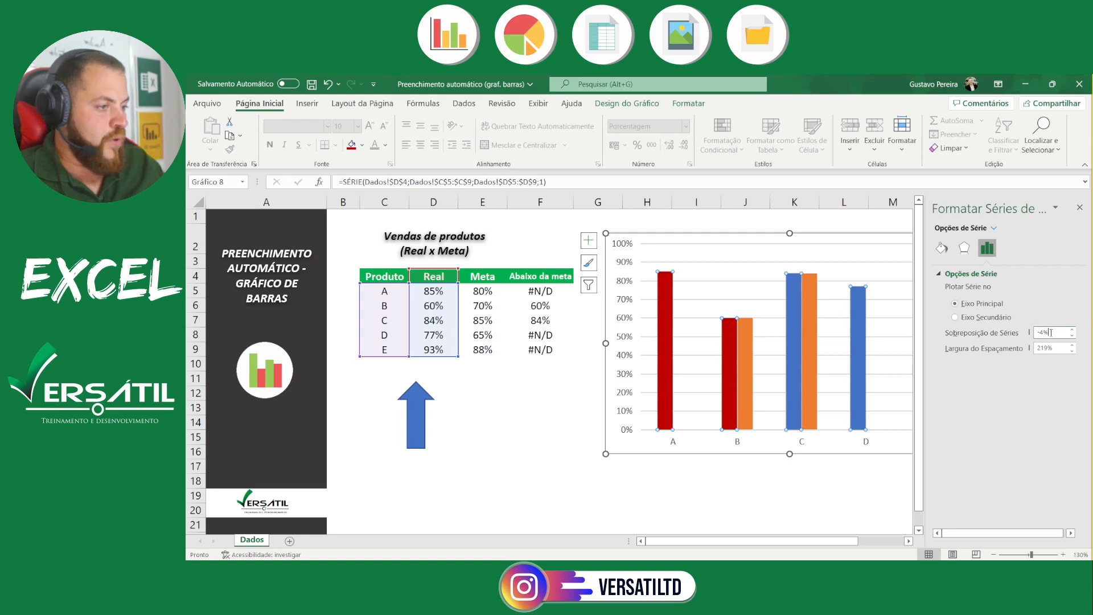
key("Return")
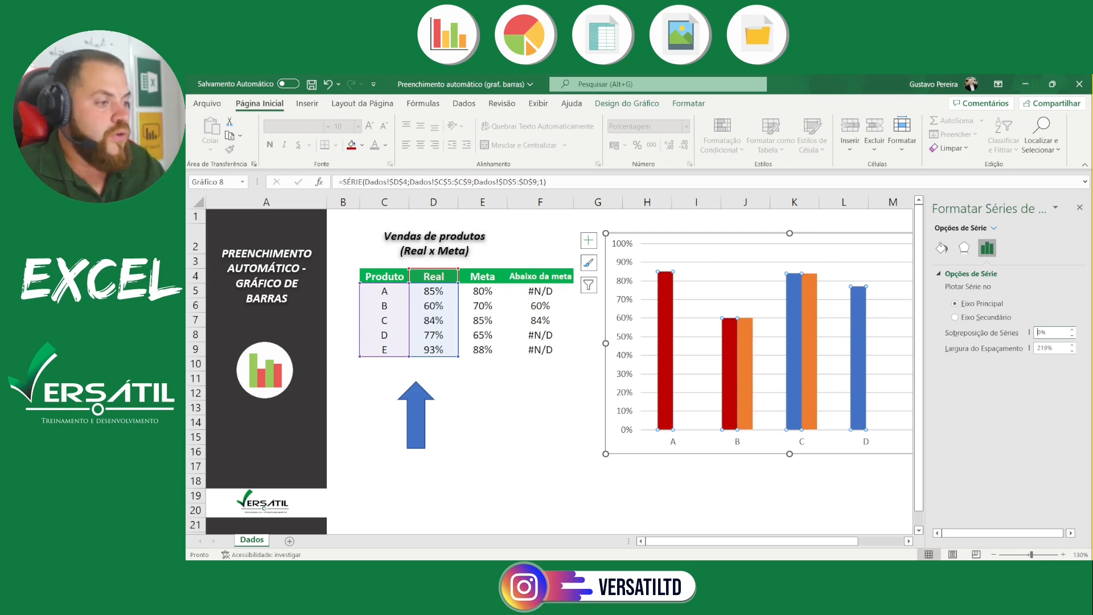
Try a series overlap of 20%, switch it to -20%, and return it to 20%
left_click_drag(1060, 331, 1003, 330)
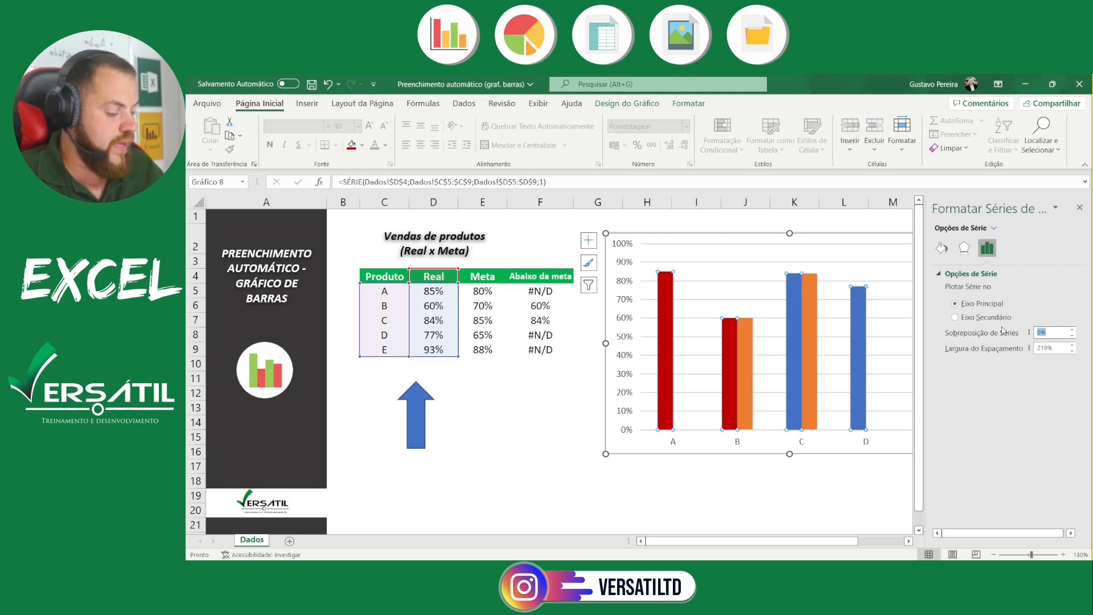
type("20")
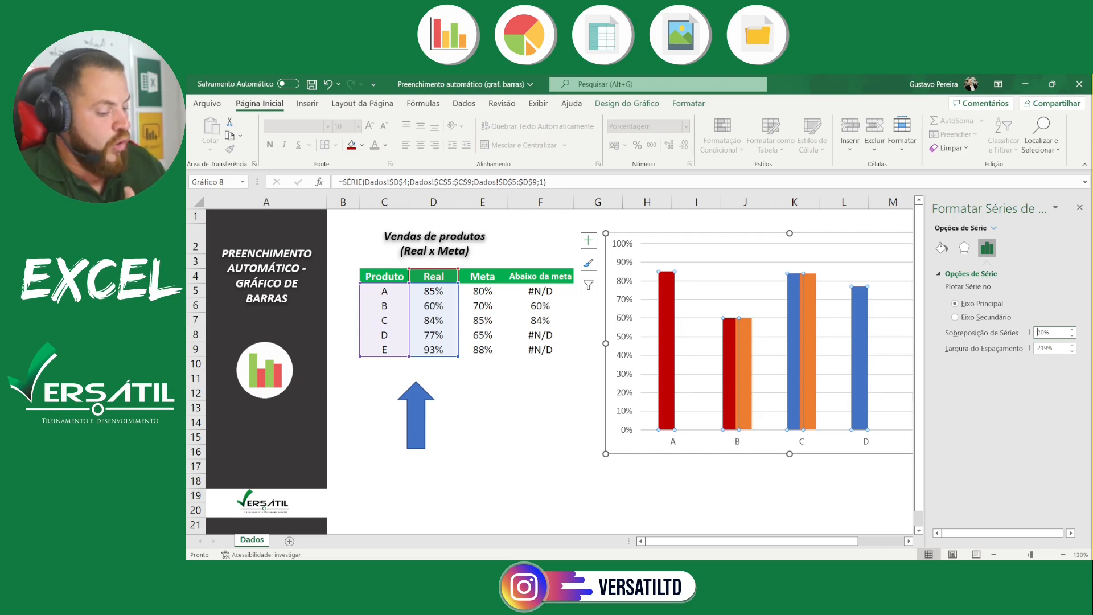
type("-")
key("Return")
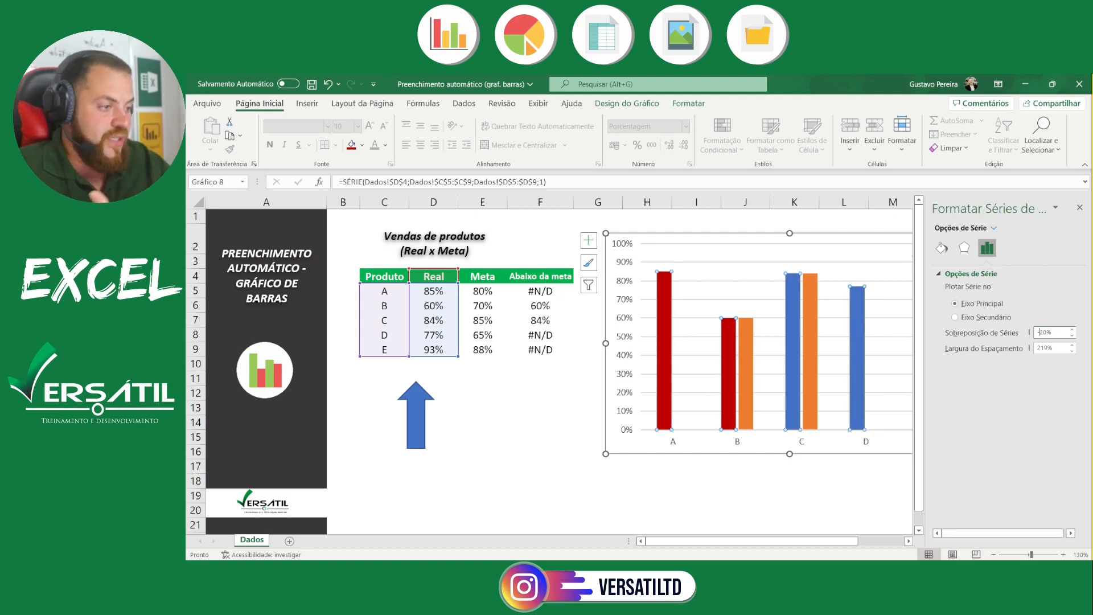
key("BackSpace")
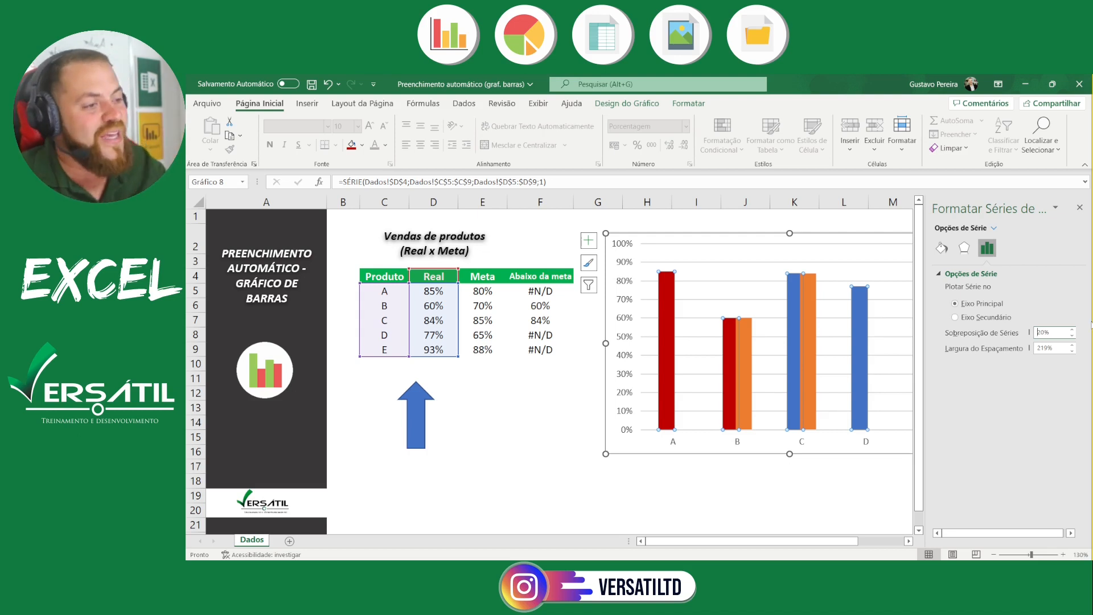
Try a series overlap of 100%, then 50%, to compare how the bars overlap
left_click_drag(1050, 332, 989, 337)
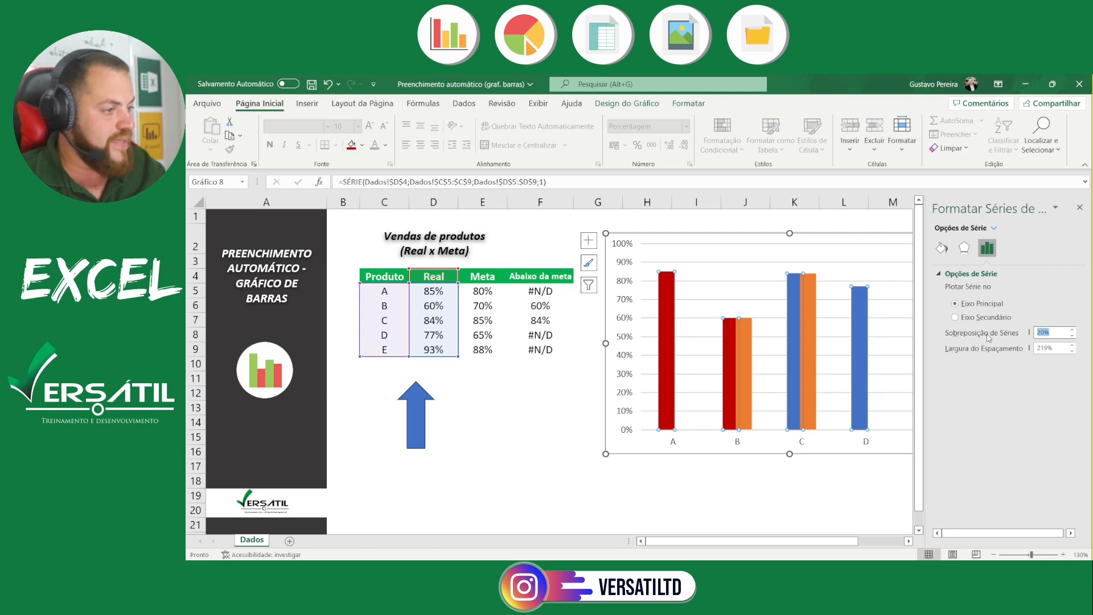
type("100")
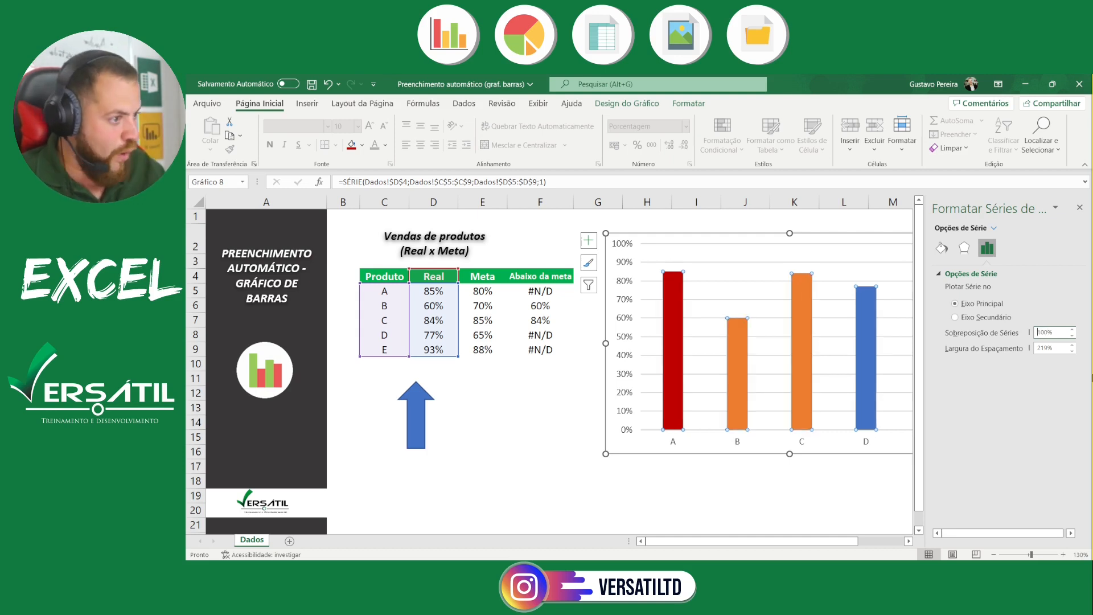
left_click_drag(1064, 333, 938, 334)
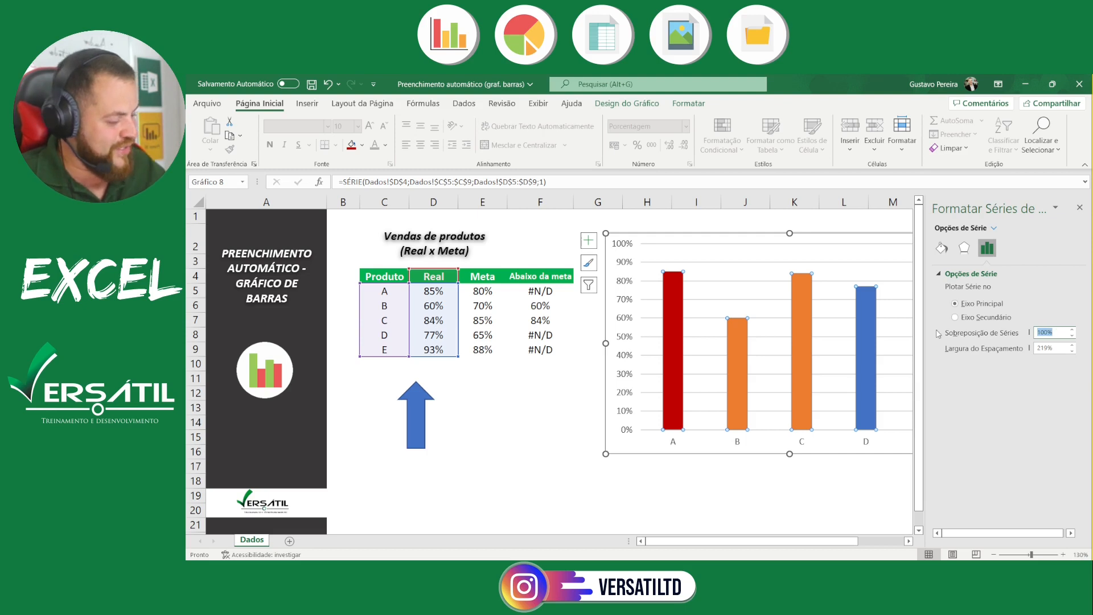
type("50")
key("Return")
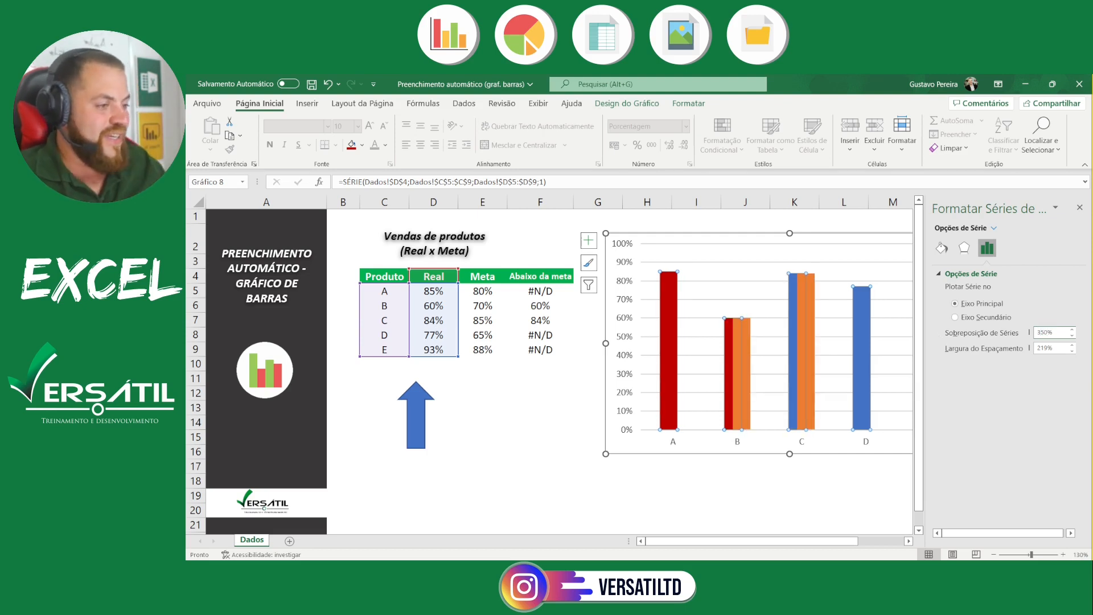
Set the series overlap (Sobreposição de Séries) to 100% and close the series formatting options
key("BackSpace")
key("Delete")
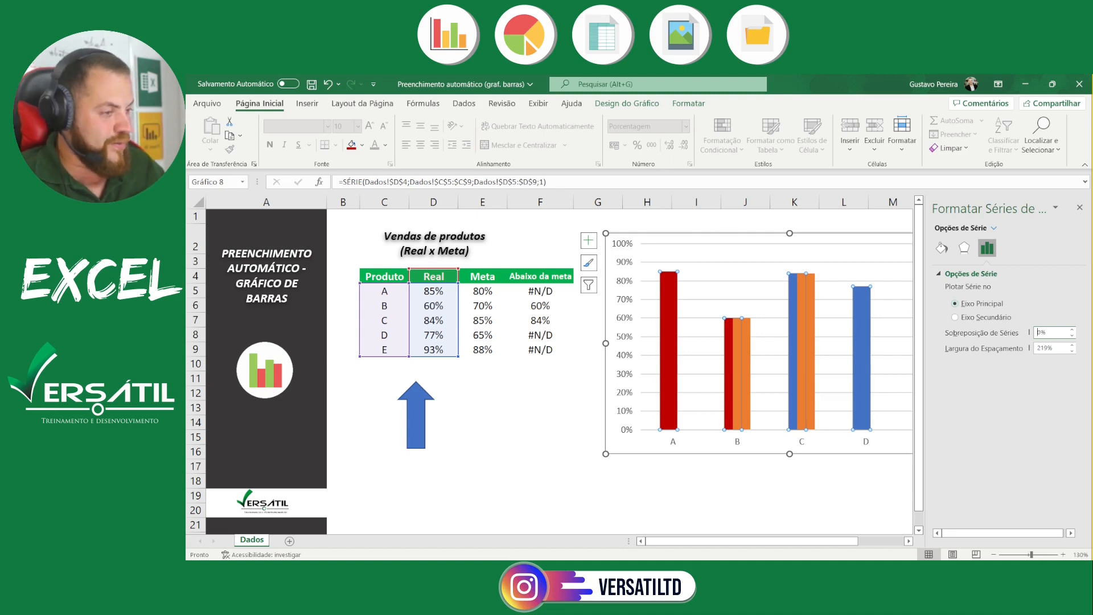
type("10")
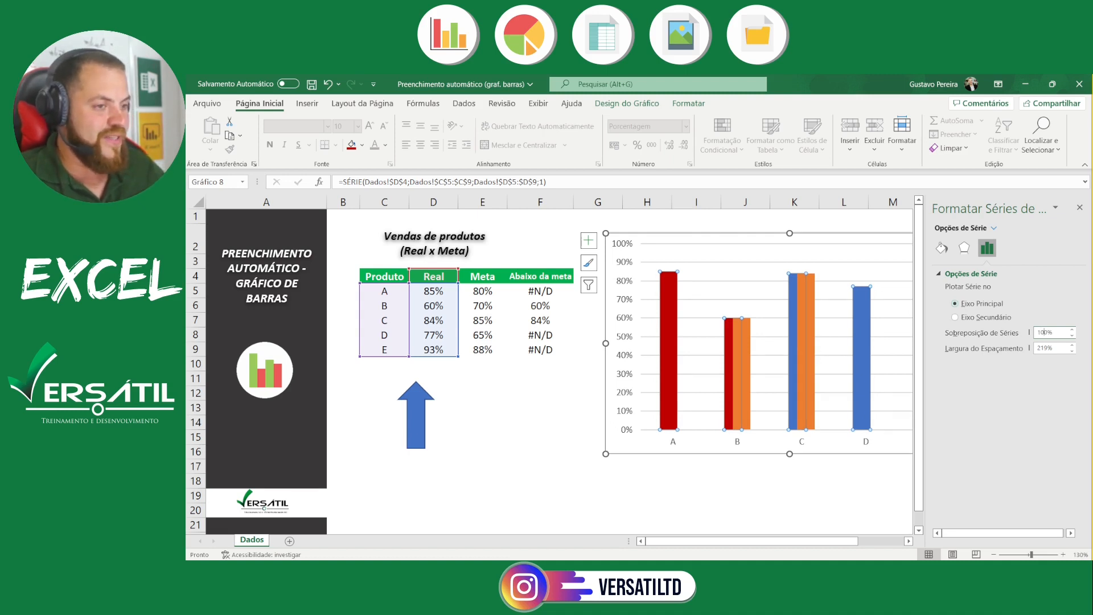
key("Return")
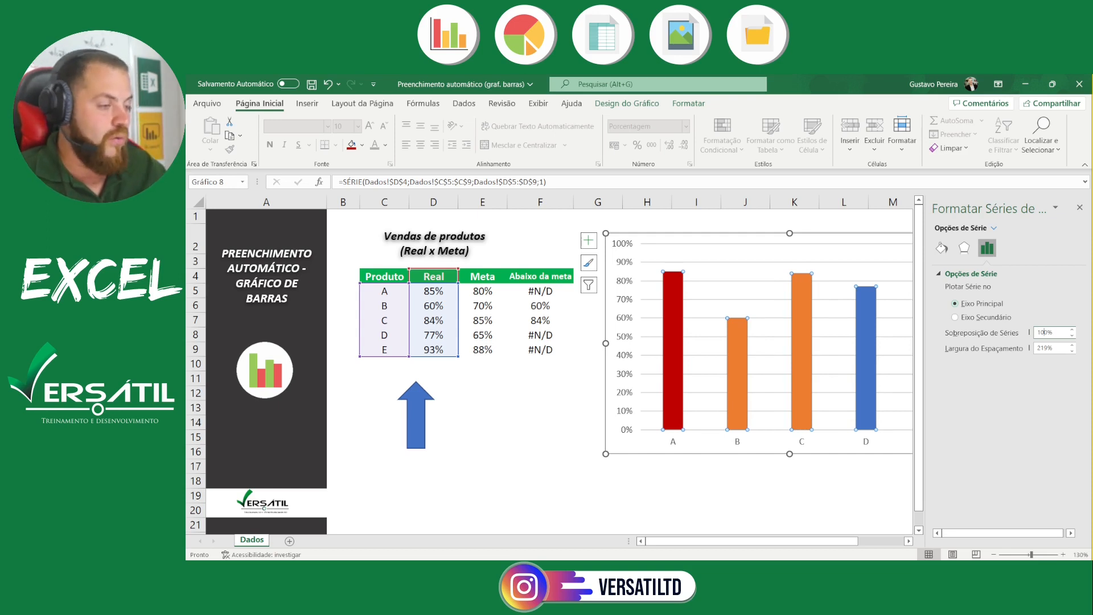
left_click(1080, 207)
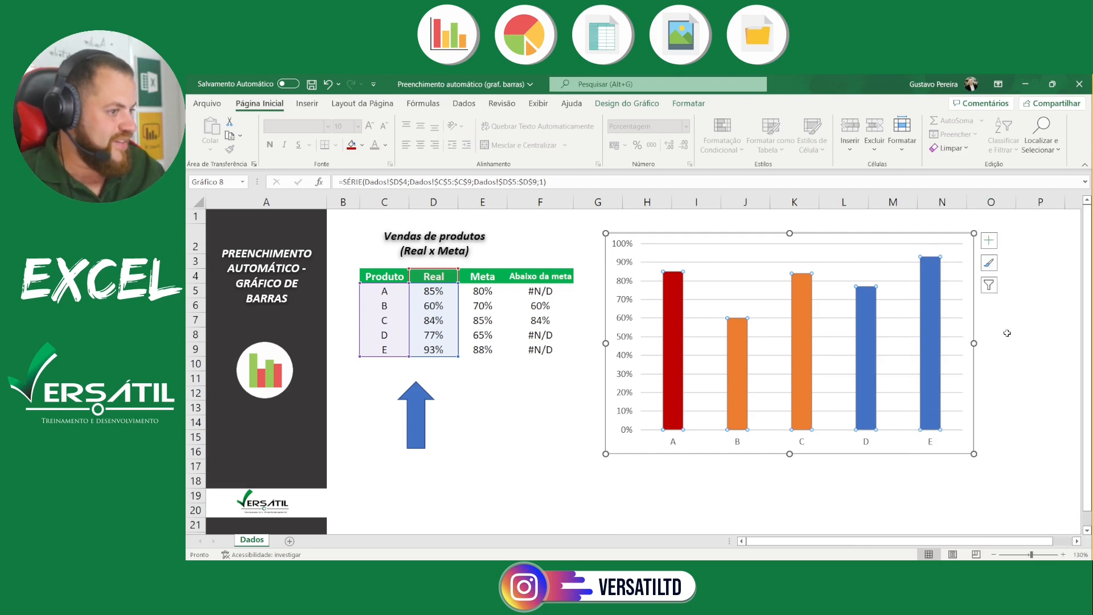
Give the "Real" series bars a solid green fill from the standard colours
left_click(866, 516)
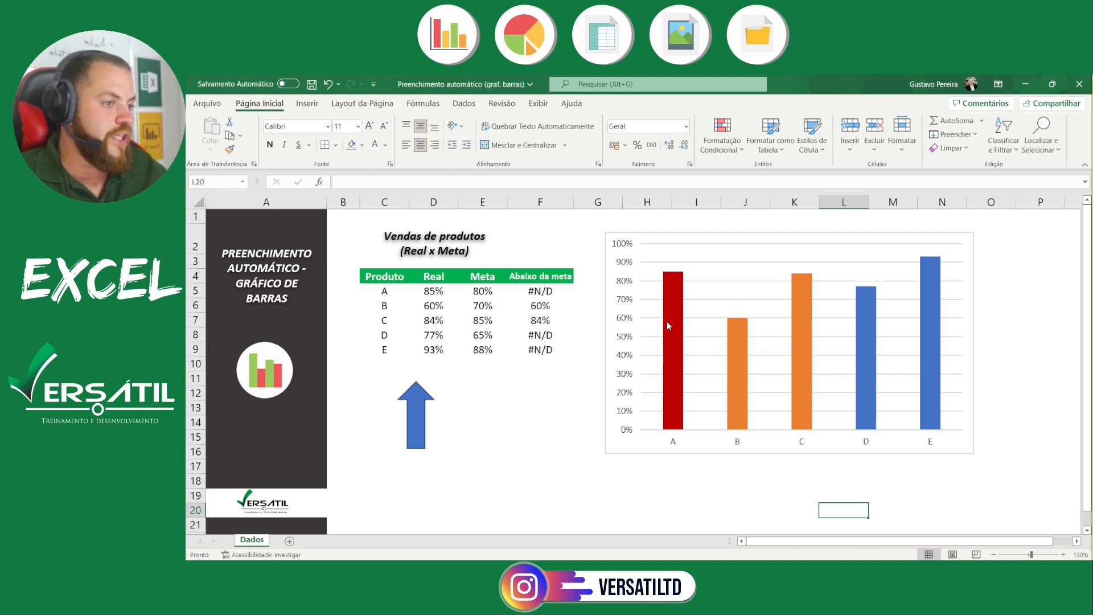
mouse_move(671, 323)
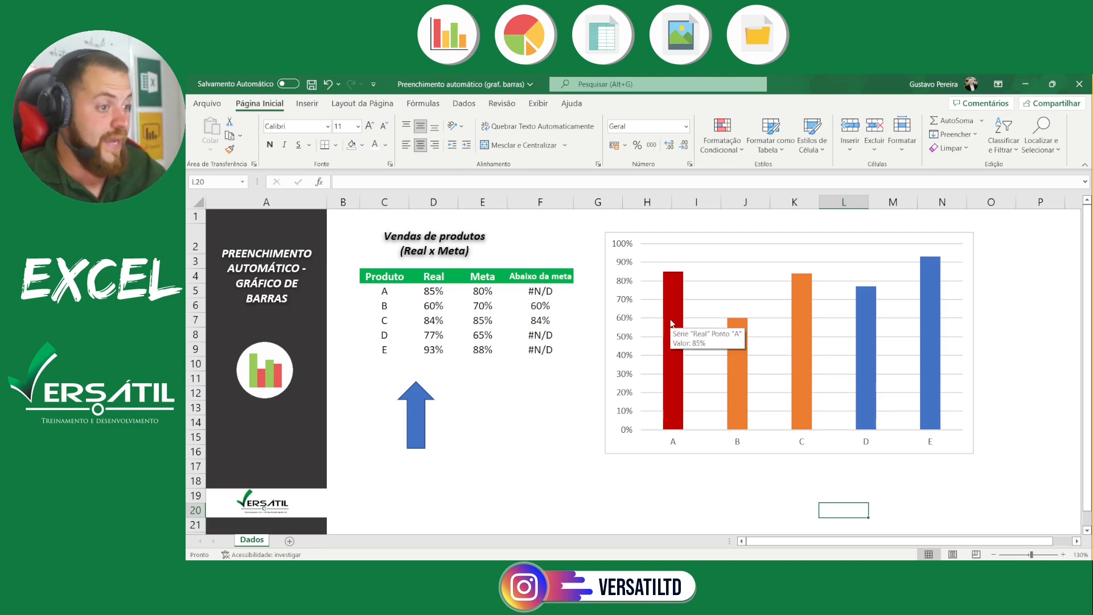
right_click(670, 322)
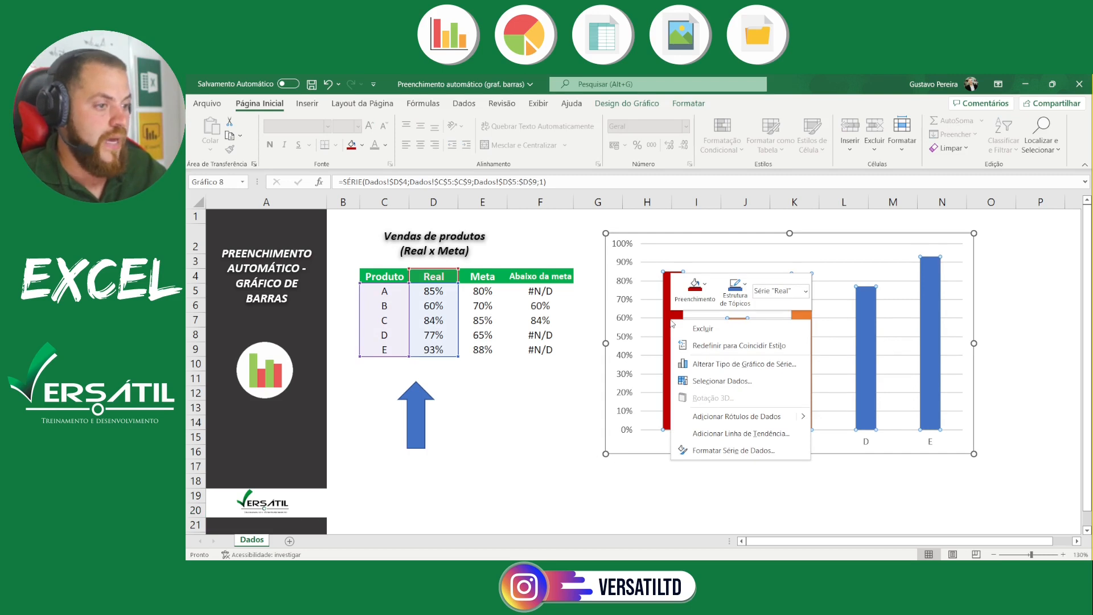
left_click(758, 449)
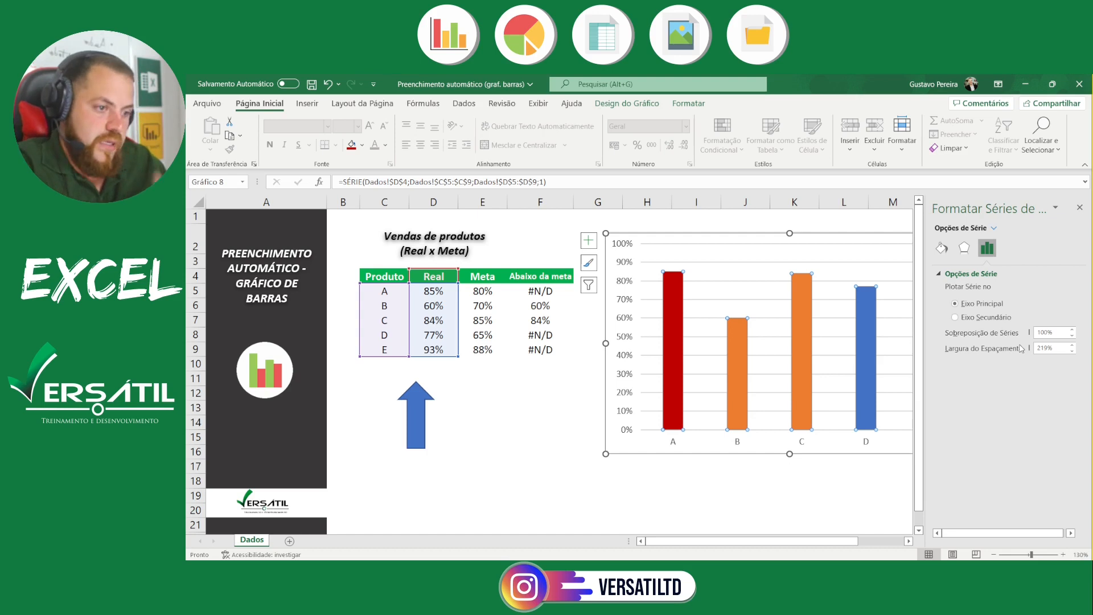
left_click(942, 249)
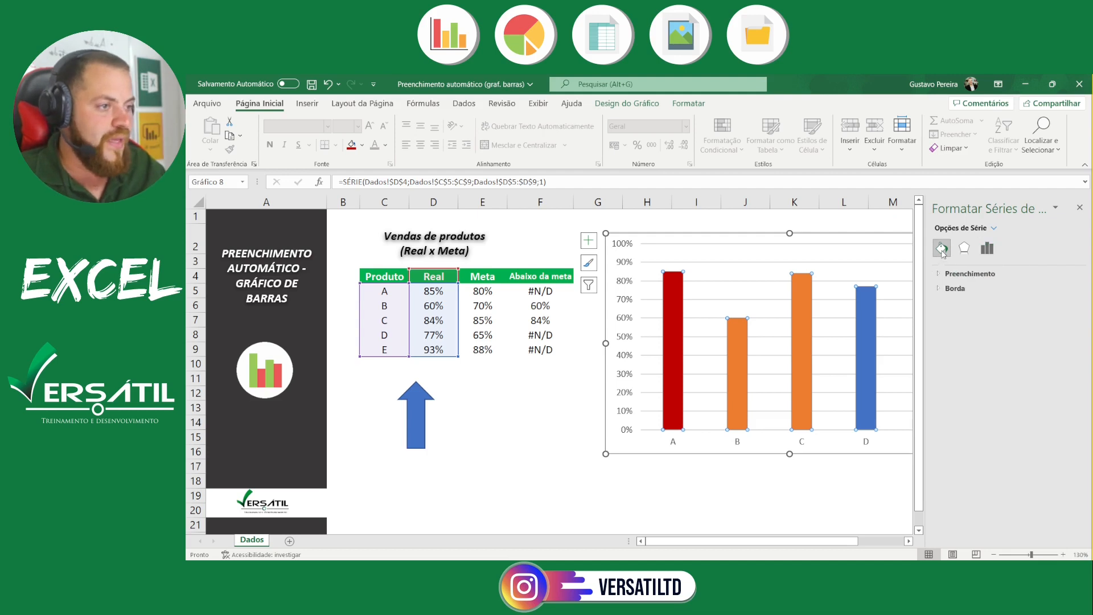
left_click(995, 228)
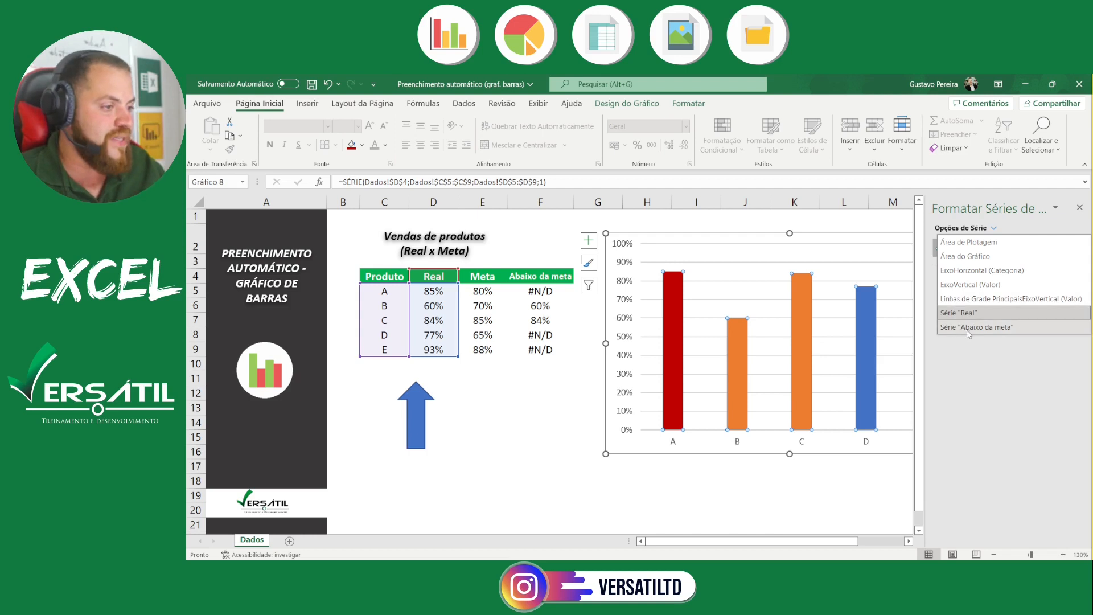
left_click(973, 313)
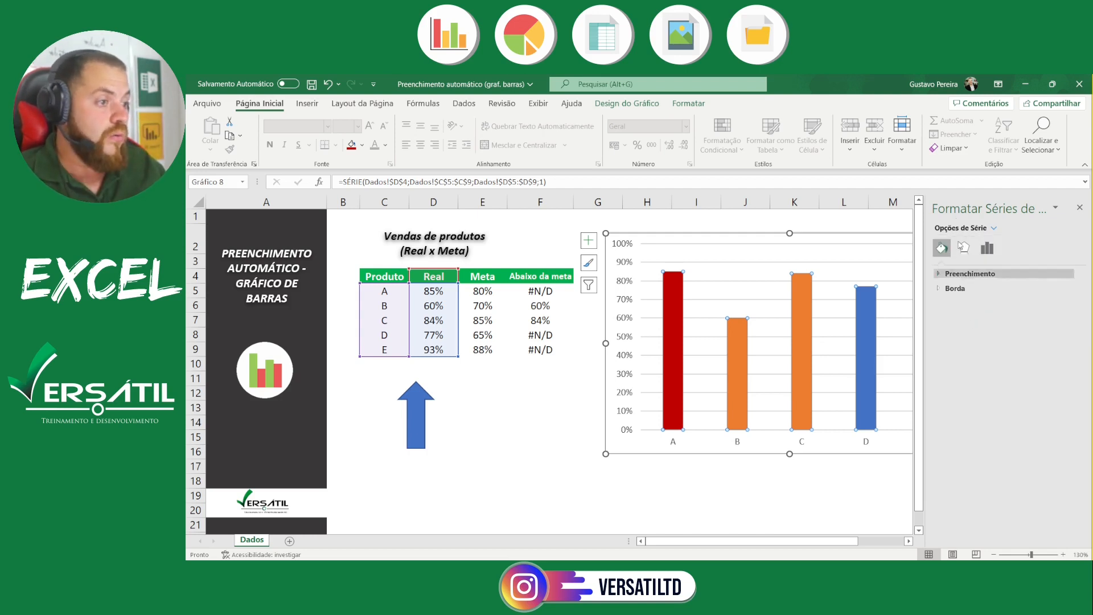
left_click(947, 275)
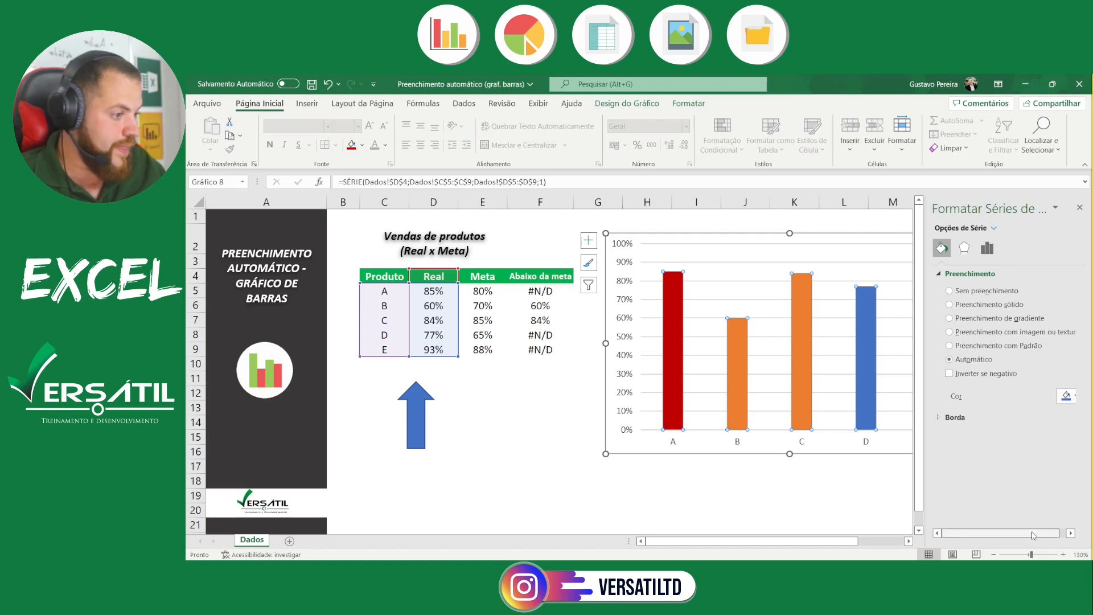
left_click_drag(1032, 532, 1053, 533)
left_click(1061, 394)
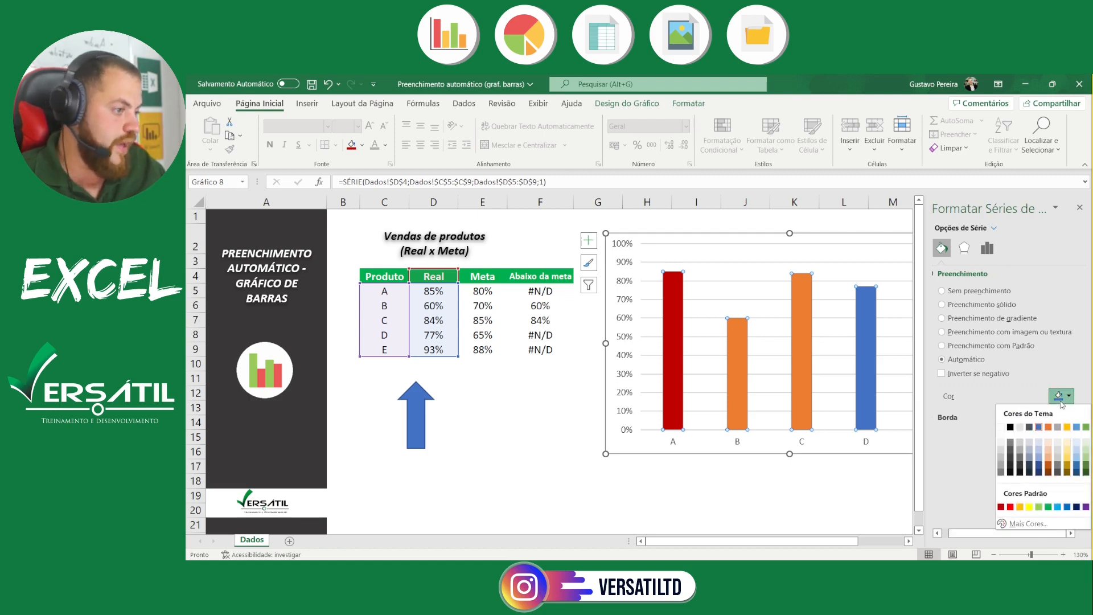
left_click(1047, 508)
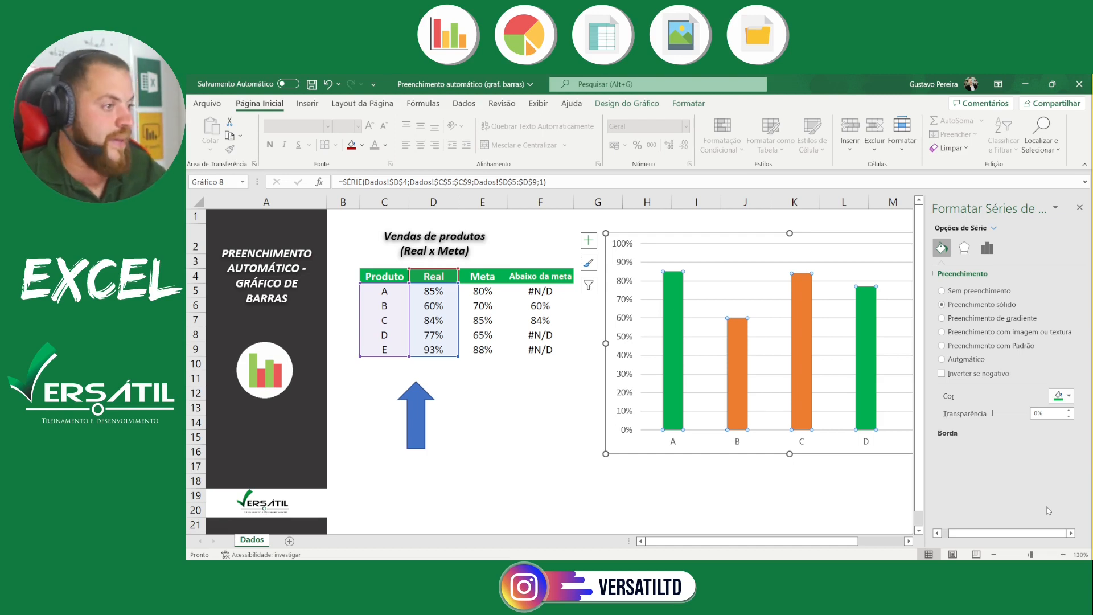
Fill the "Abaixo da meta" series bars with standard dark red and close the series formatting options
left_click(993, 228)
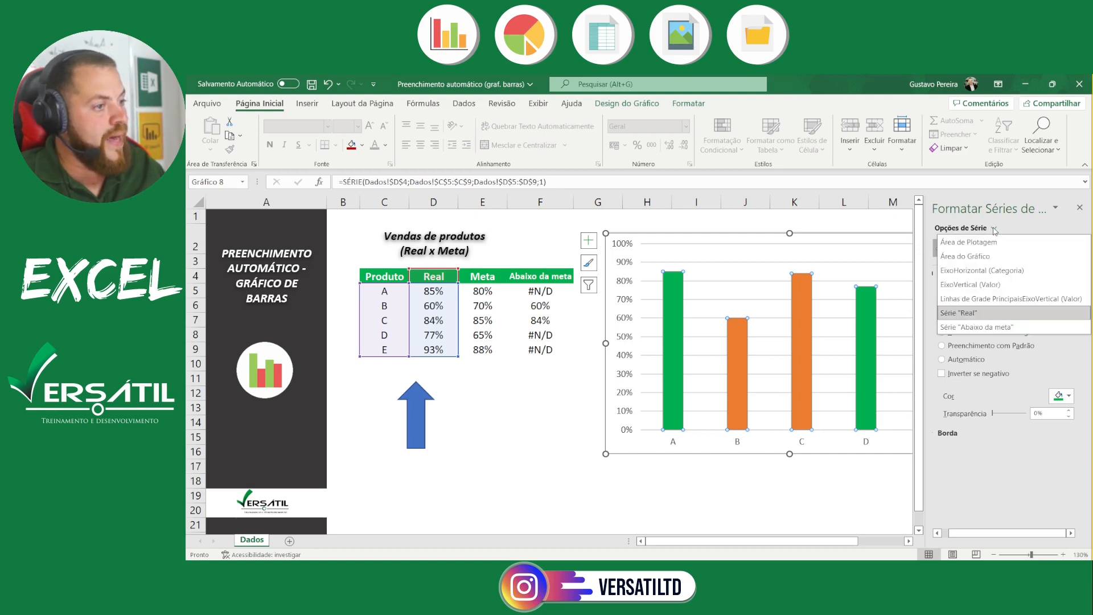
left_click(978, 327)
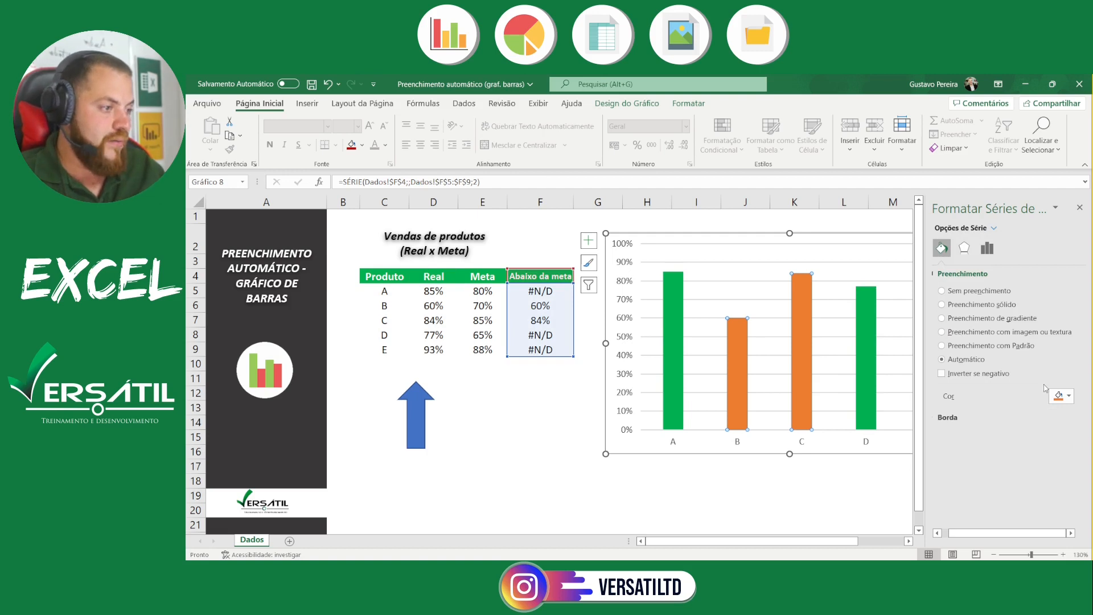
left_click(1064, 395)
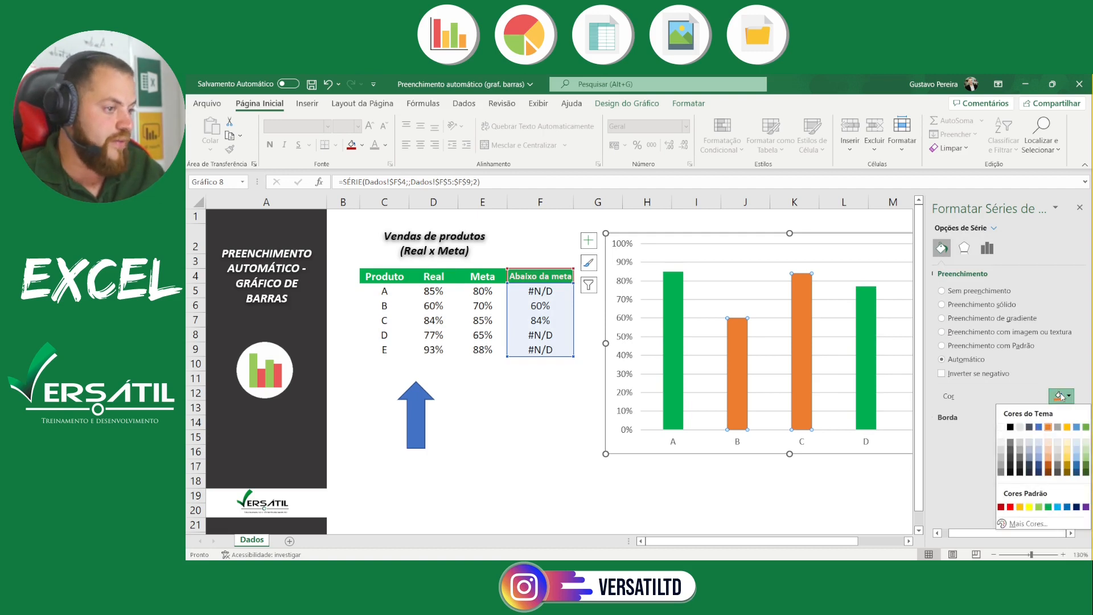
left_click(1001, 507)
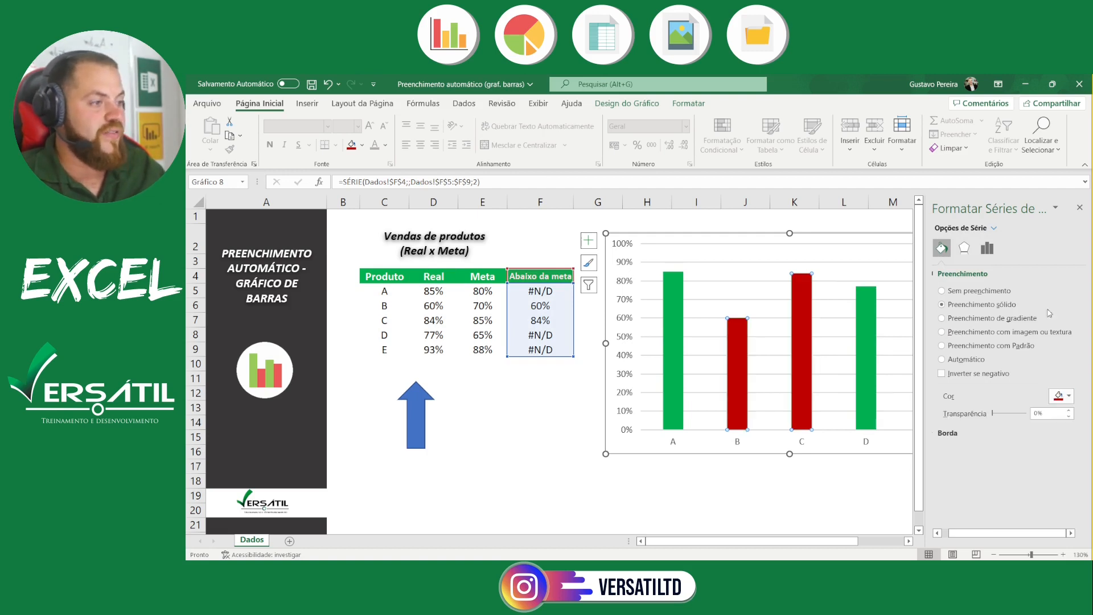
left_click(1079, 208)
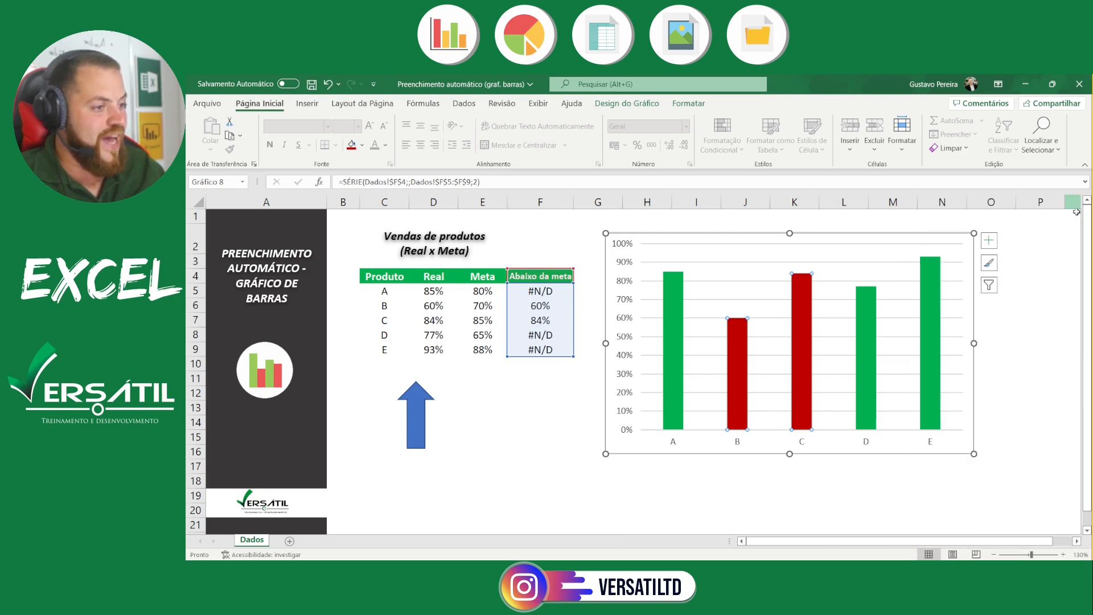
left_click(1040, 335)
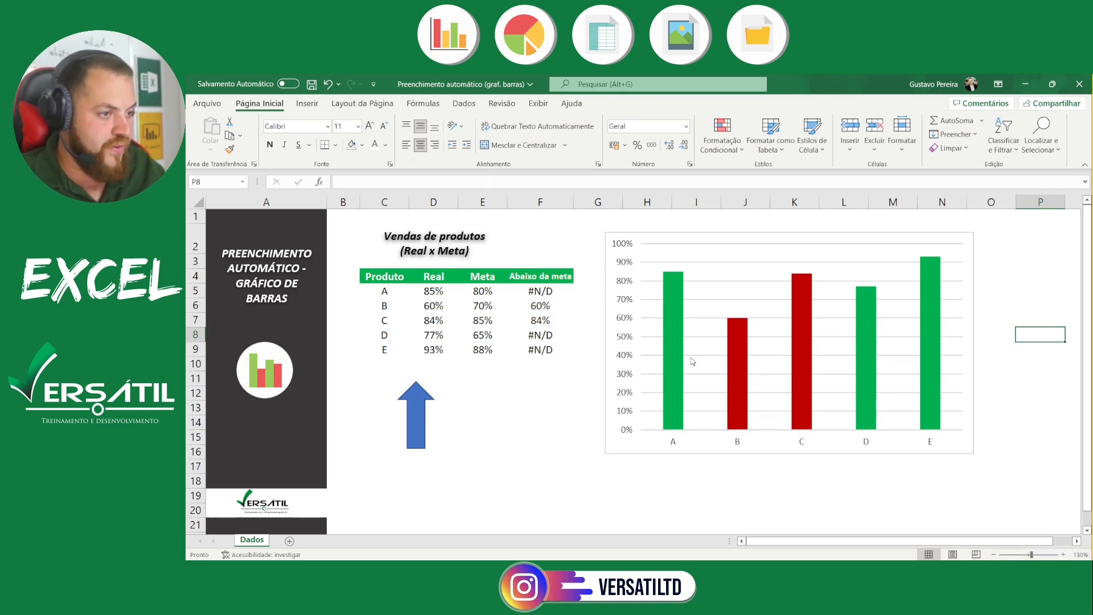
Delete the chart's vertical value axis and its horizontal gridlines
mouse_move(684, 333)
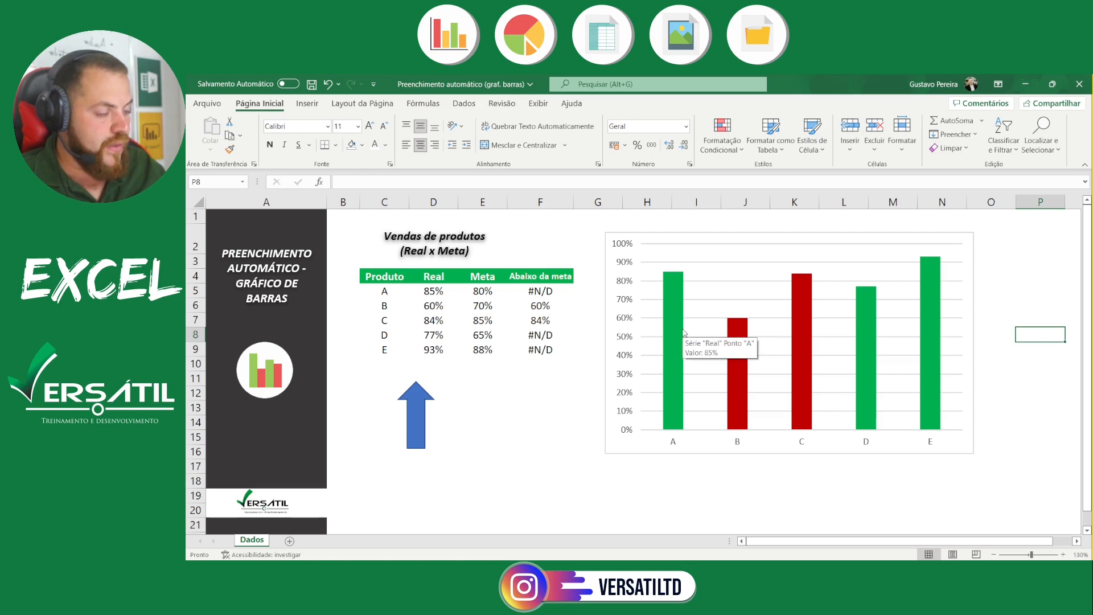
left_click(630, 340)
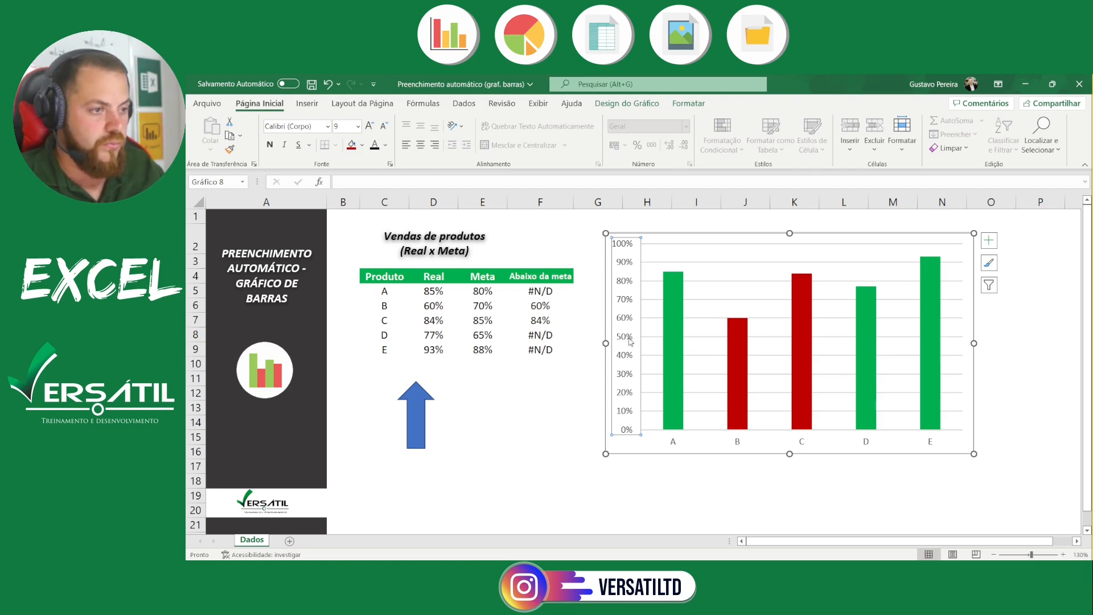
key("Delete")
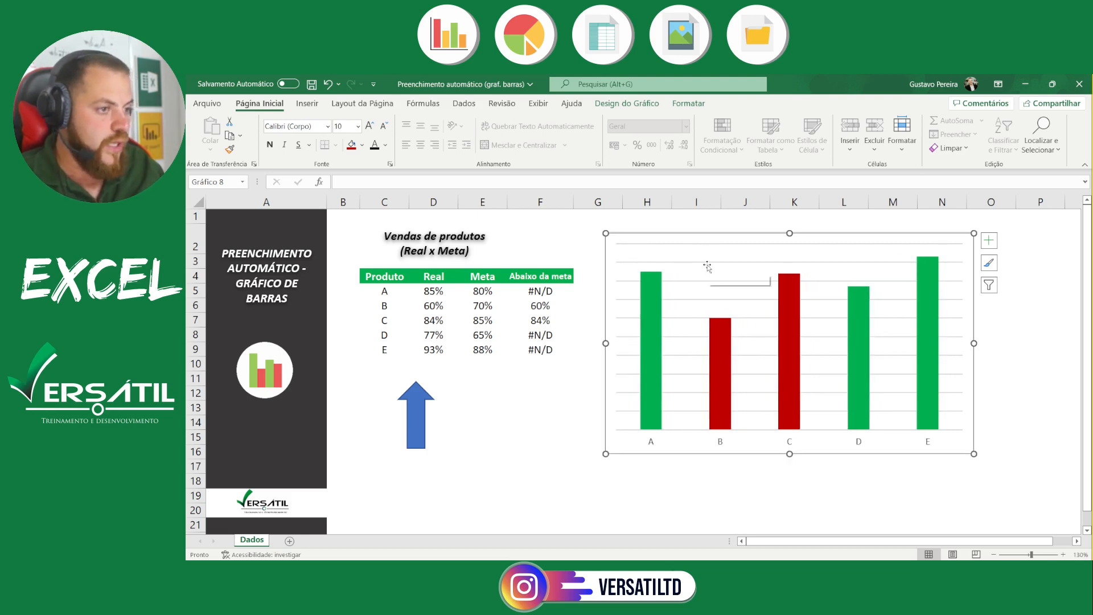
left_click(710, 262)
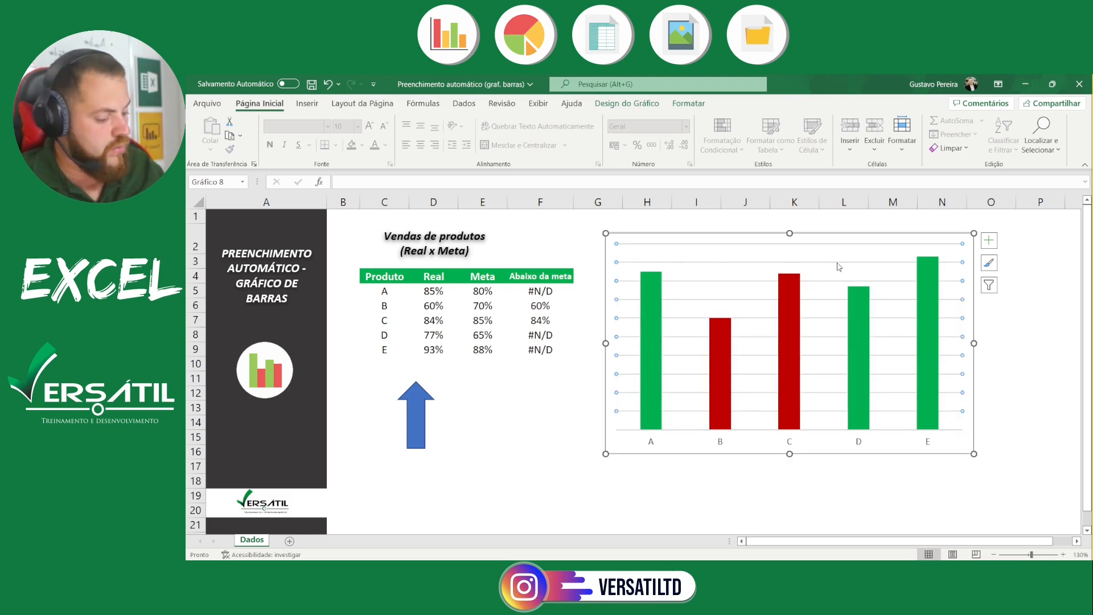
key("Delete")
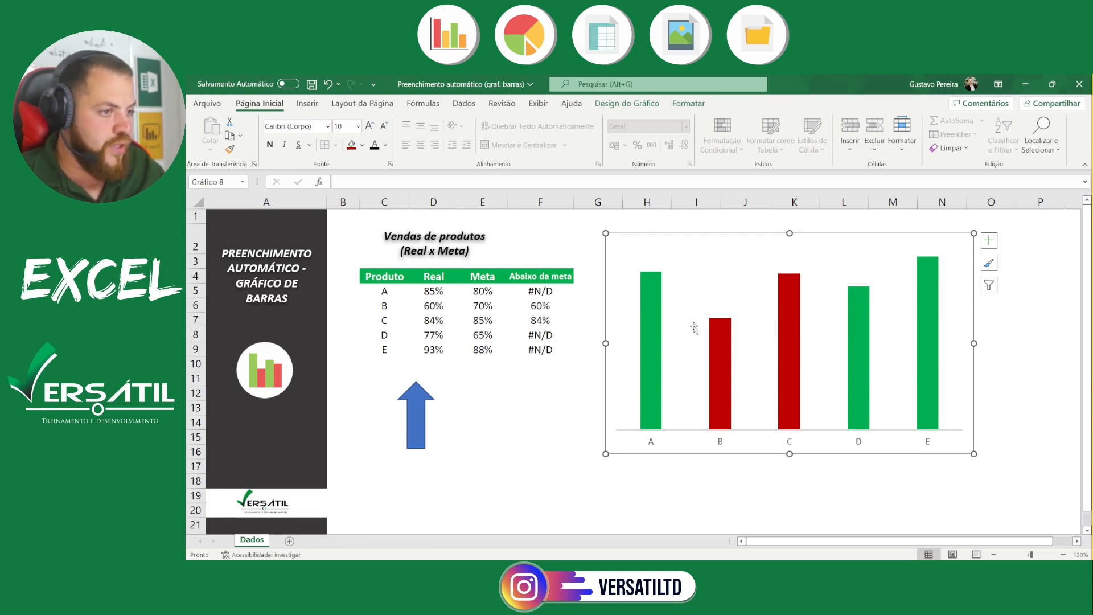
Add data labels to the "Real" series bars
right_click(651, 338)
mouse_move(782, 438)
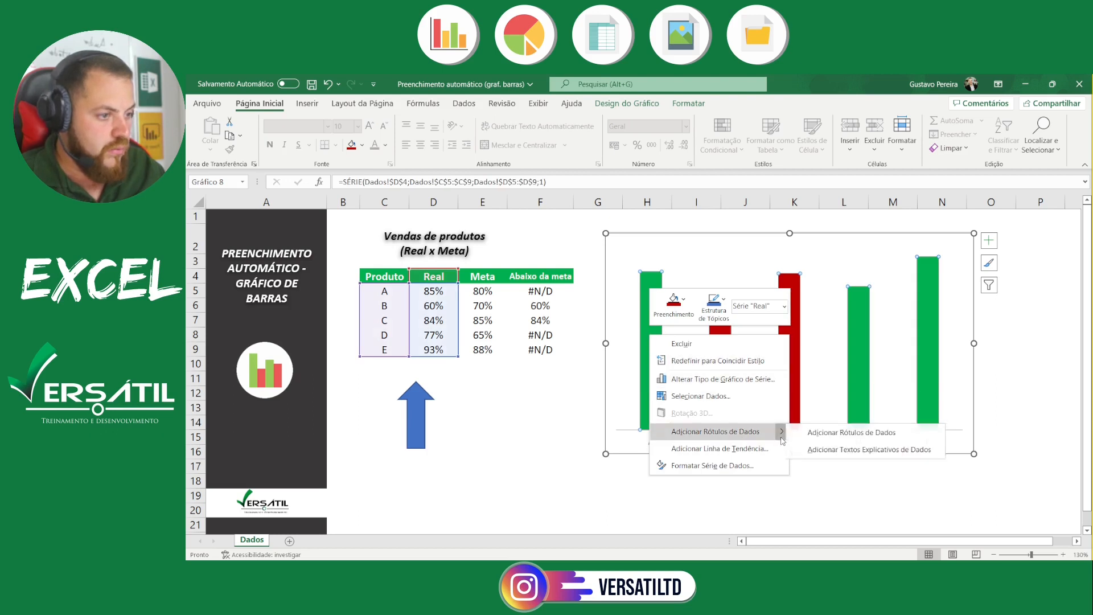
left_click(838, 434)
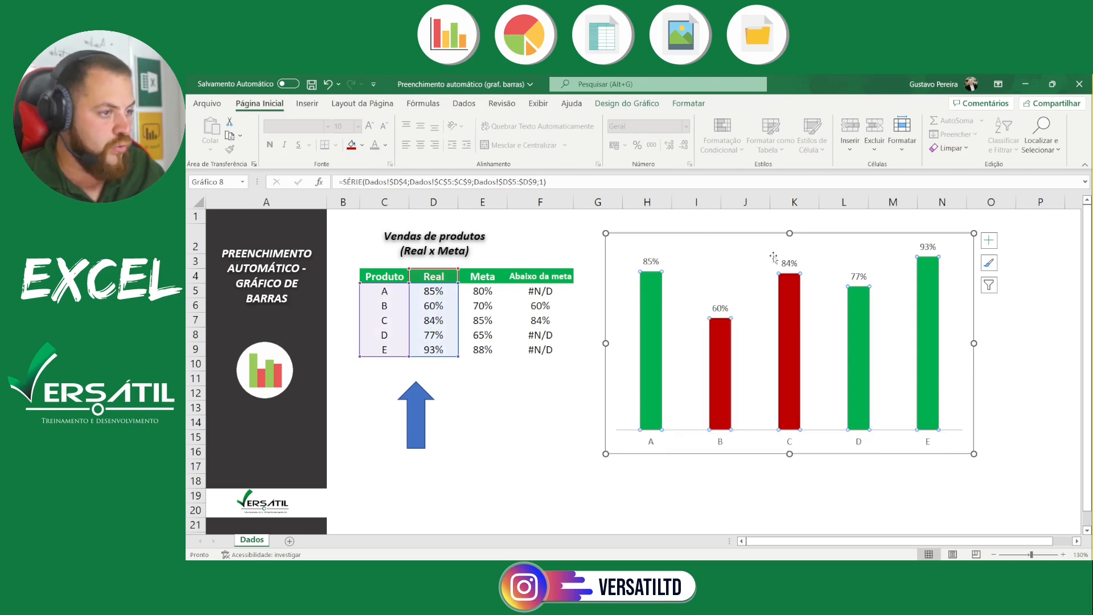
Make the "Real" series data labels bold and set their font size to 14
left_click(644, 263)
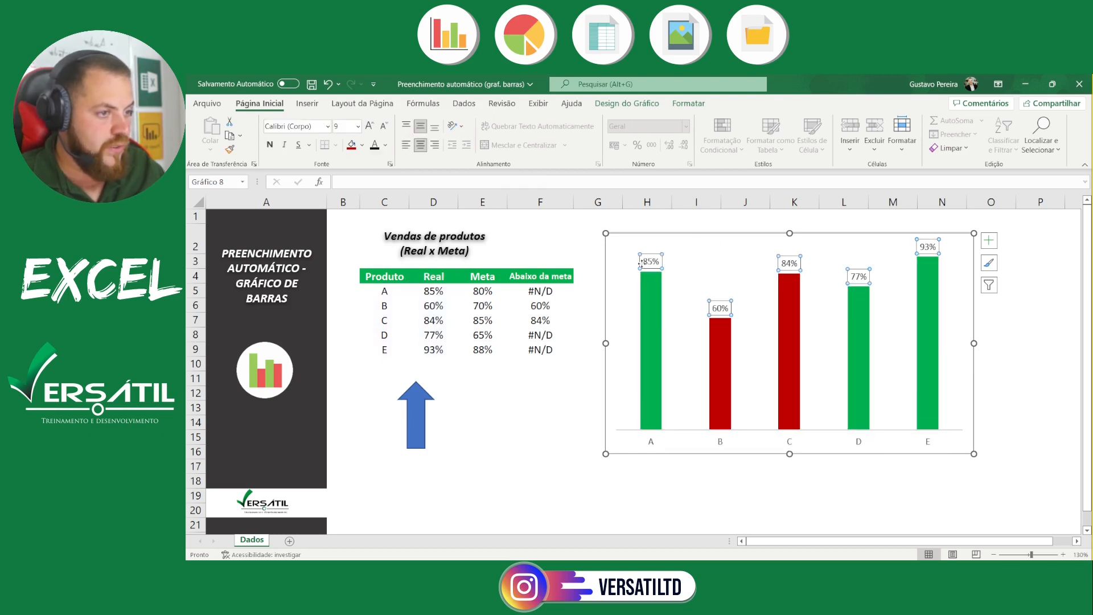
left_click(270, 145)
left_click(369, 126)
left_click(370, 126)
left_click(370, 125)
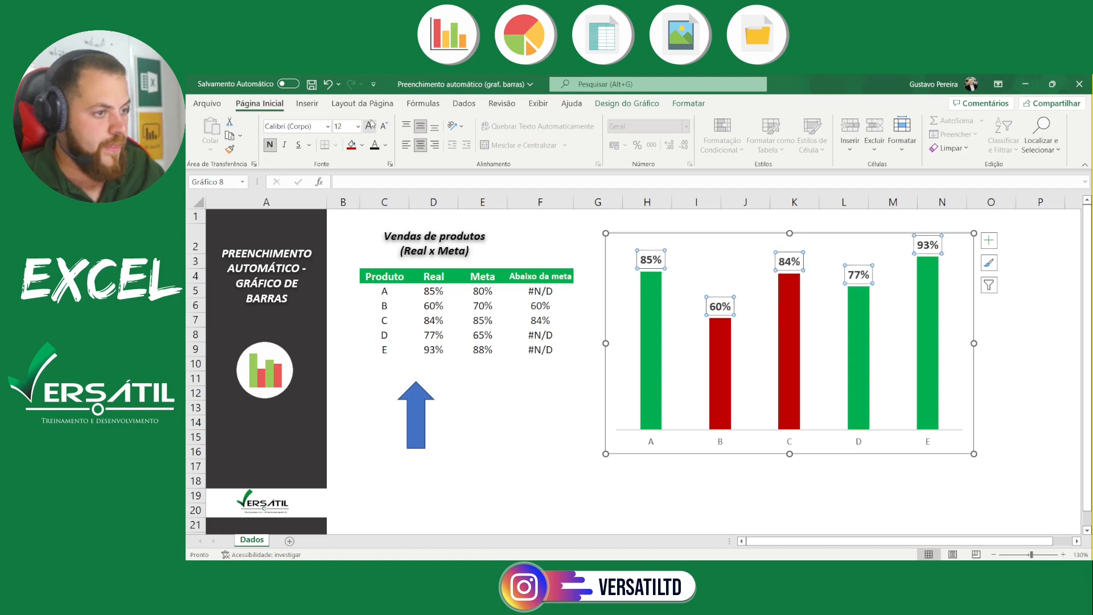
left_click(369, 126)
Make the product labels on the horizontal axis bold and enlarge them to match the data labels
left_click(650, 445)
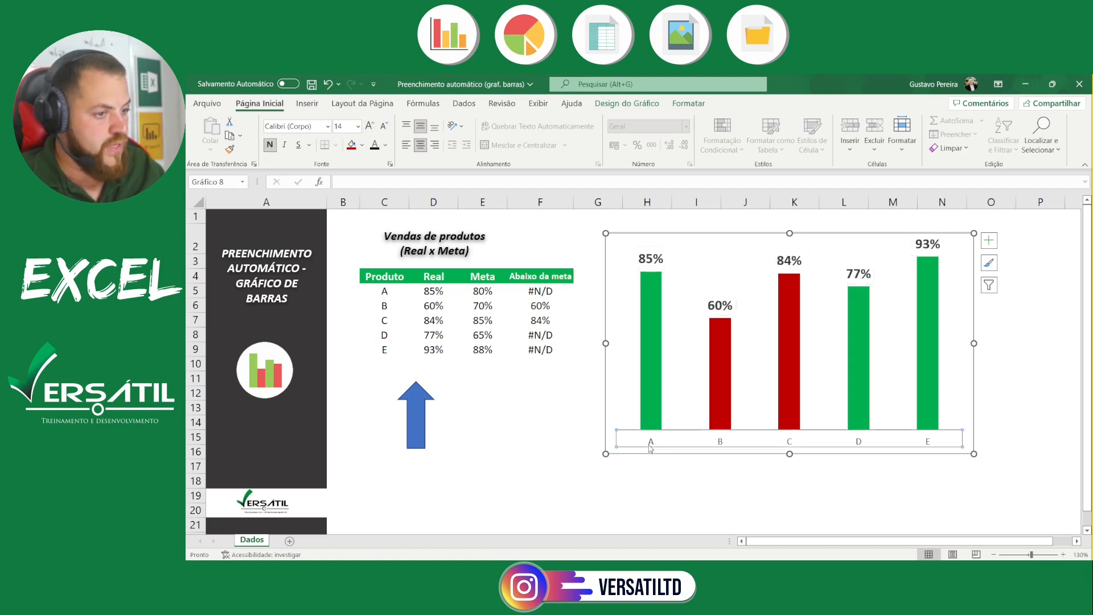
left_click(269, 144)
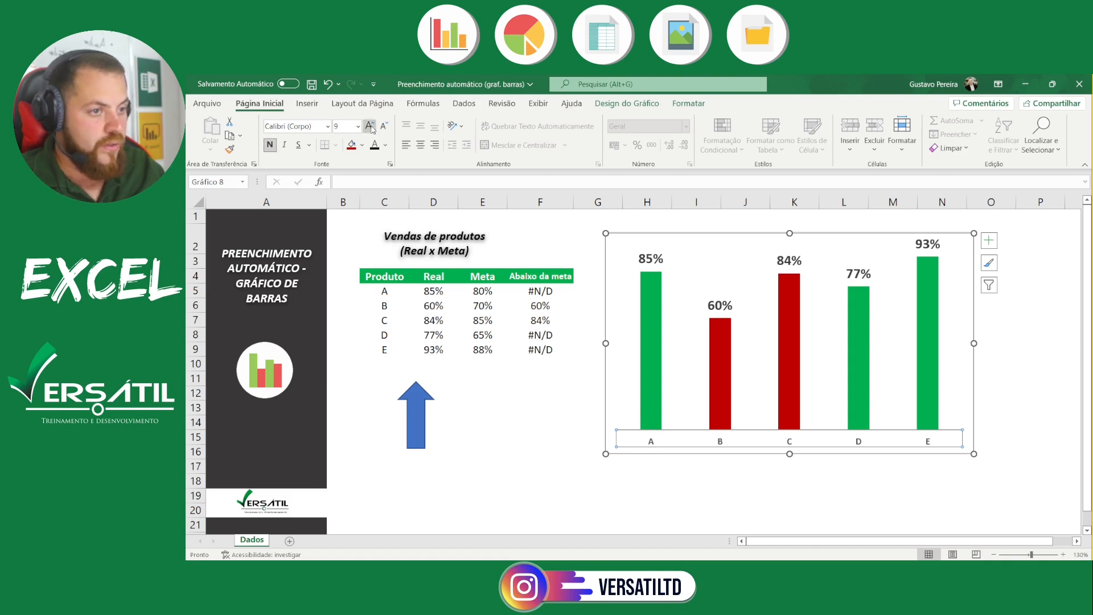
left_click(371, 126)
left_click(371, 126)
left_click(371, 127)
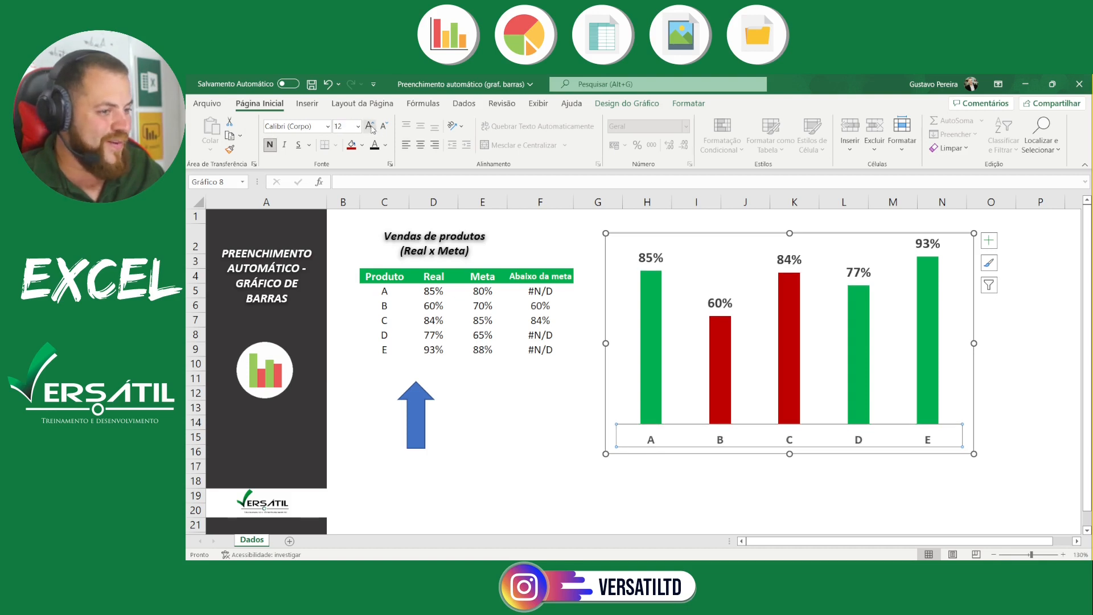
left_click(371, 127)
left_click(582, 497)
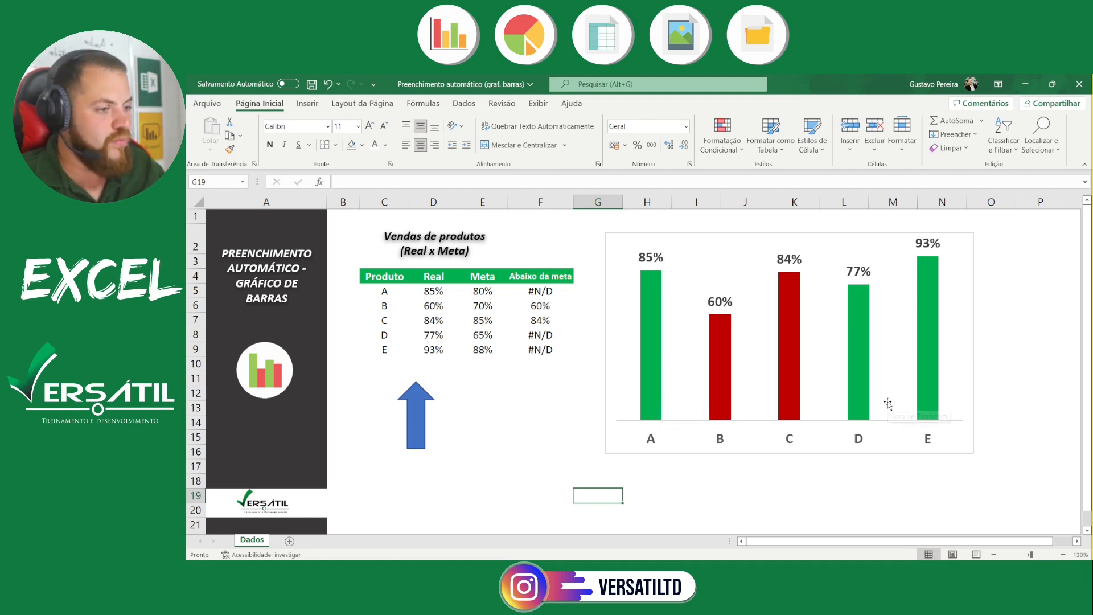
right_click(659, 399)
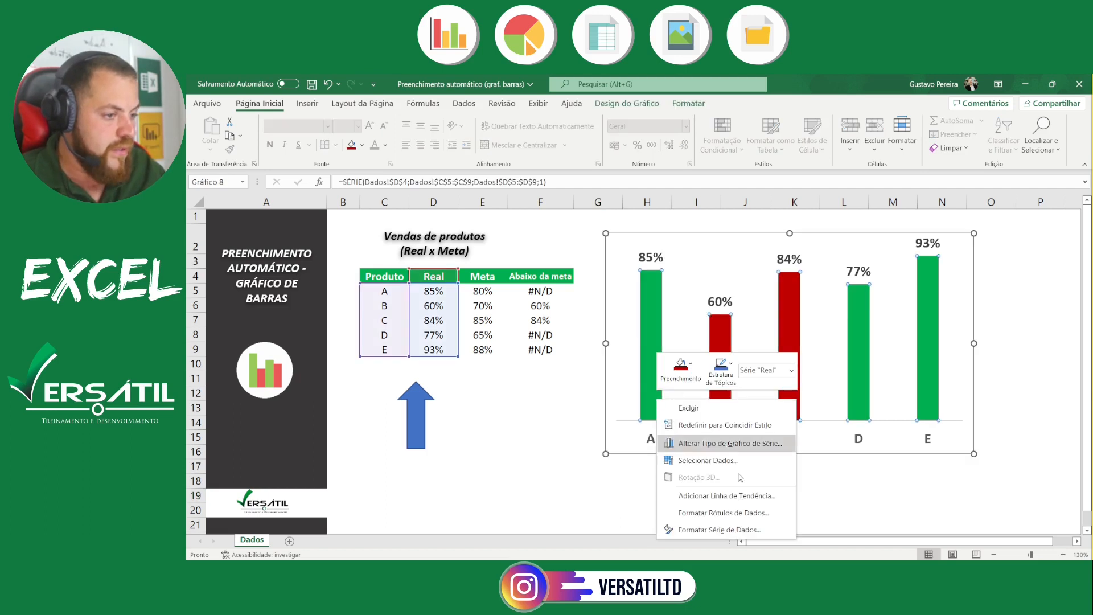
left_click(731, 529)
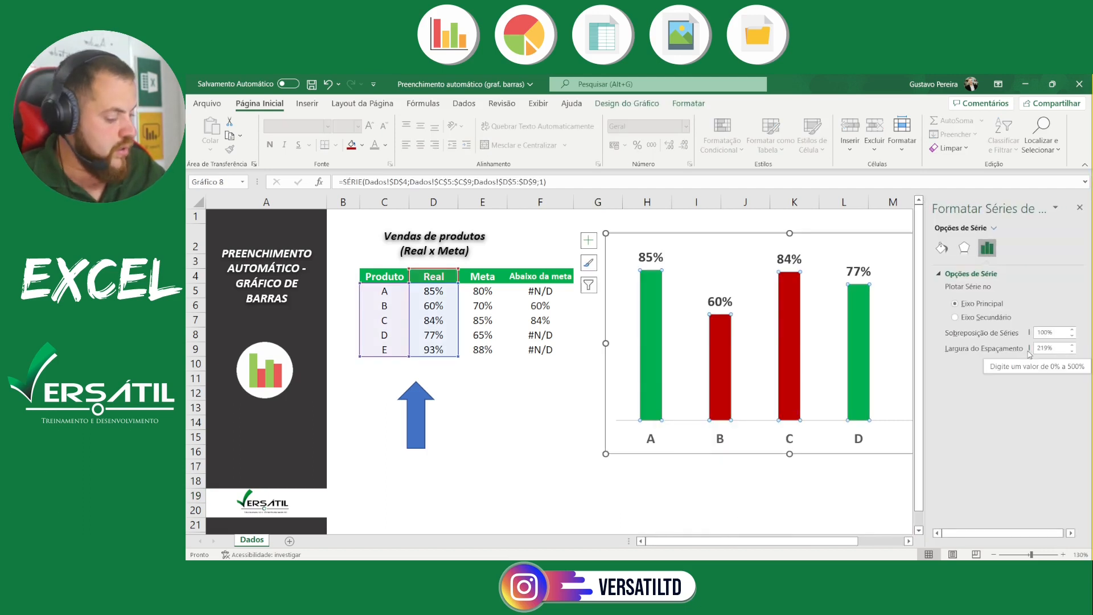
type("+")
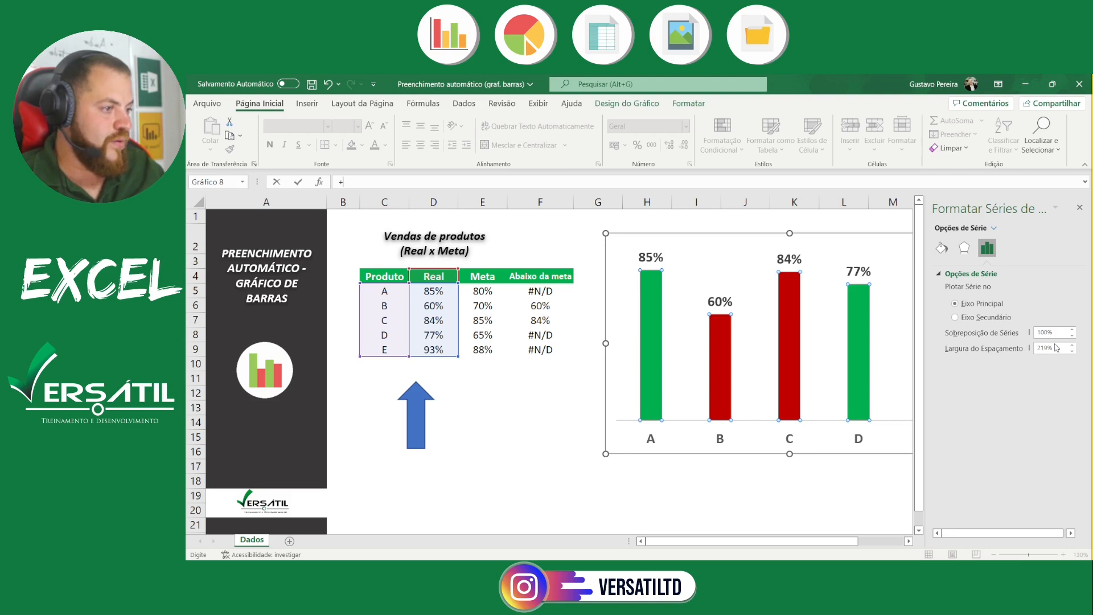
key("Escape")
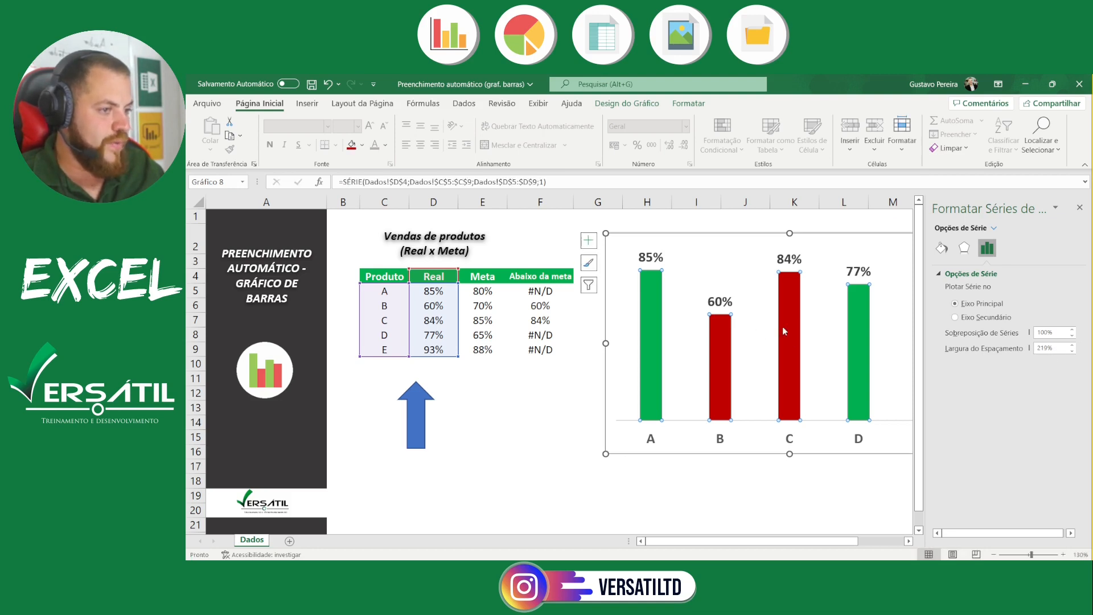
left_click(820, 333)
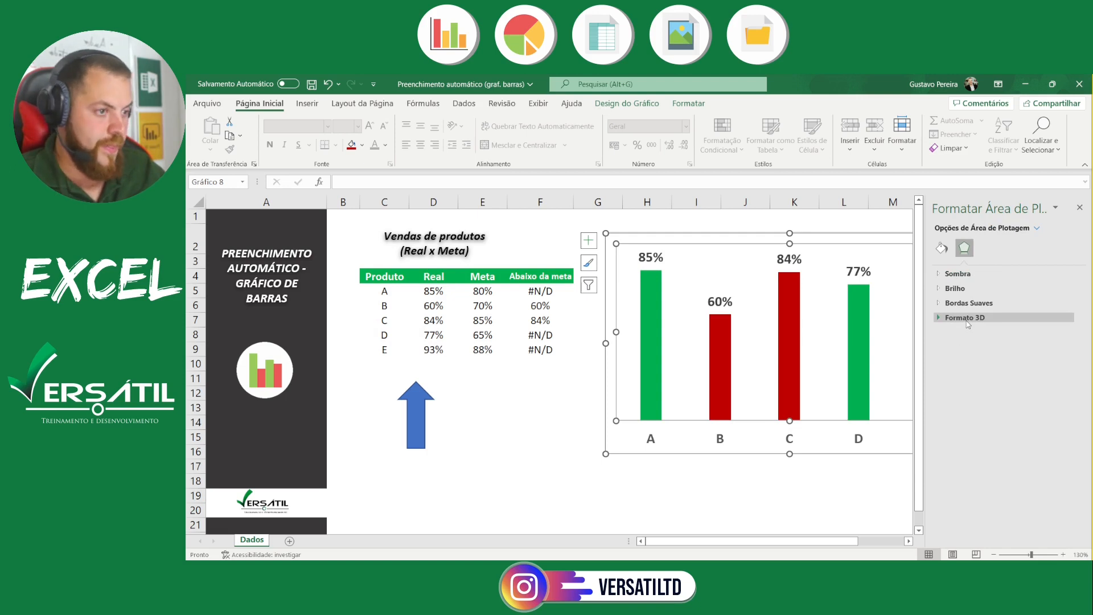
left_click(858, 491)
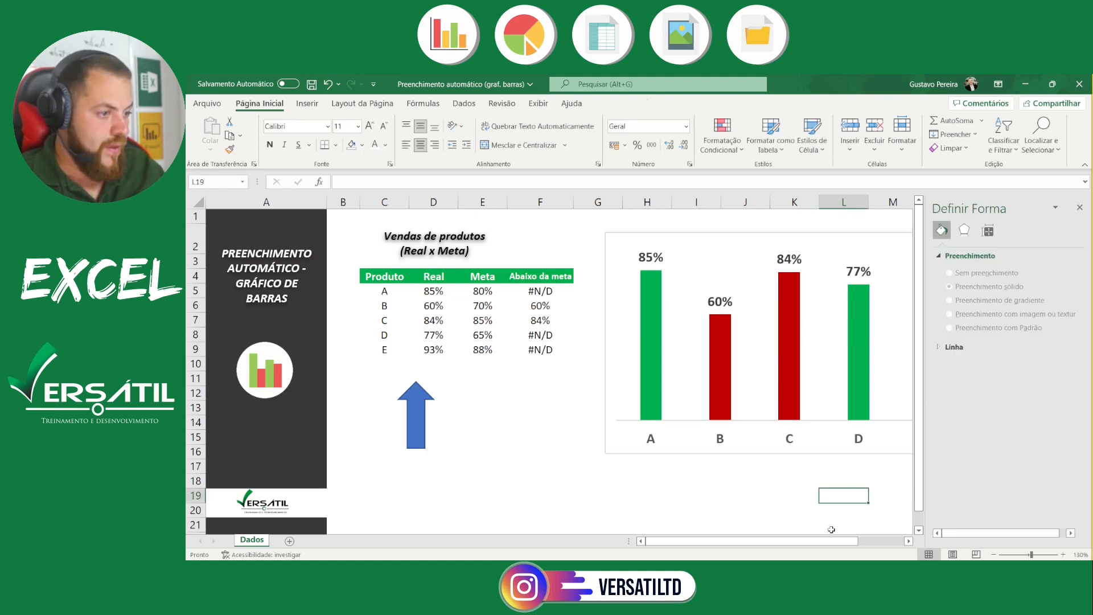
Widen the chart's columns by setting the "Real" series gap width first to 100% and finally to 50%, and close the formatting pane
left_click(862, 397)
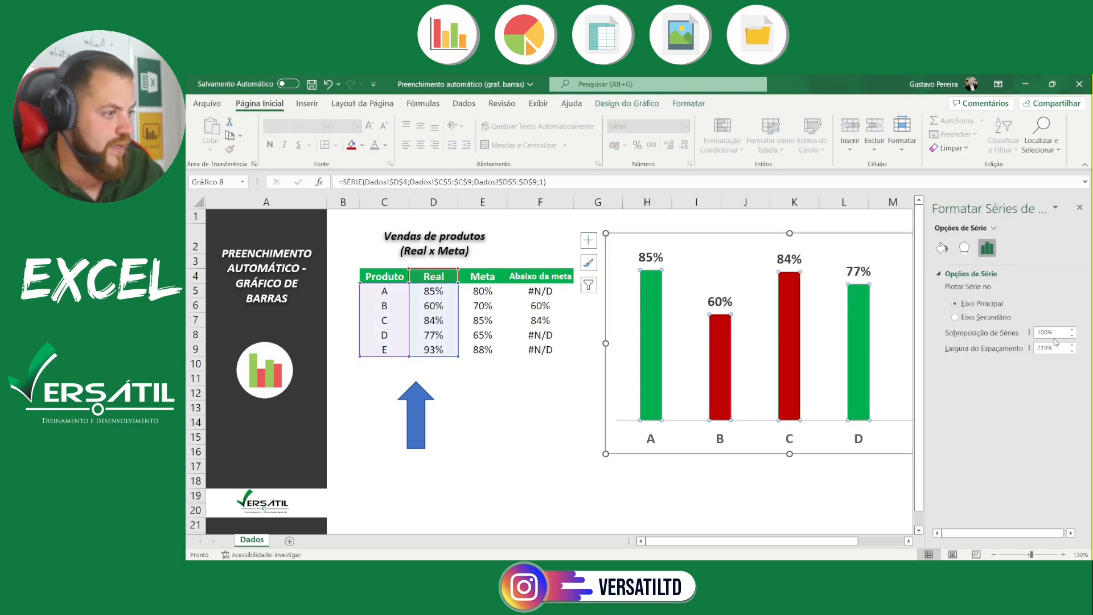
left_click_drag(1056, 348, 989, 353)
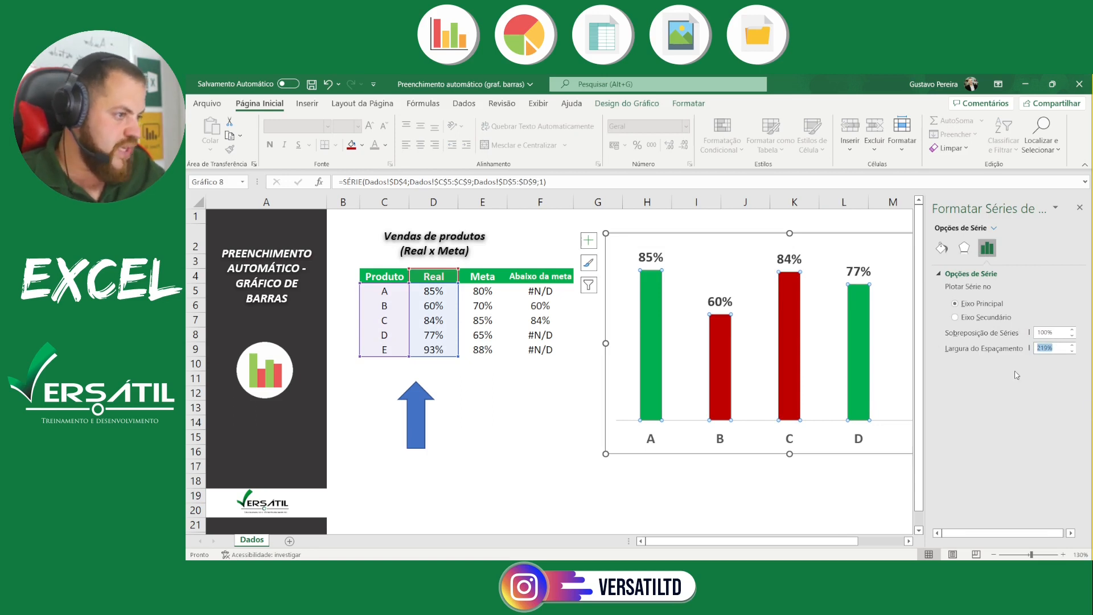
type("100")
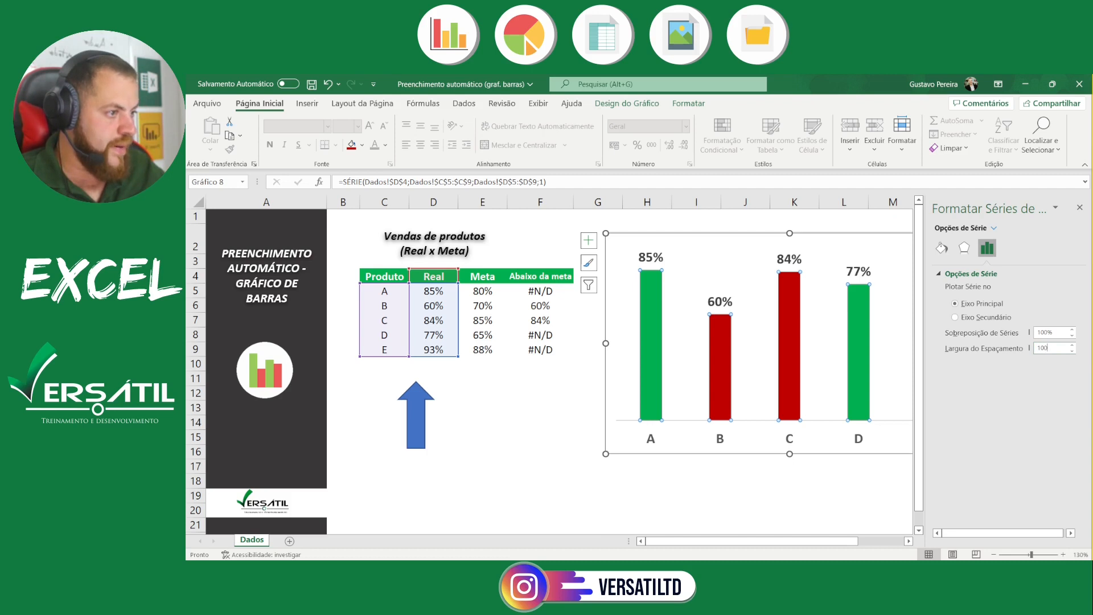
key("Return")
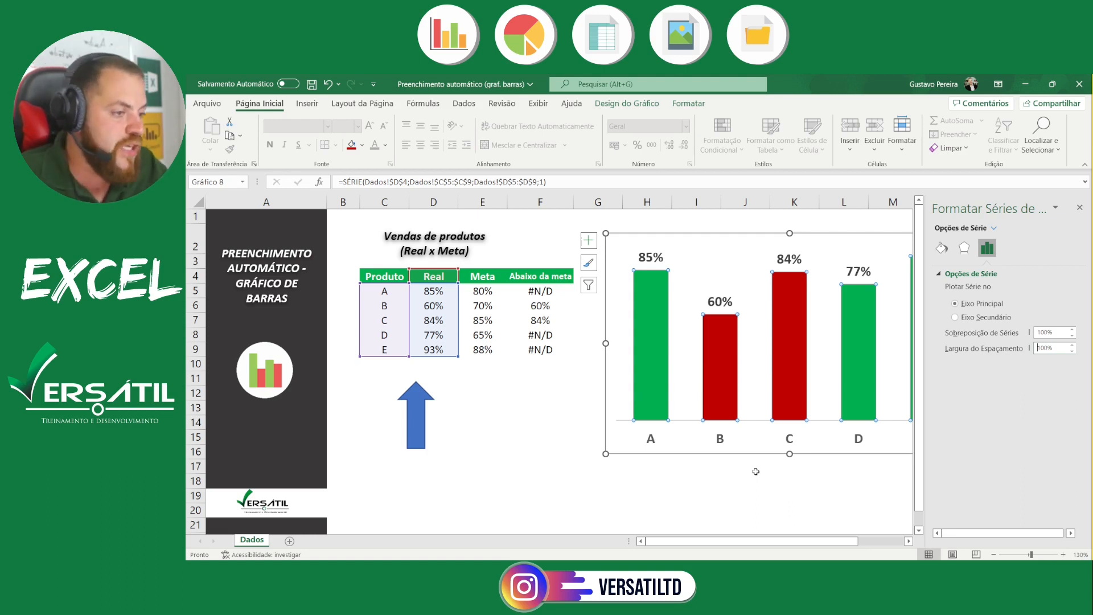
left_click_drag(1055, 348, 944, 349)
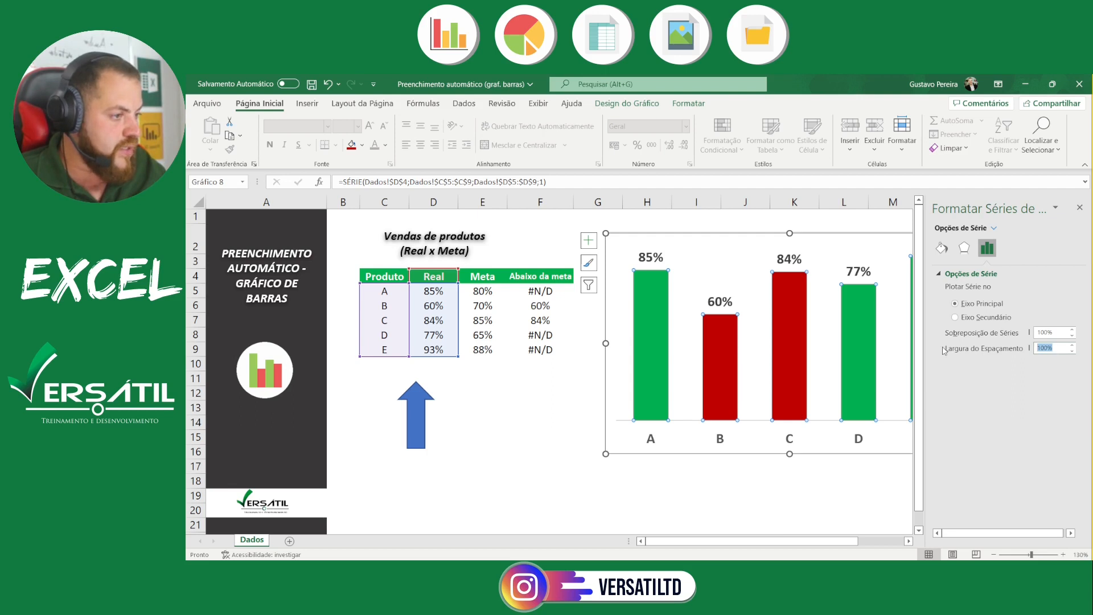
type("50")
key("Return")
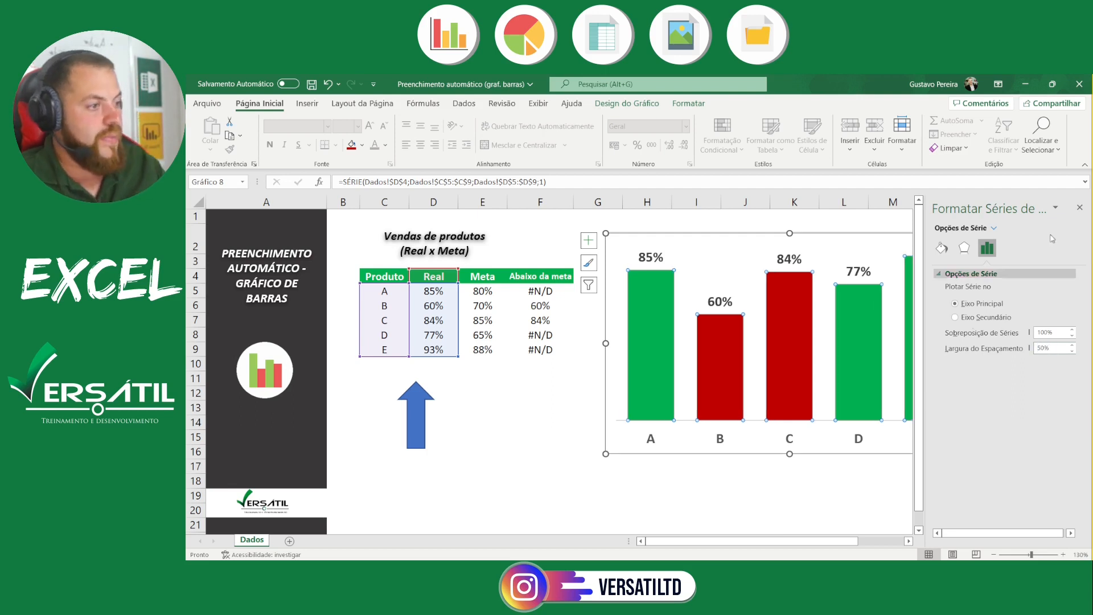
left_click(1080, 207)
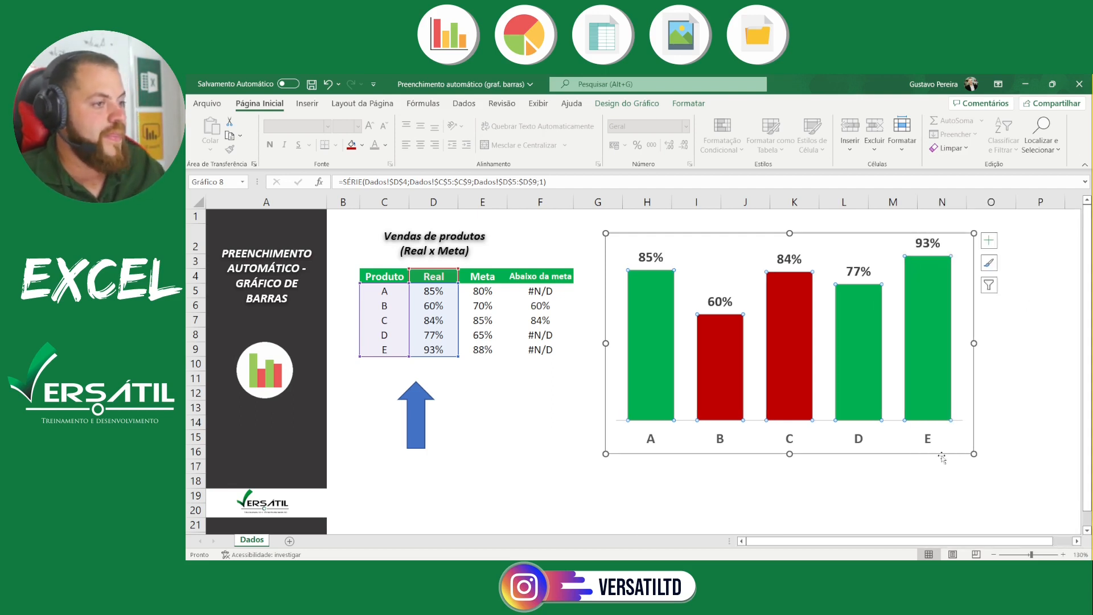
left_click(1031, 442)
Set product B's "Meta" value to 50% in the sales table to test the chart's automatic bar color
scroll(972, 442, "down", 1)
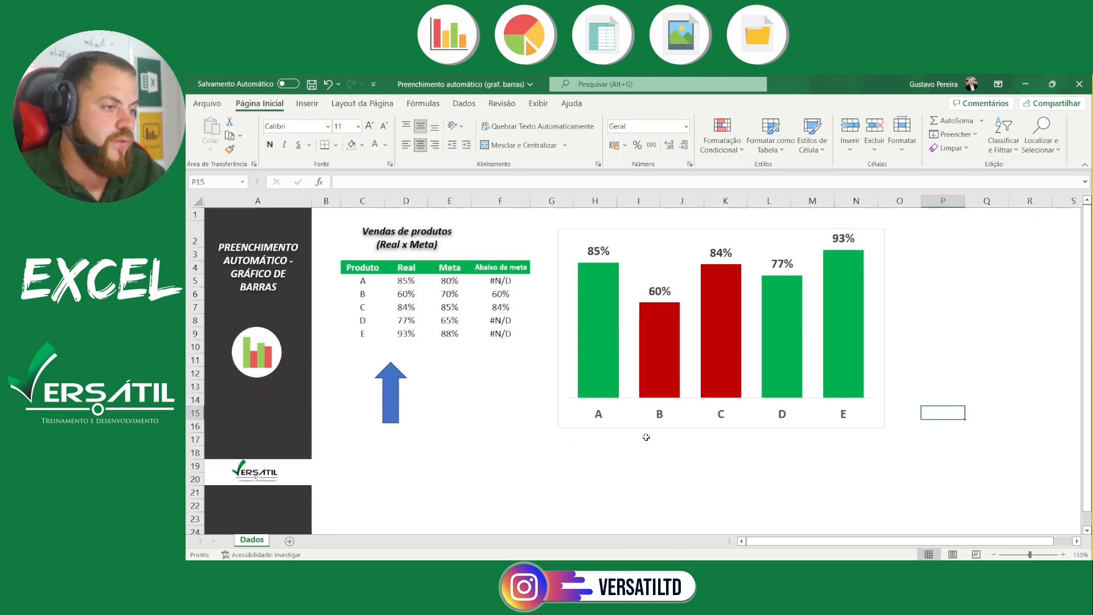
mouse_move(616, 335)
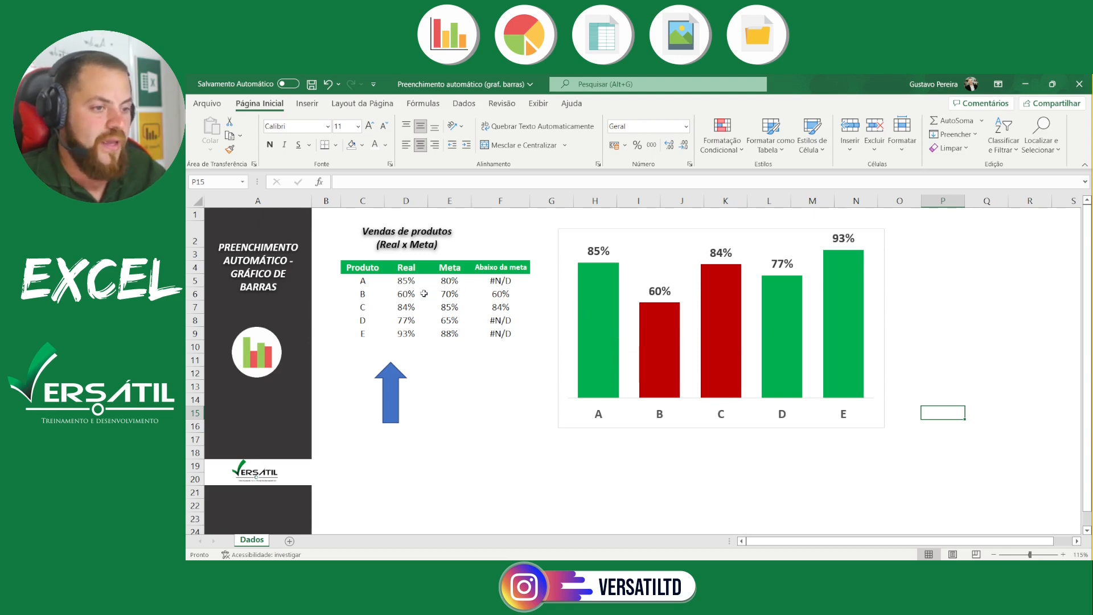
scroll(428, 296, "up", 1)
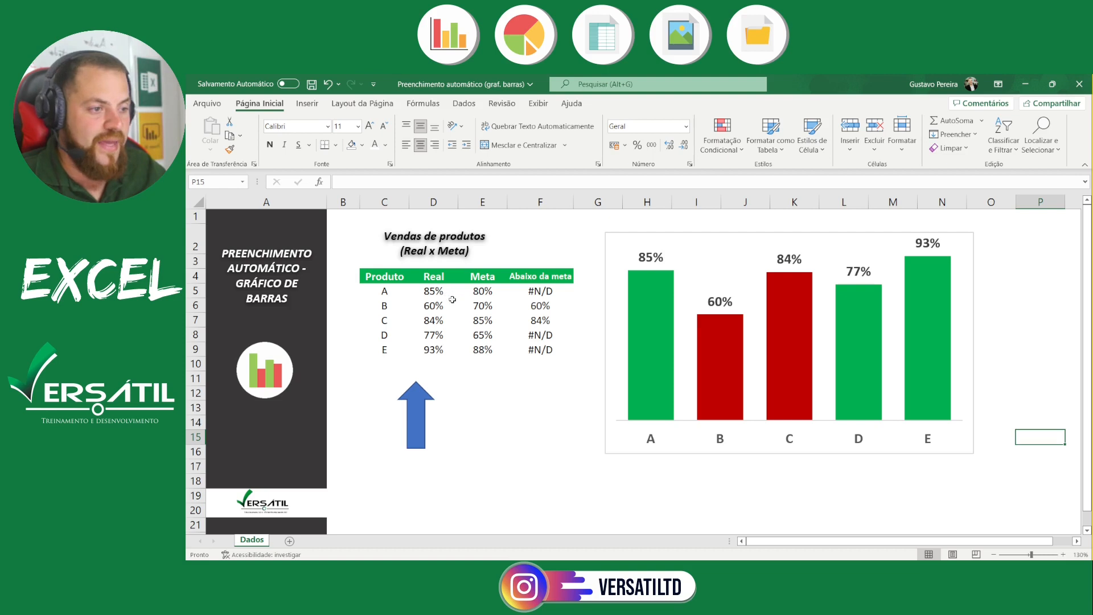
left_click(485, 306)
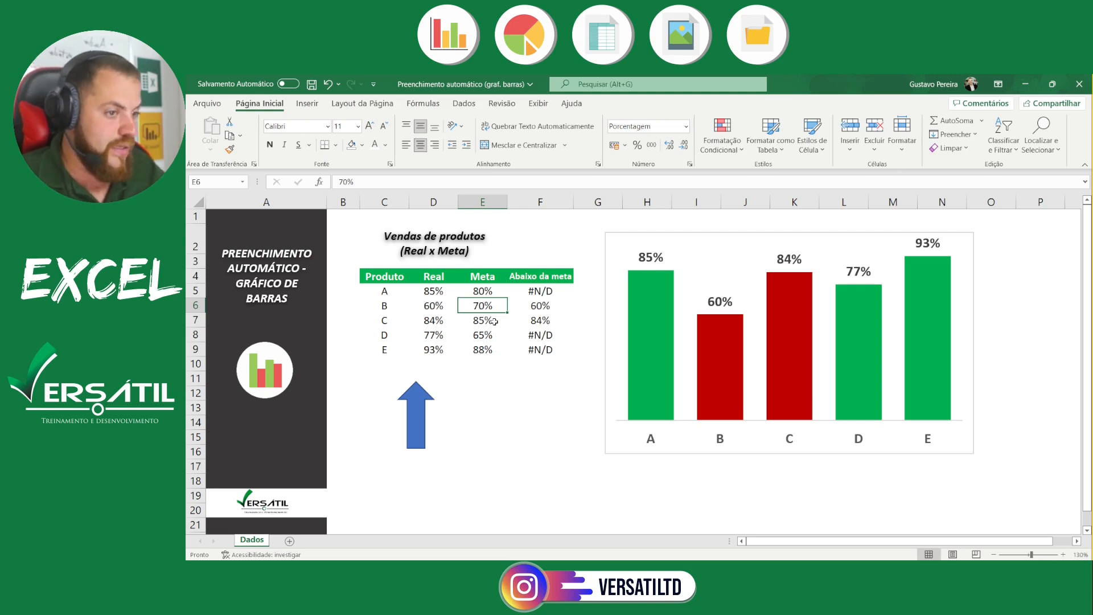
type("50")
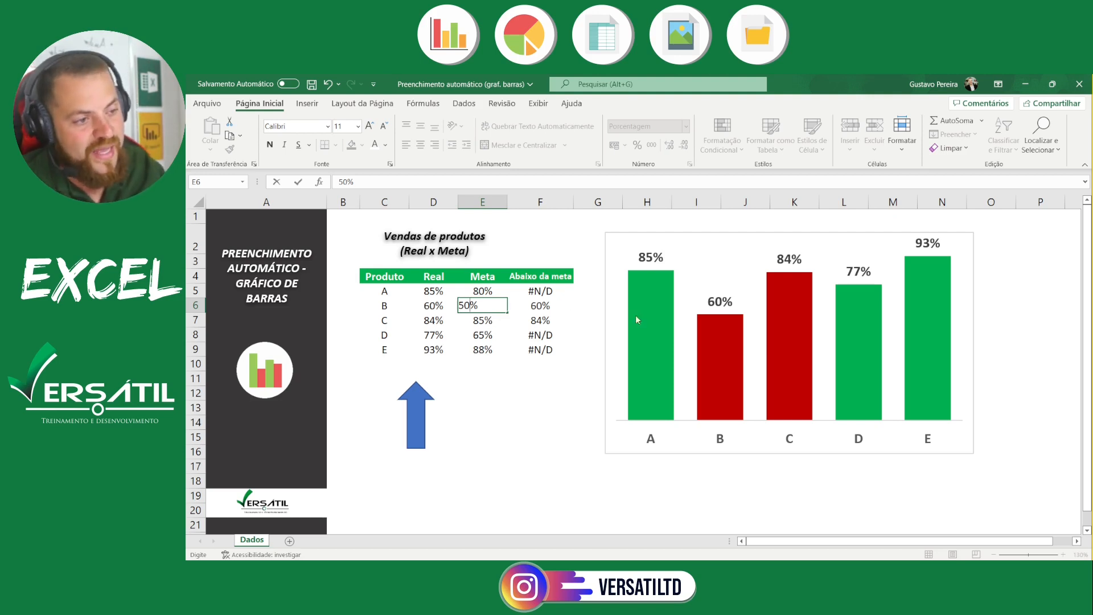
mouse_move(729, 357)
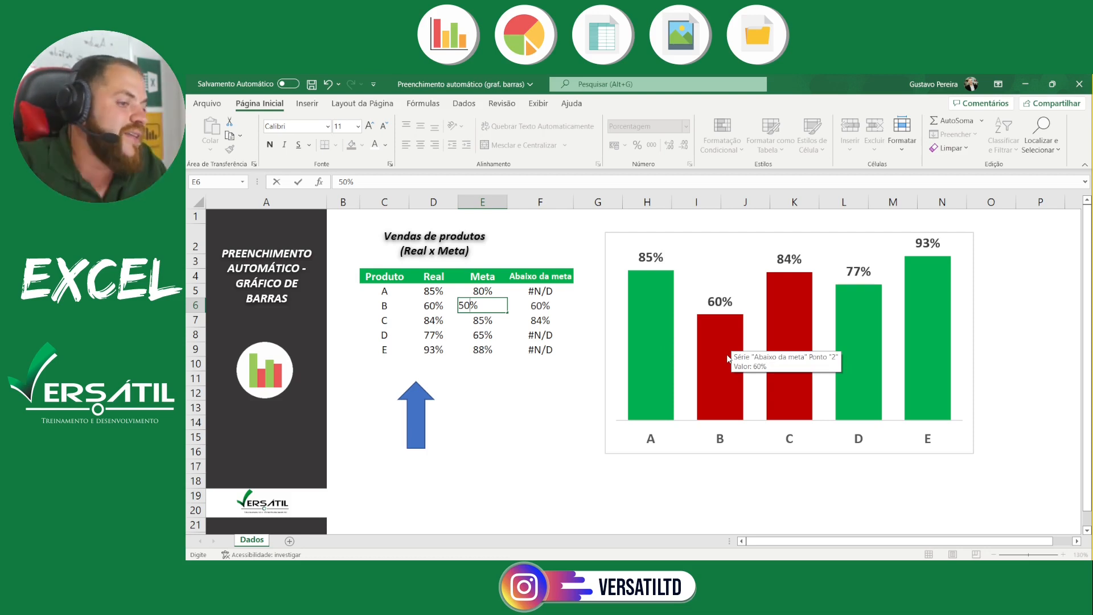
key("Return")
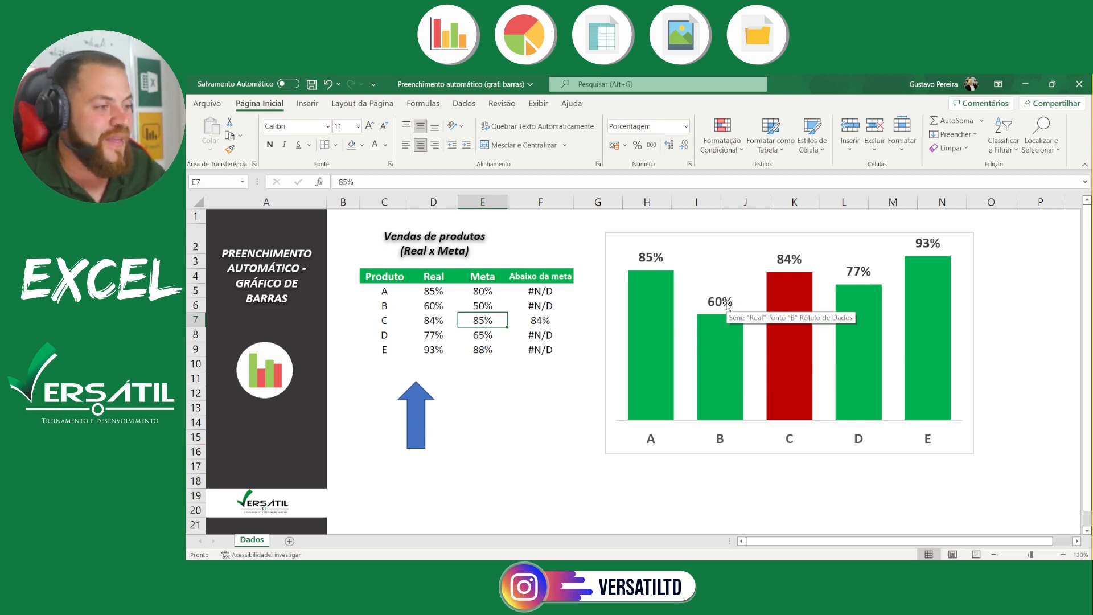
Set product E's "Real" value to 80% in the sales table to test the bar color below target
left_click(440, 354)
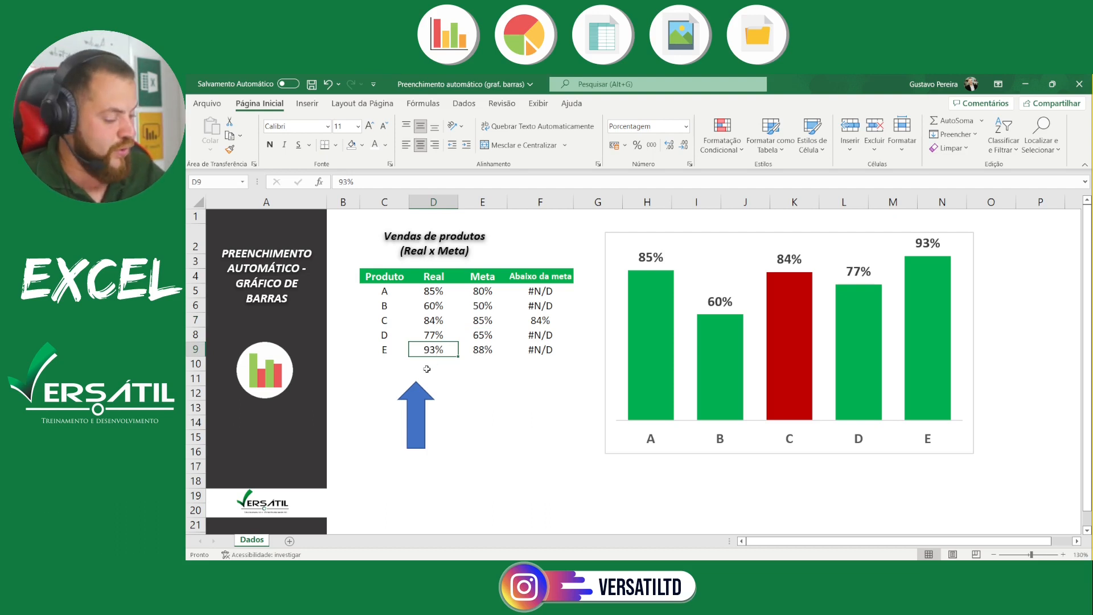
type("80")
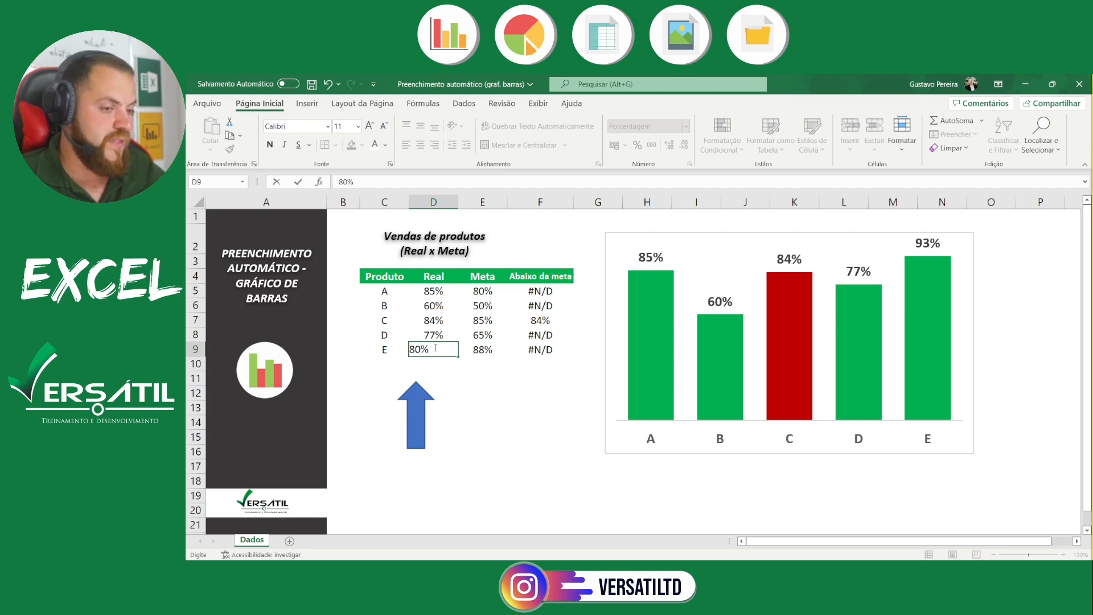
key("Return")
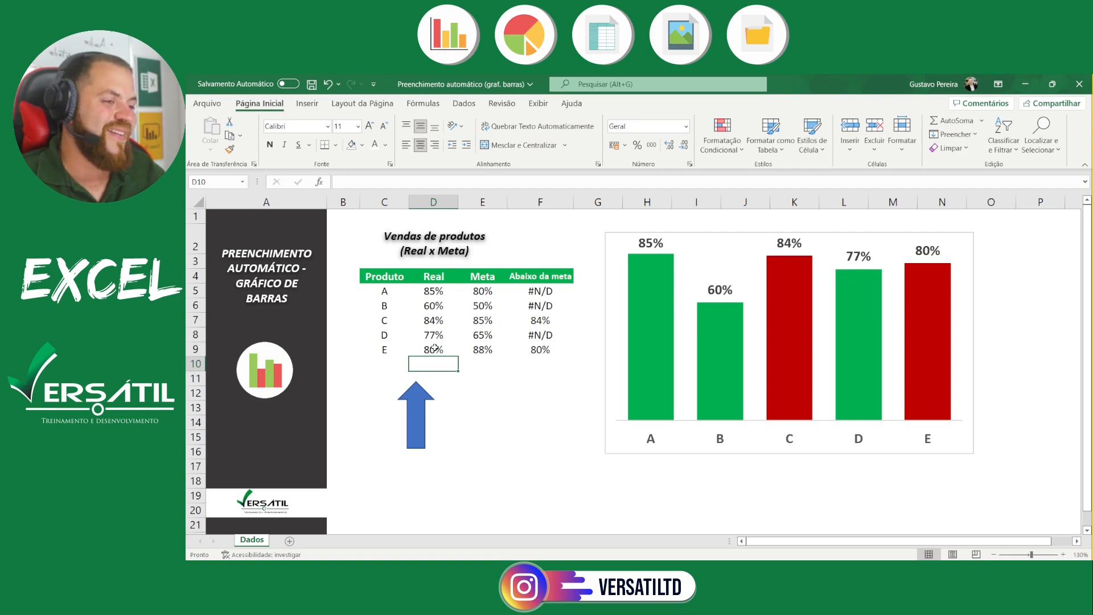
left_click(489, 432)
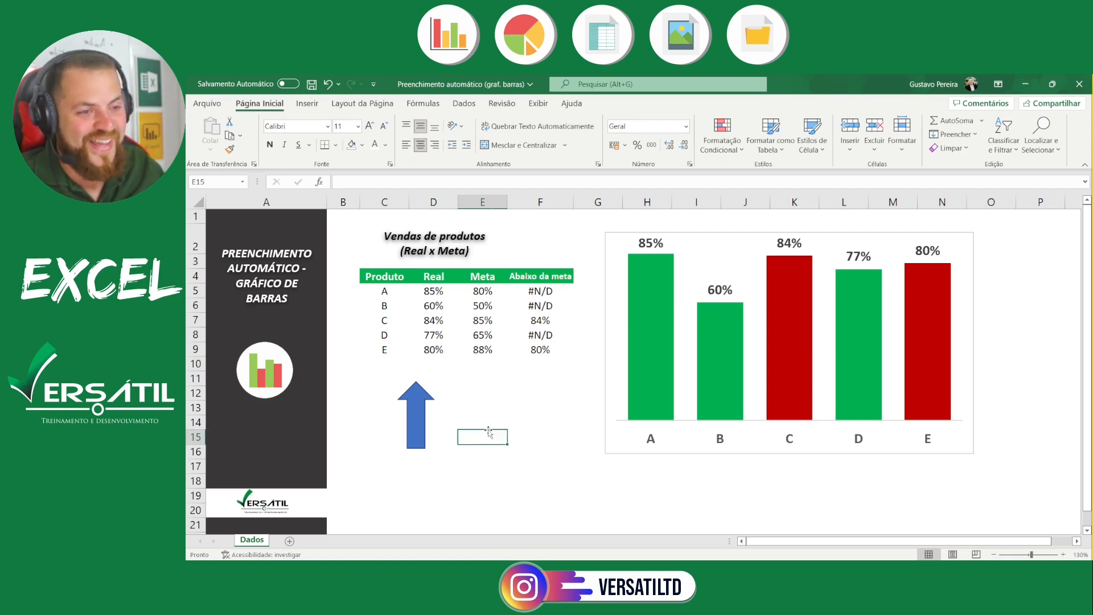